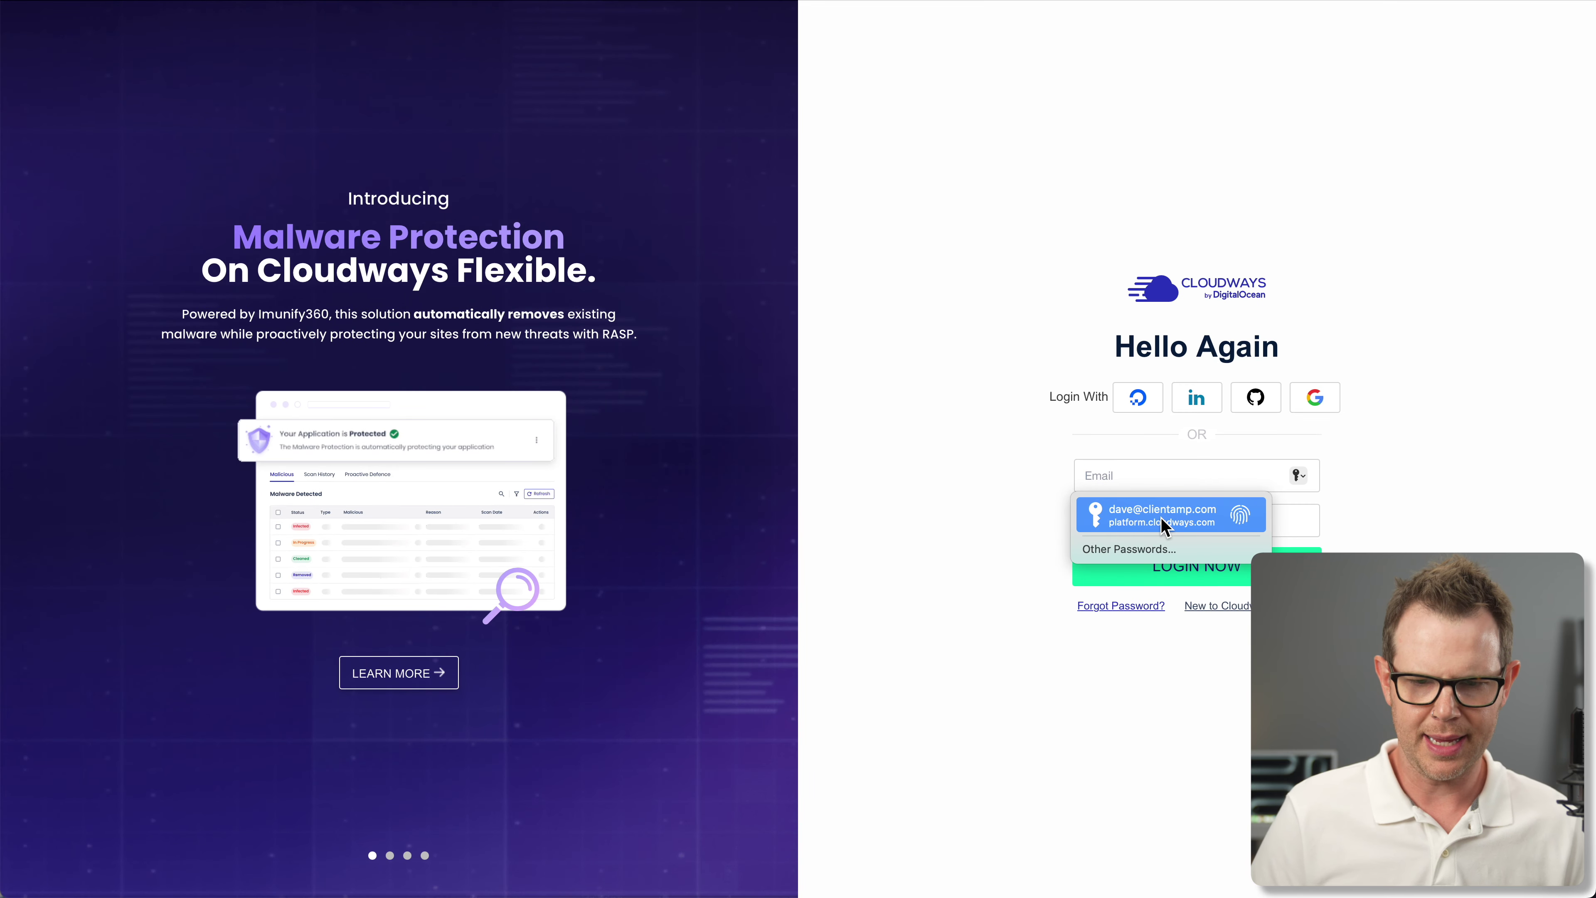
Log in with the saved credentials and verify using the saved two-factor code
{"action": "left_click", "coordinate": [1163, 515]}
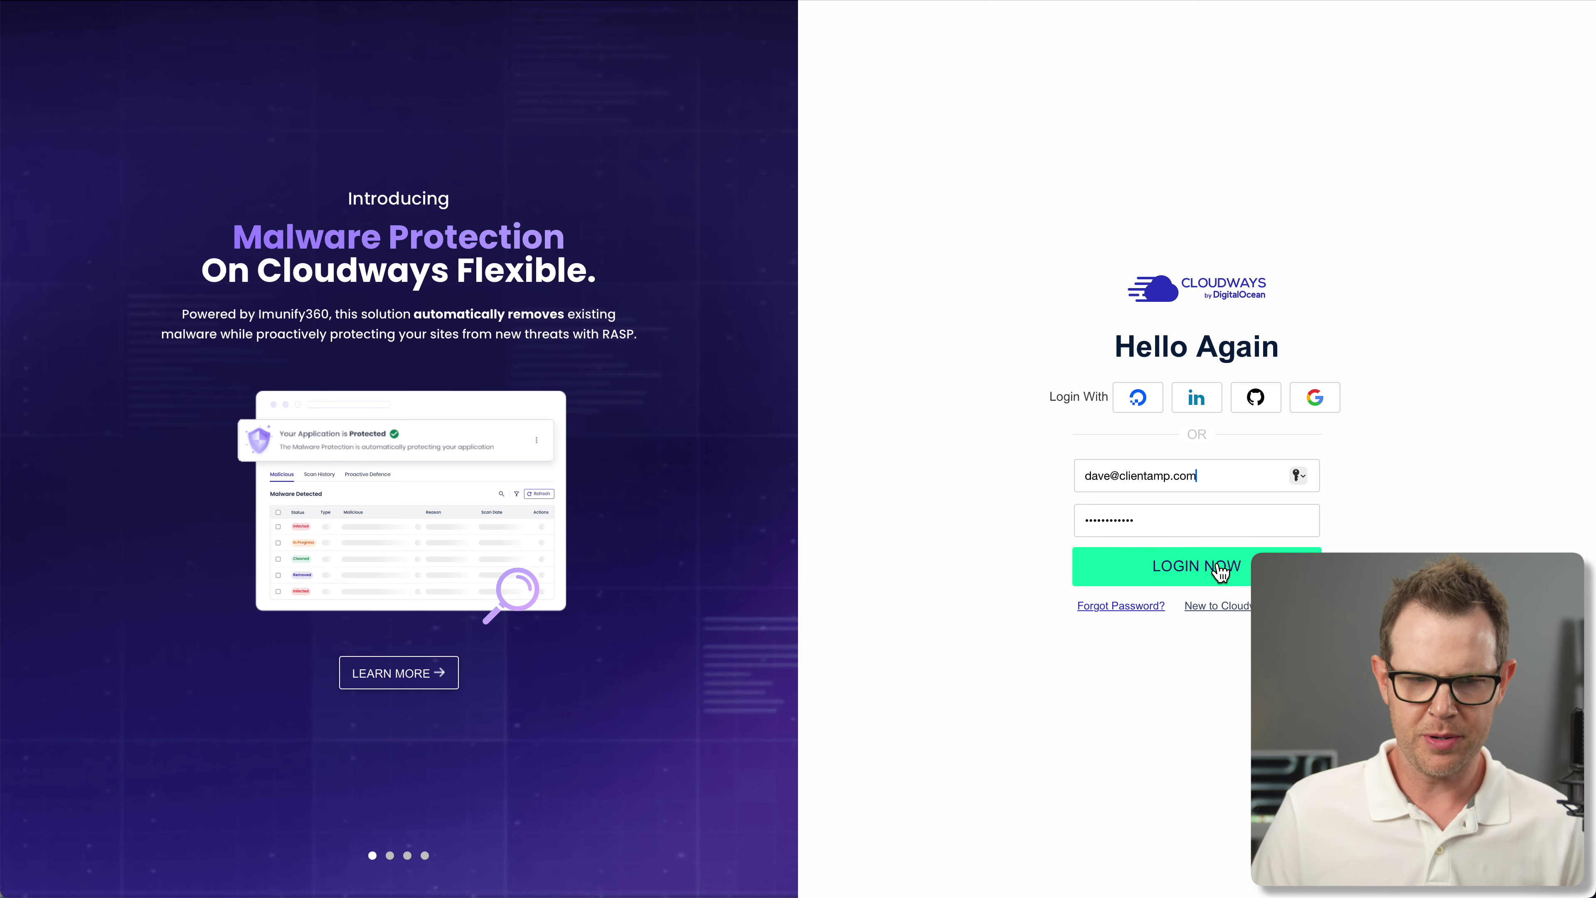
{"action": "left_click", "coordinate": [1219, 569]}
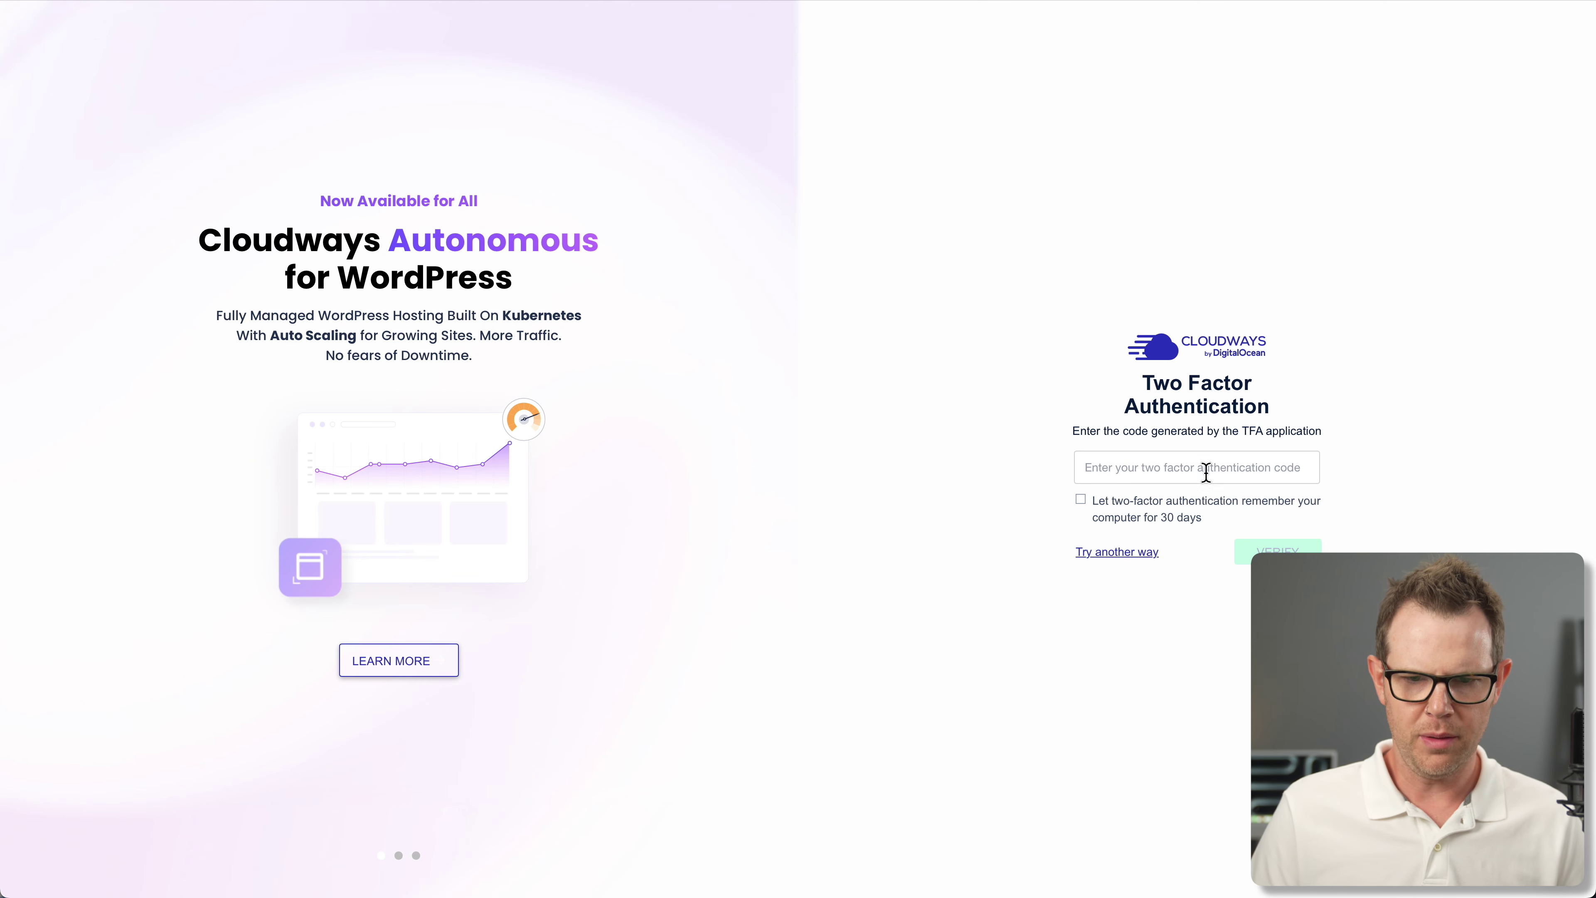
{"action": "left_click", "coordinate": [1195, 466]}
{"action": "left_click", "coordinate": [1200, 510]}
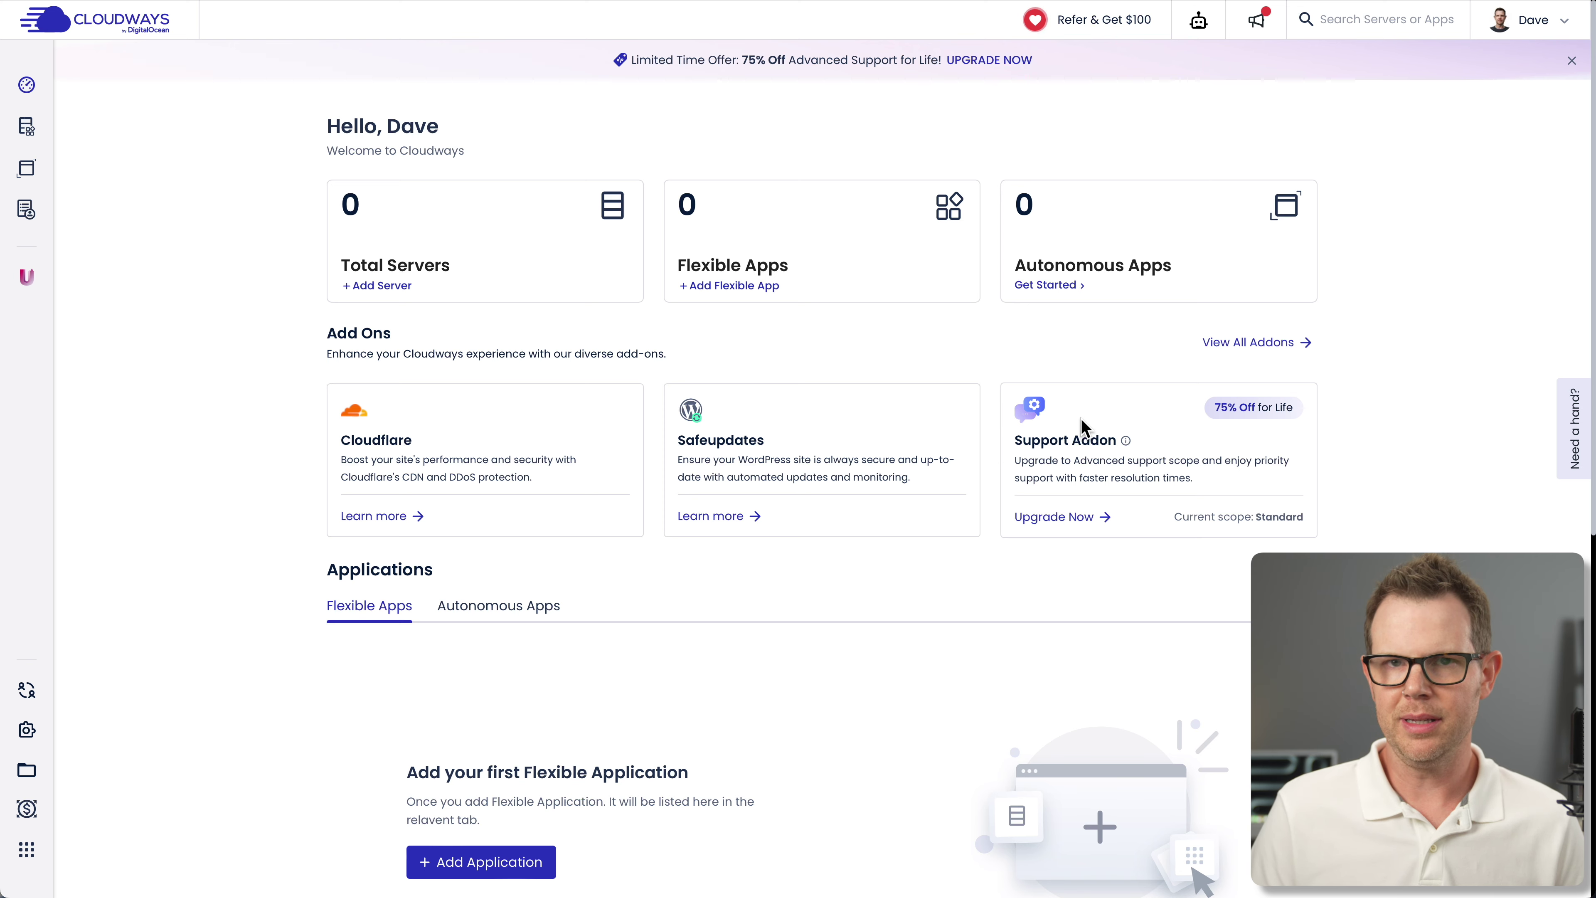
Configure a WooCommerce 7.8.2 app 'Widgets' on a 4 GB DigitalOcean server DaveLand in New York
{"action": "left_click", "coordinate": [387, 288]}
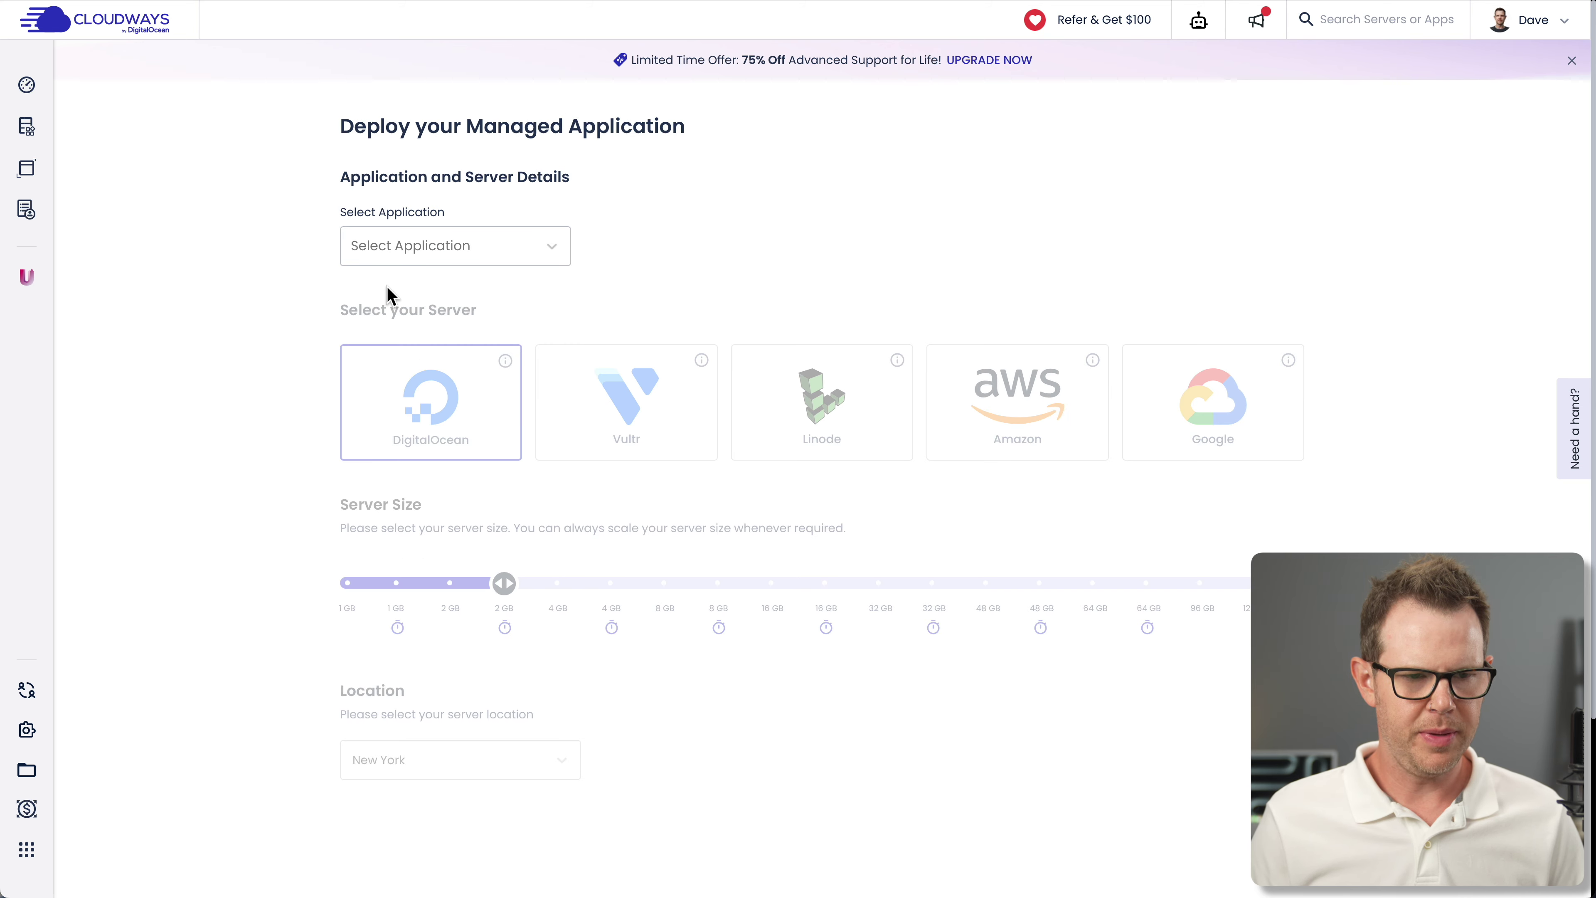
{"action": "left_click", "coordinate": [465, 249]}
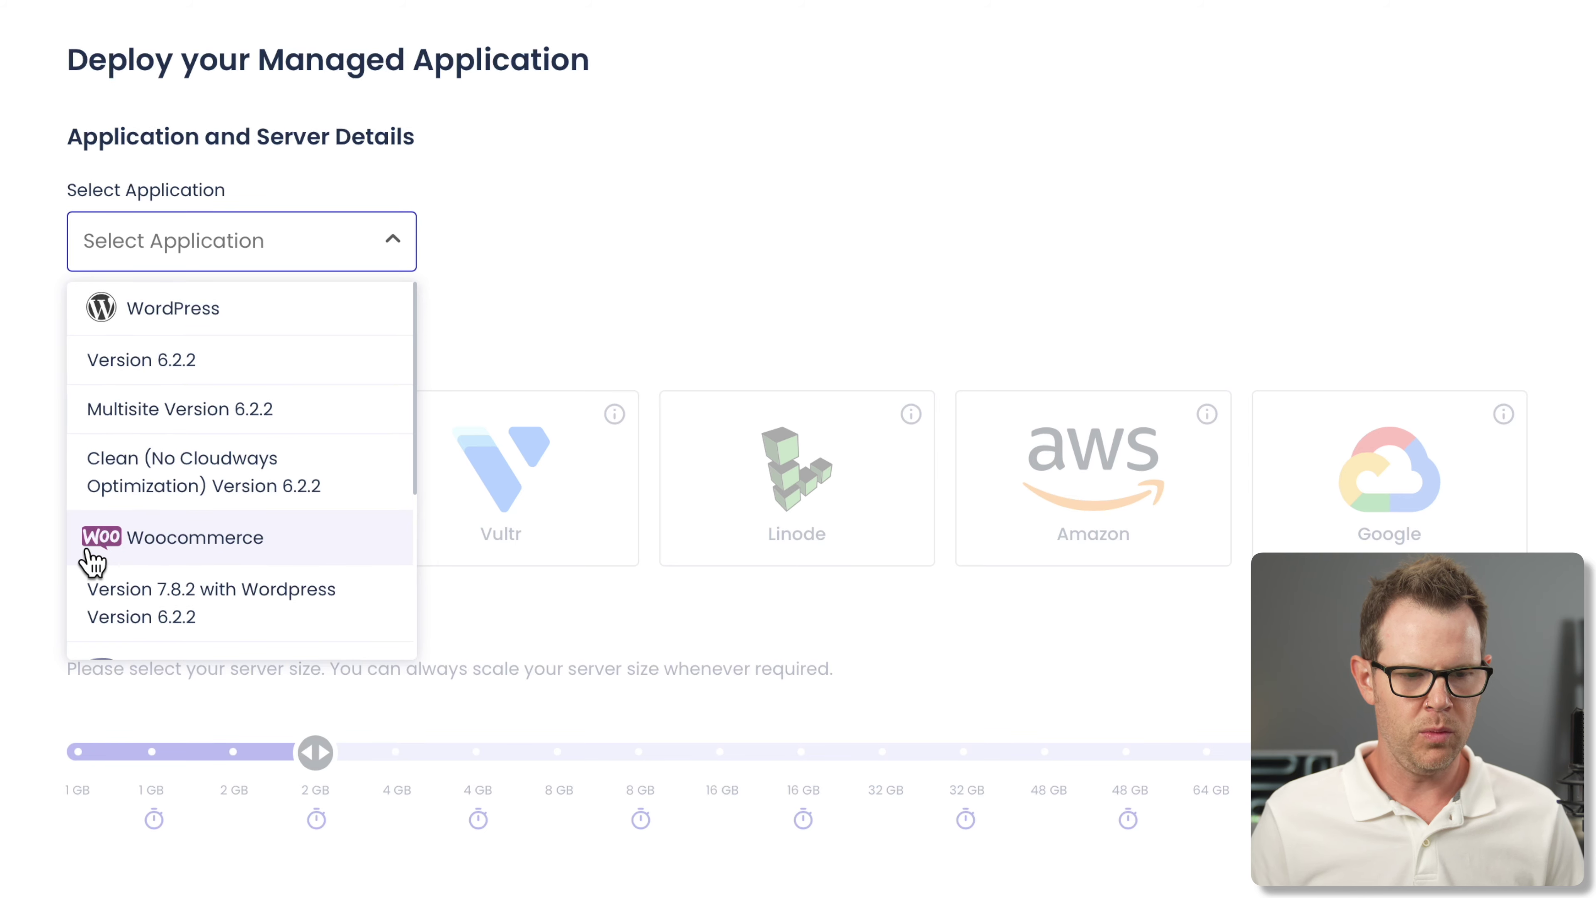
{"action": "left_click", "coordinate": [217, 557]}
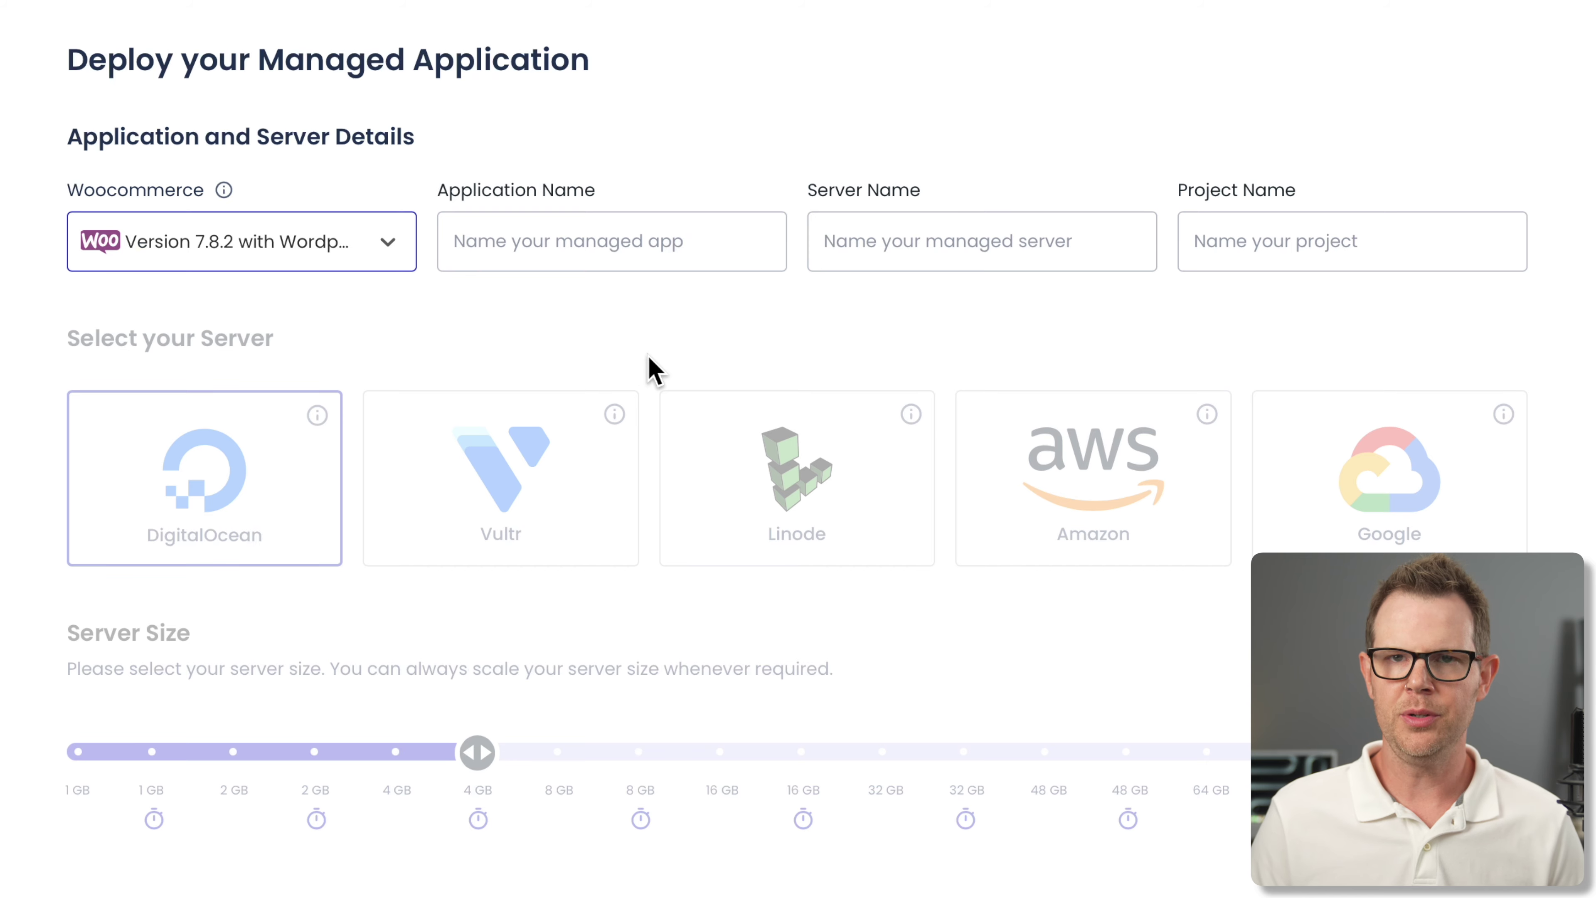
{"action": "left_click", "coordinate": [602, 242]}
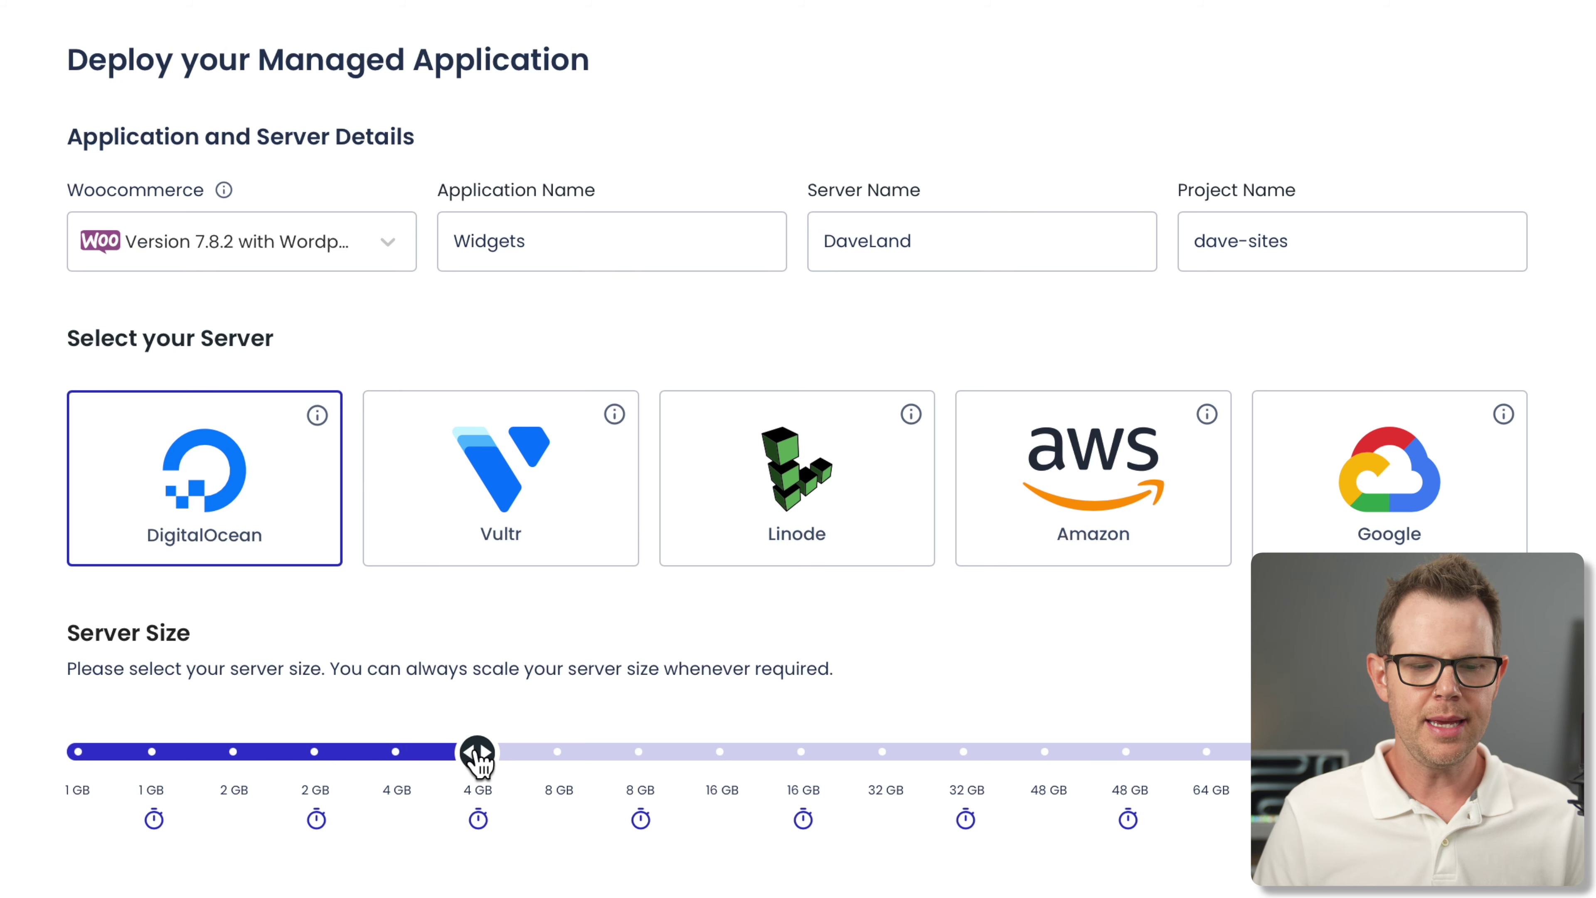
{"action": "left_click_drag", "start_coordinate": [479, 761], "coordinate": [314, 762]}
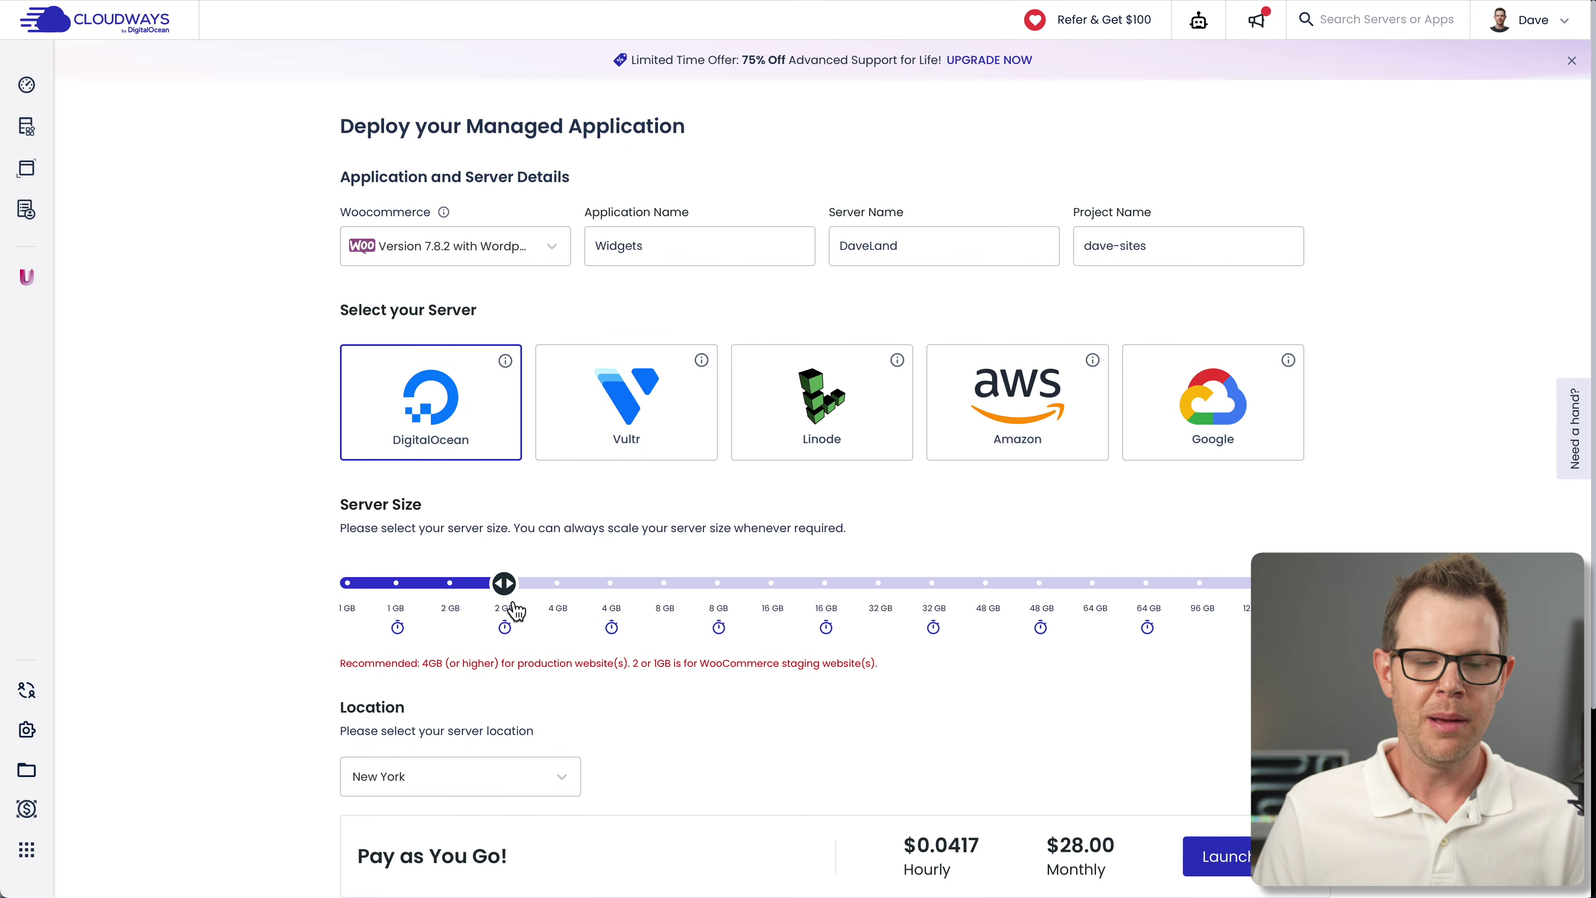
{"action": "left_click_drag", "start_coordinate": [503, 583], "coordinate": [610, 590]}
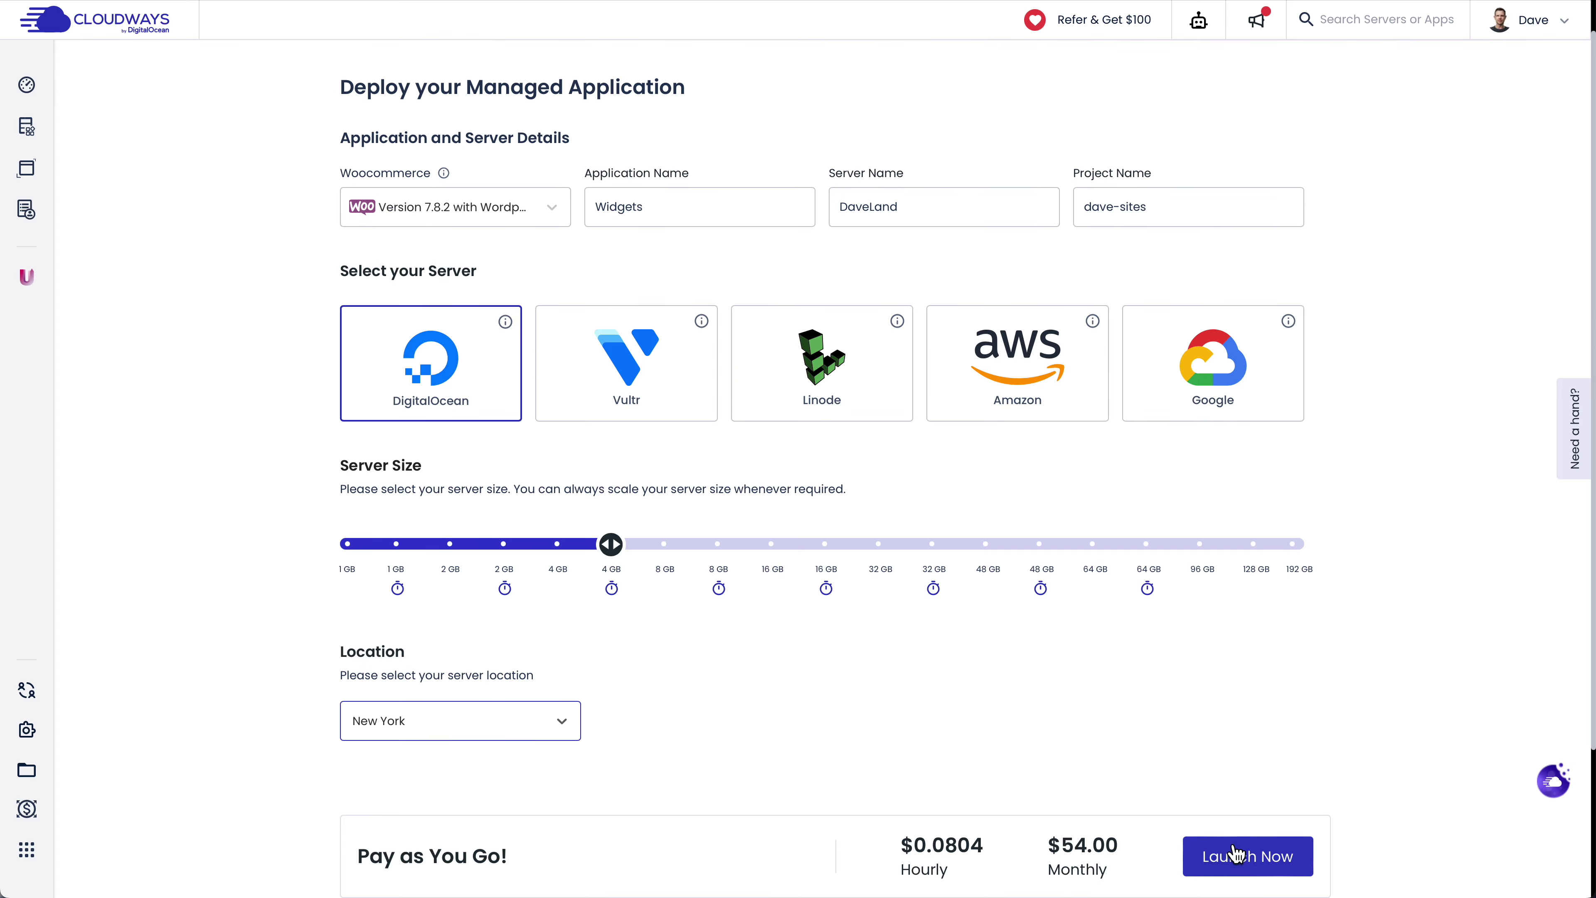
Launch the DaveLand server with the Widgets app and dismiss the referral offer
{"action": "left_click", "coordinate": [1235, 855]}
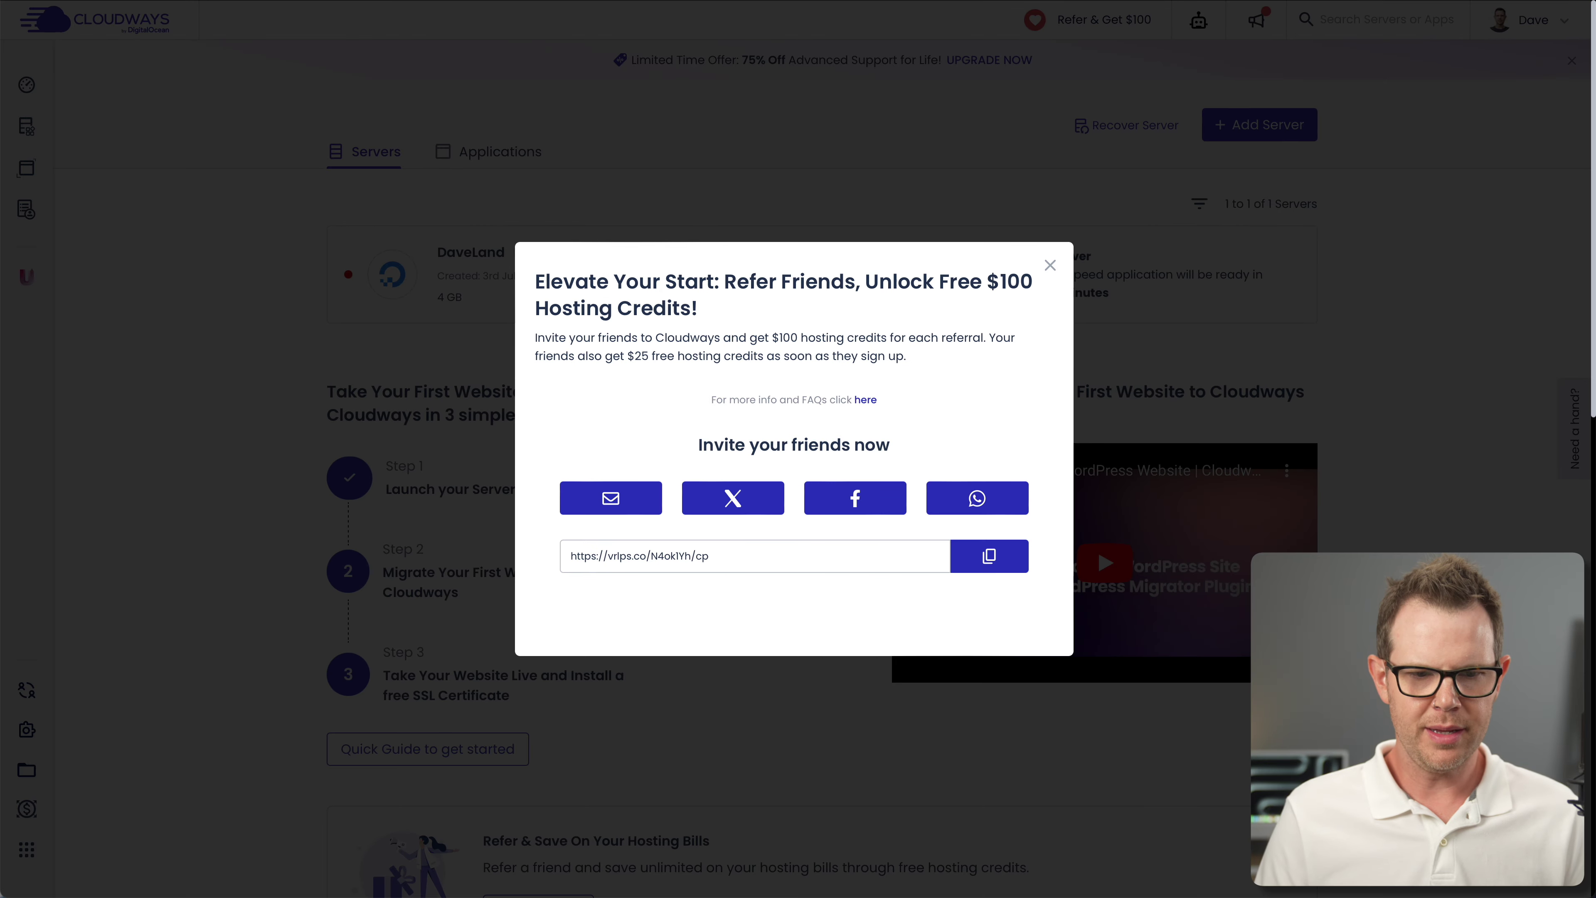
{"action": "left_click", "coordinate": [1050, 265]}
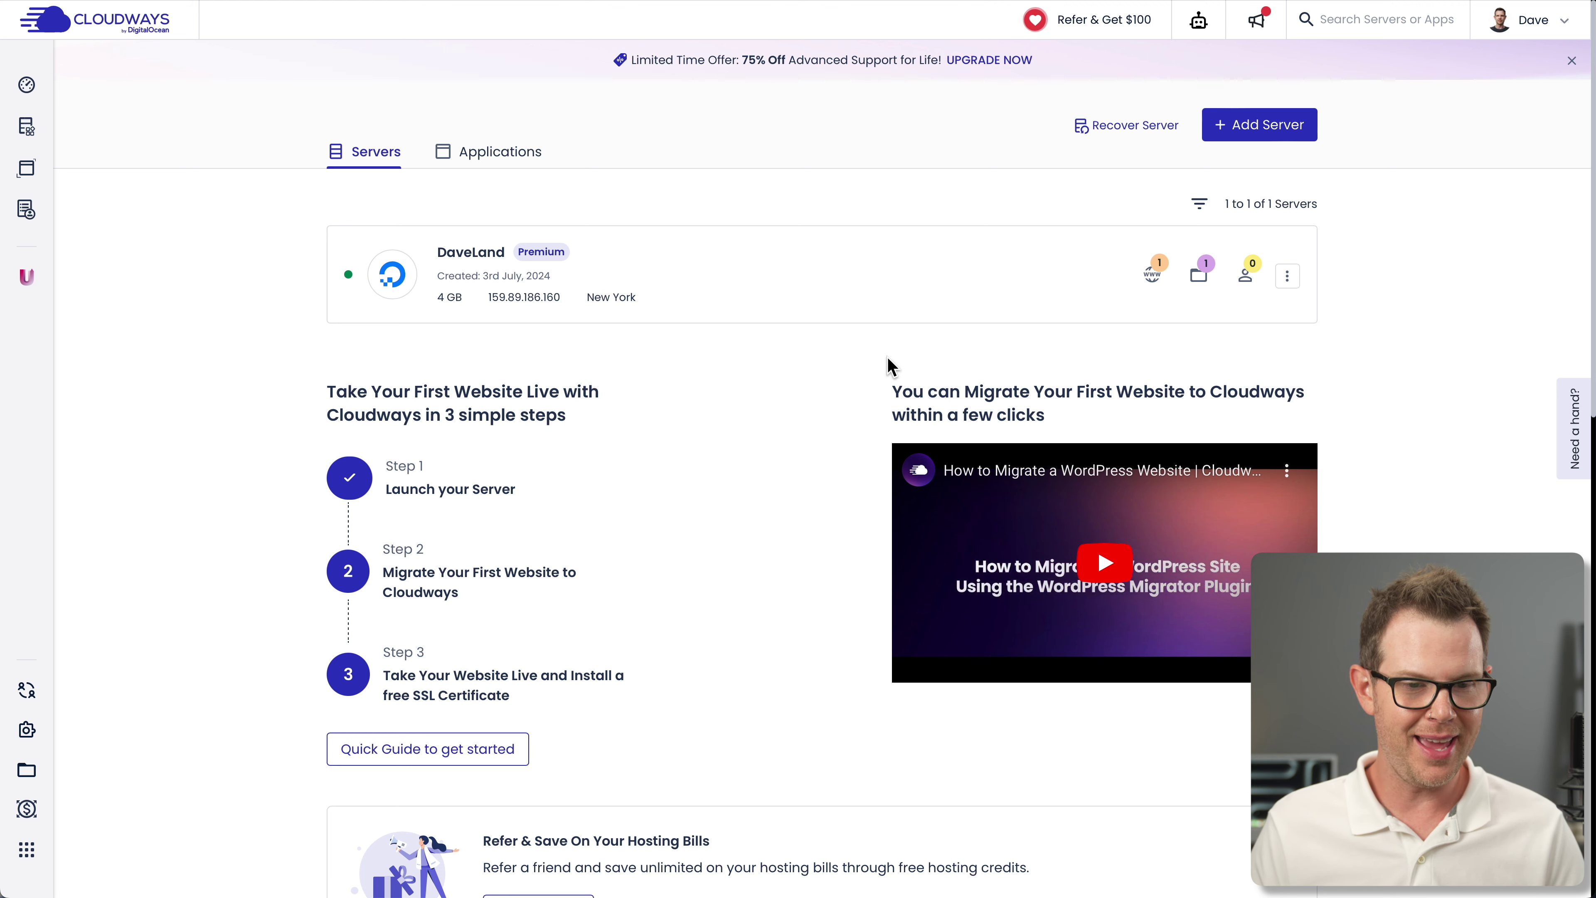
Go through the DaveLand server and Flexible > My Applications to open the Widgets app
{"action": "left_click", "coordinate": [810, 277]}
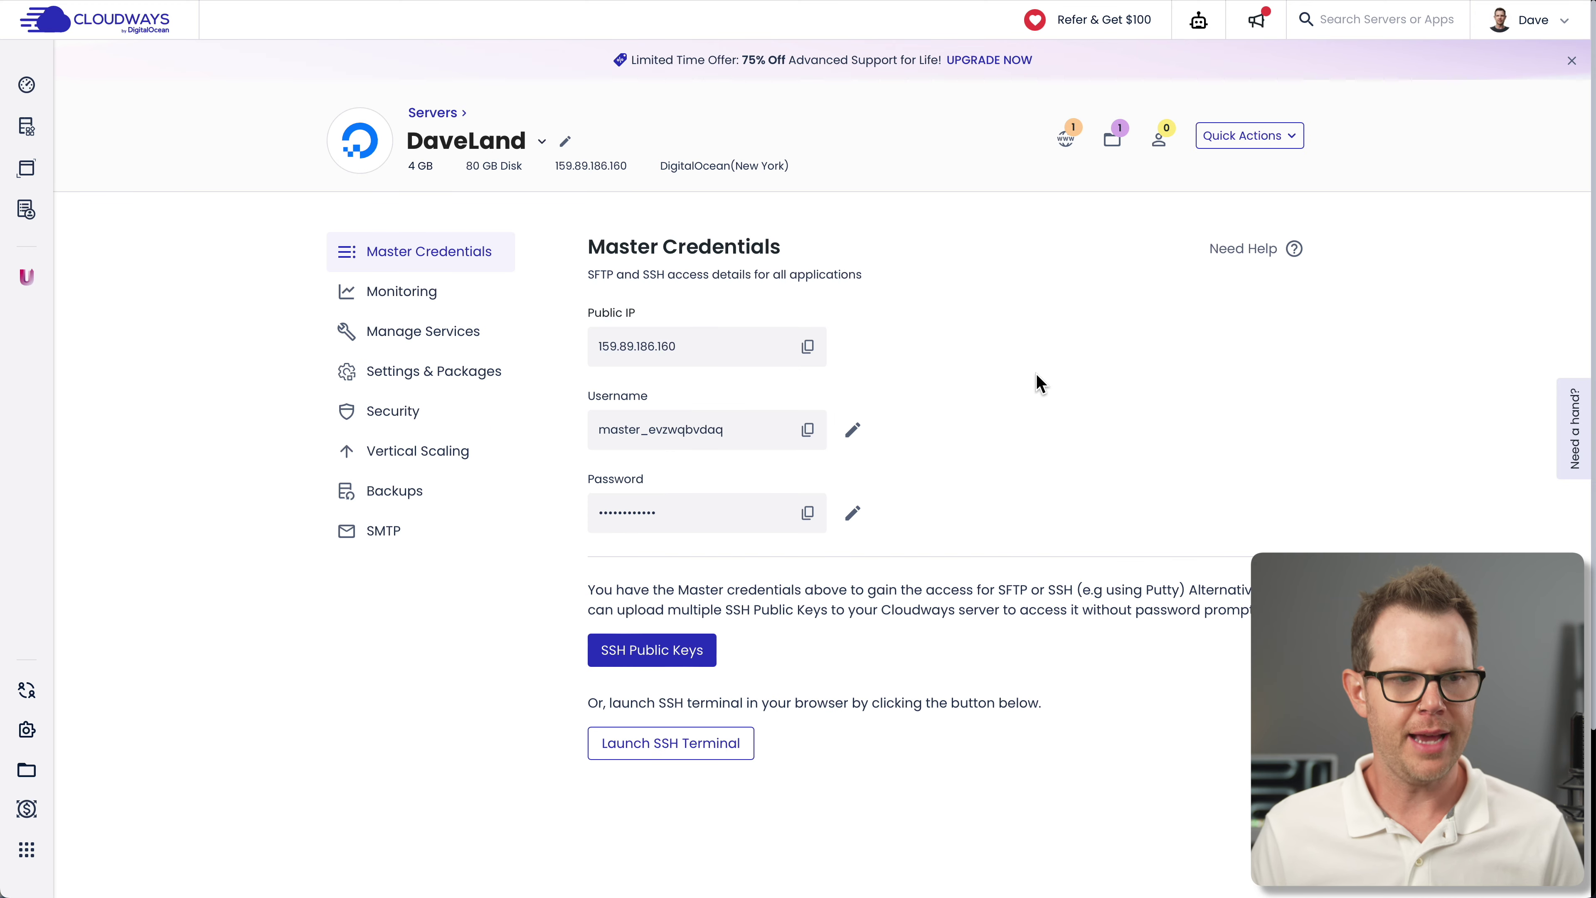
{"action": "mouse_move", "coordinate": [19, 128]}
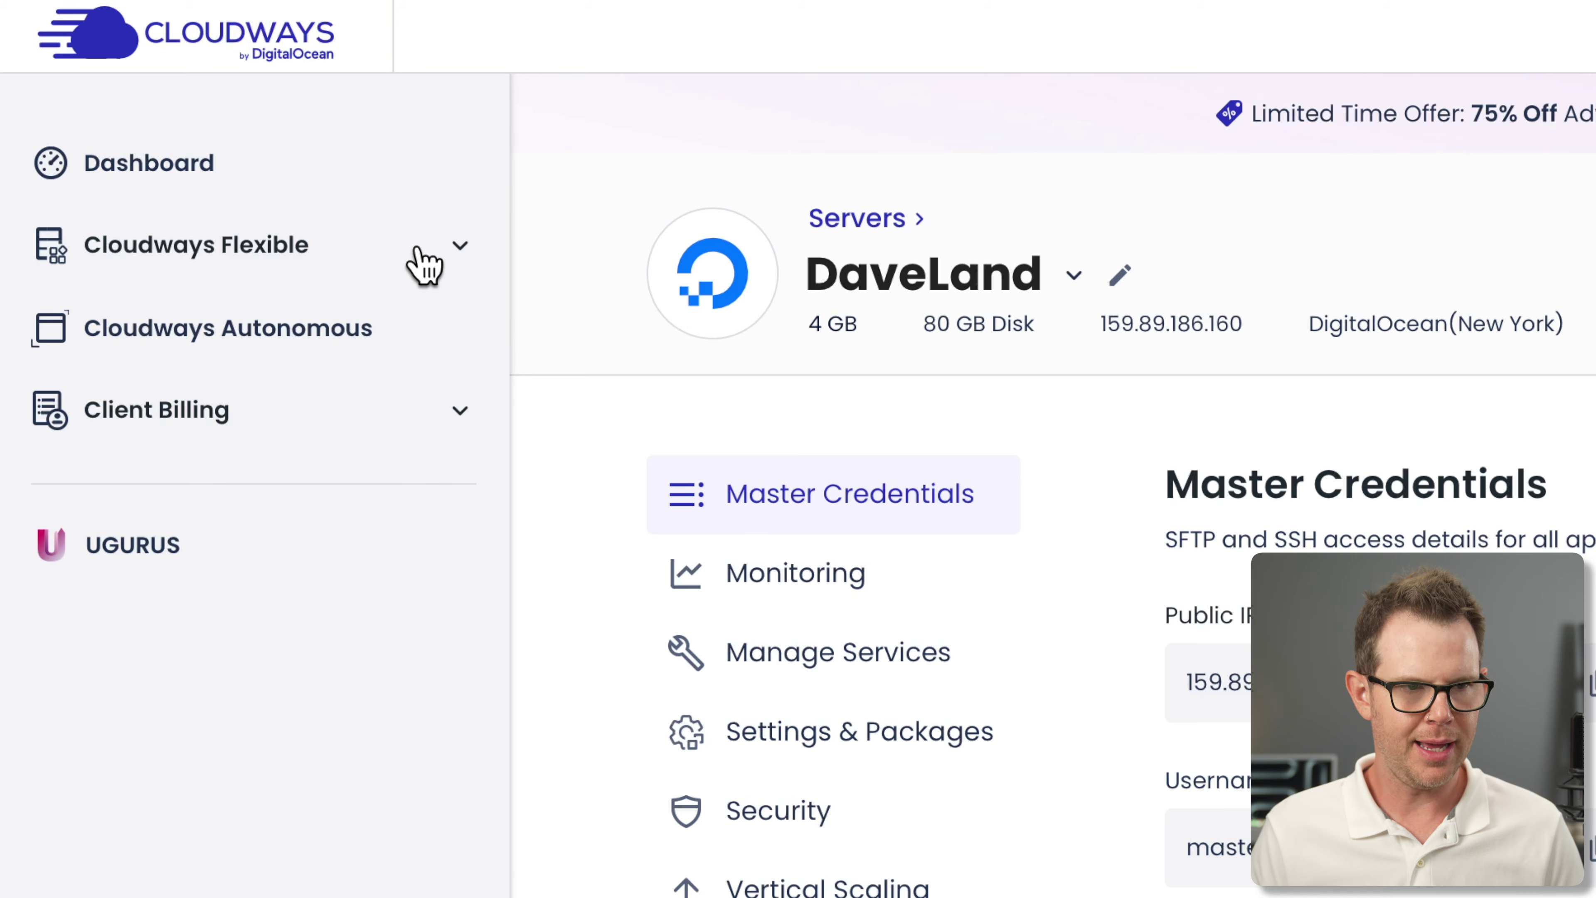
{"action": "left_click", "coordinate": [459, 245]}
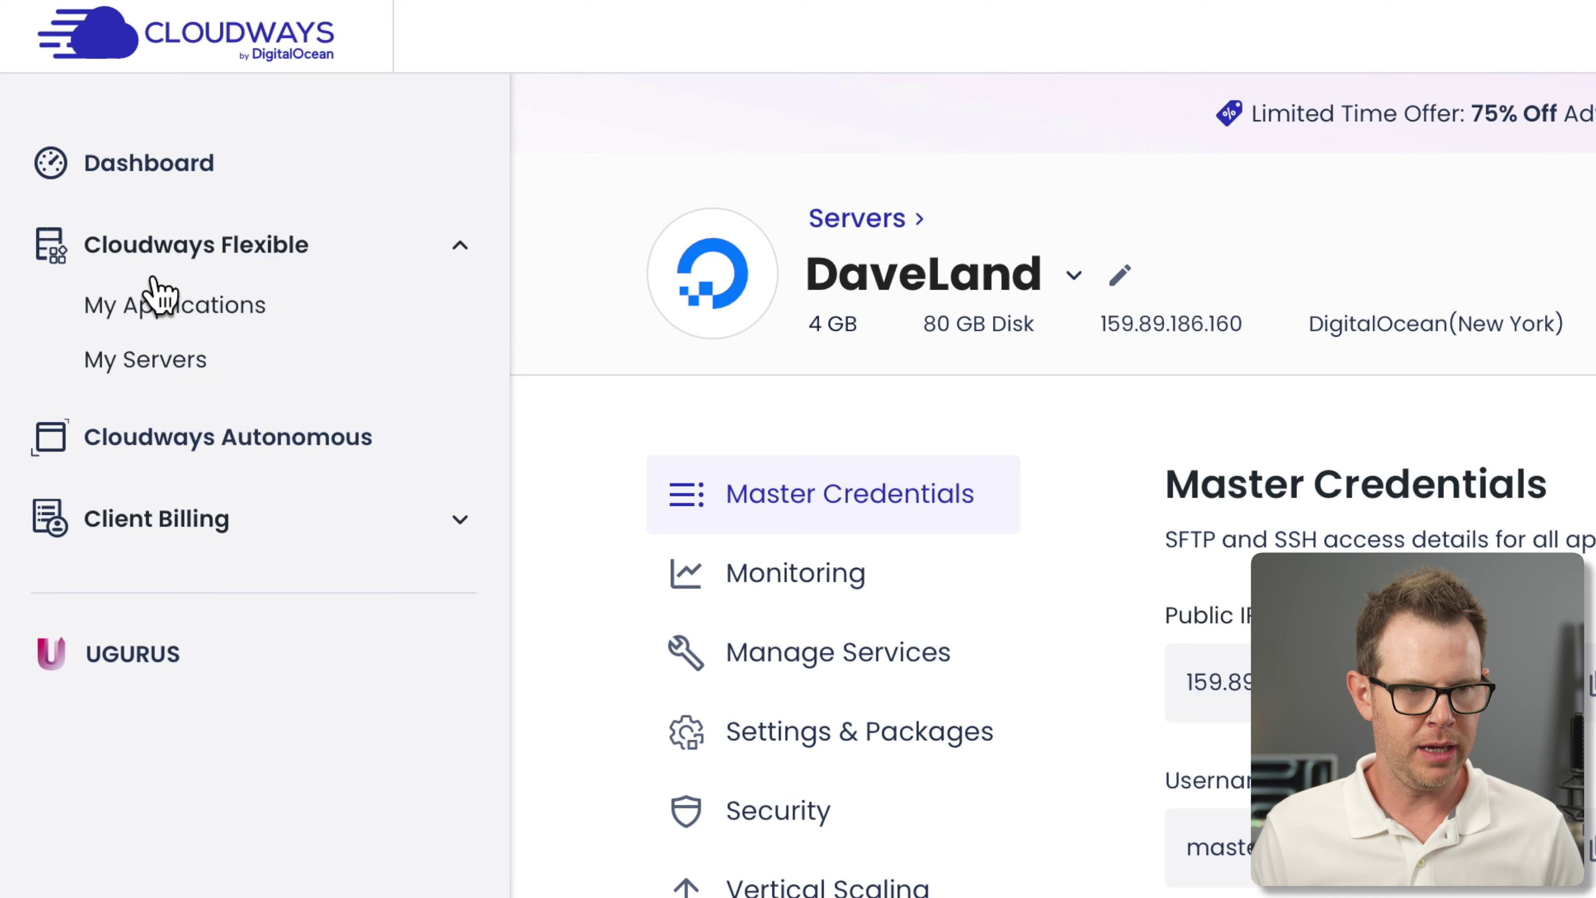
{"action": "left_click", "coordinate": [157, 308]}
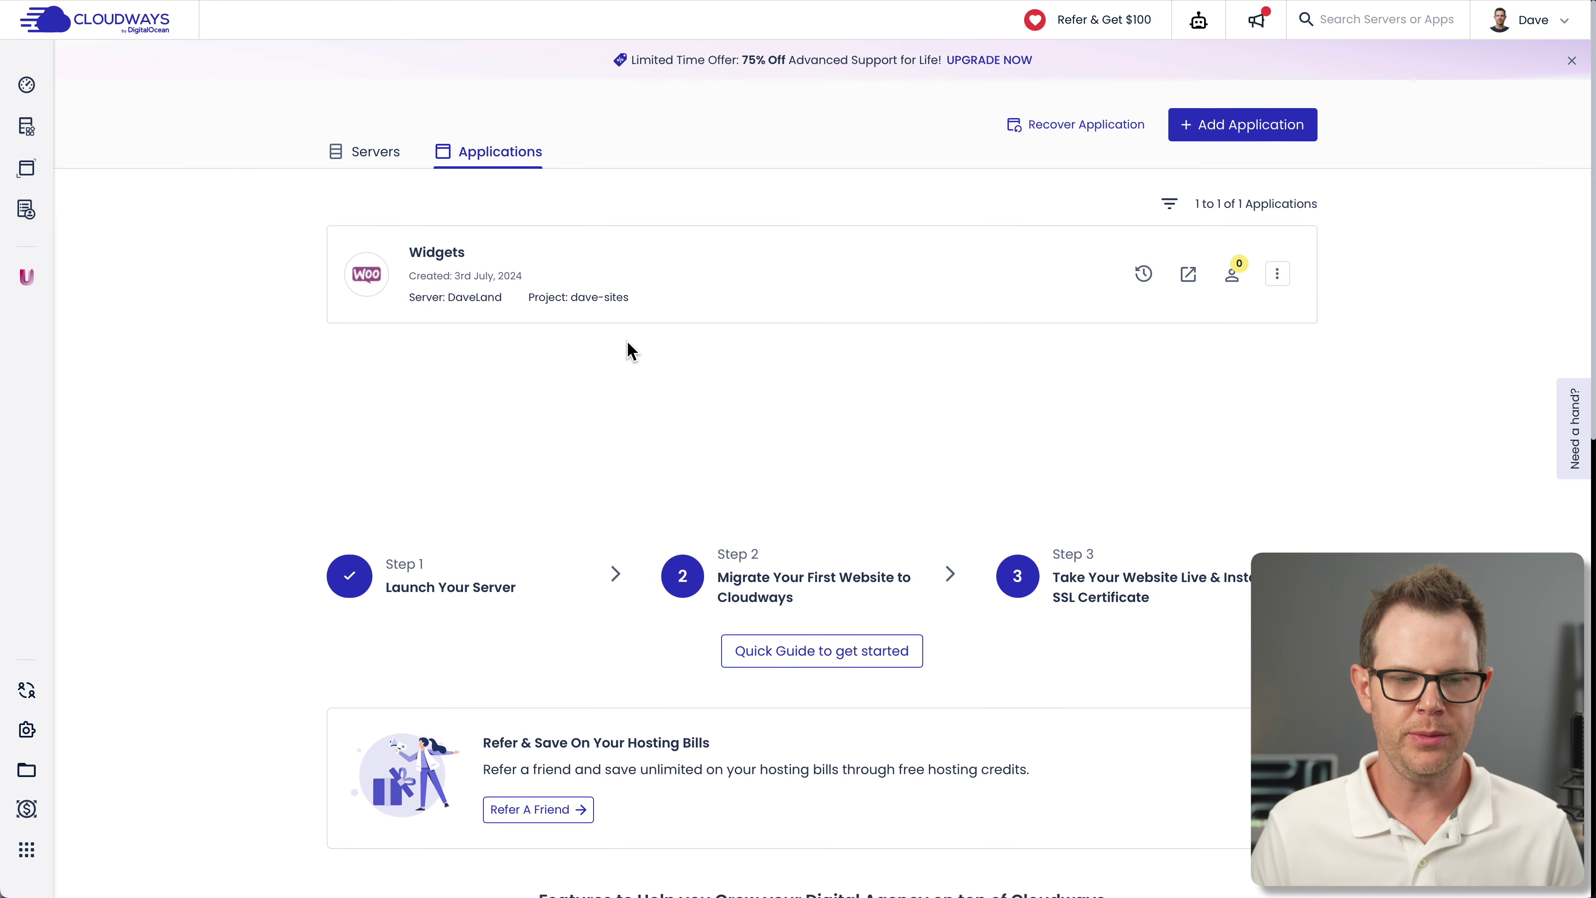
{"action": "left_click", "coordinate": [514, 264]}
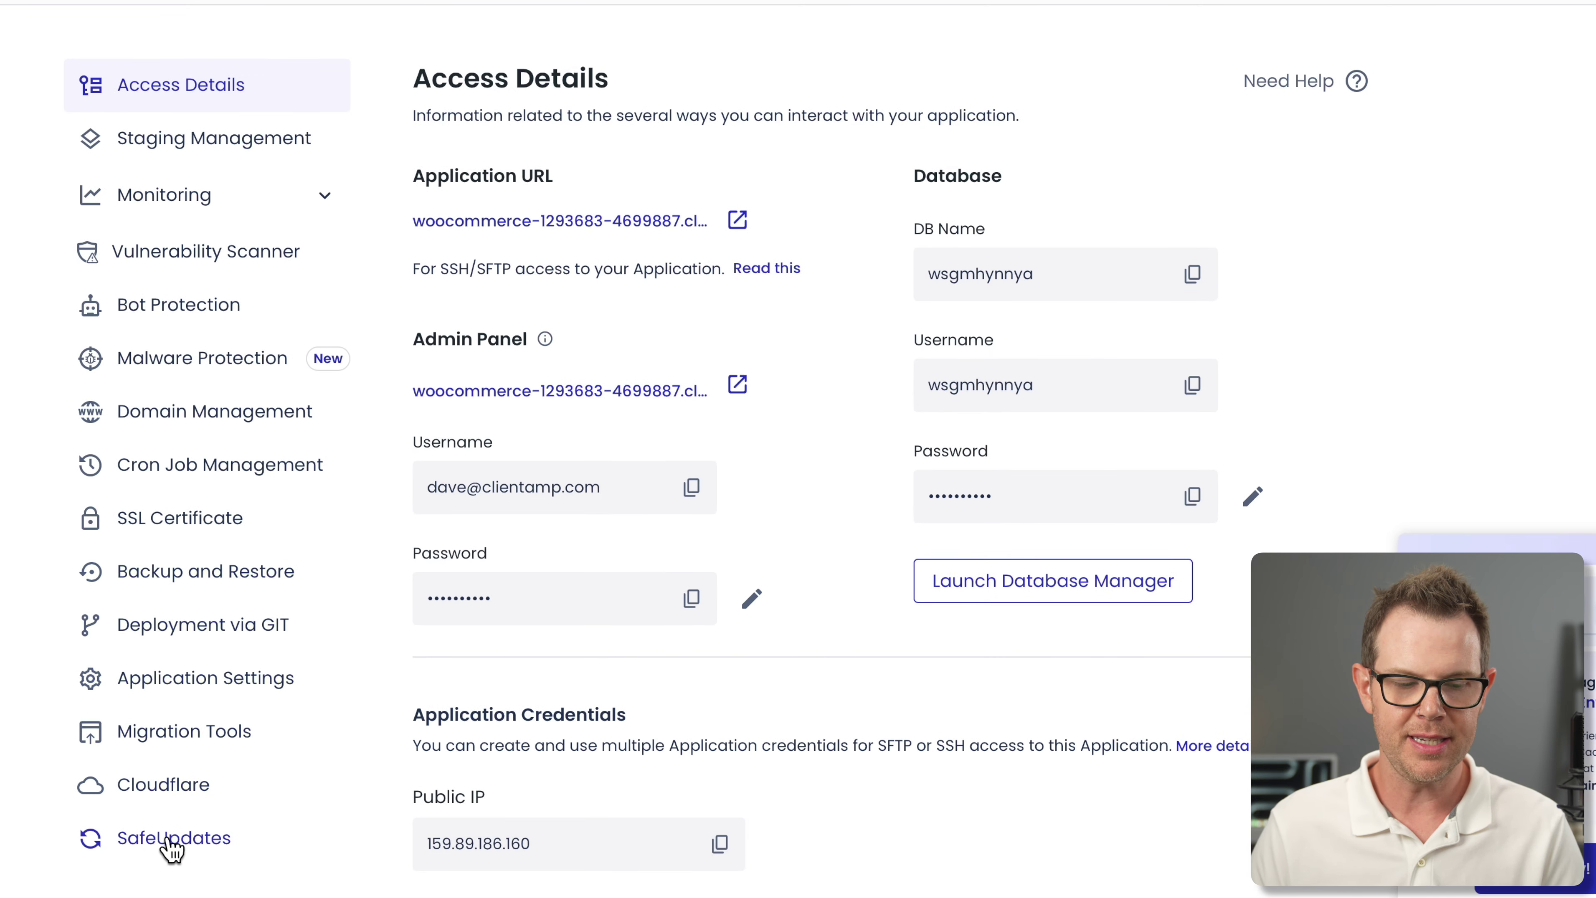
{"action": "left_click", "coordinate": [173, 839]}
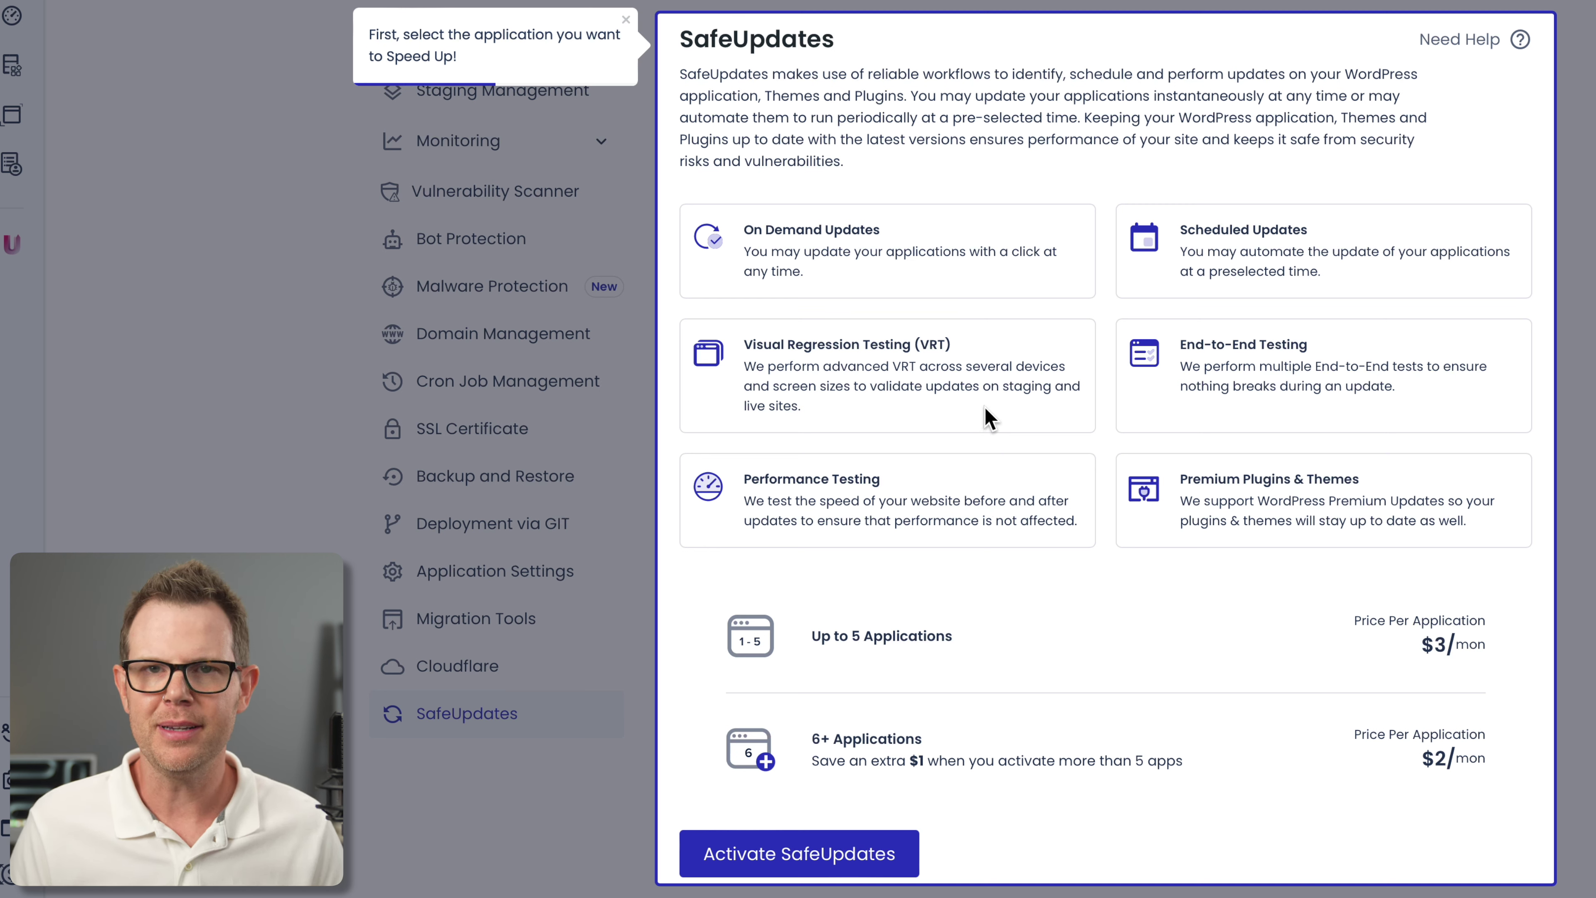
{"action": "left_click", "coordinate": [1265, 420]}
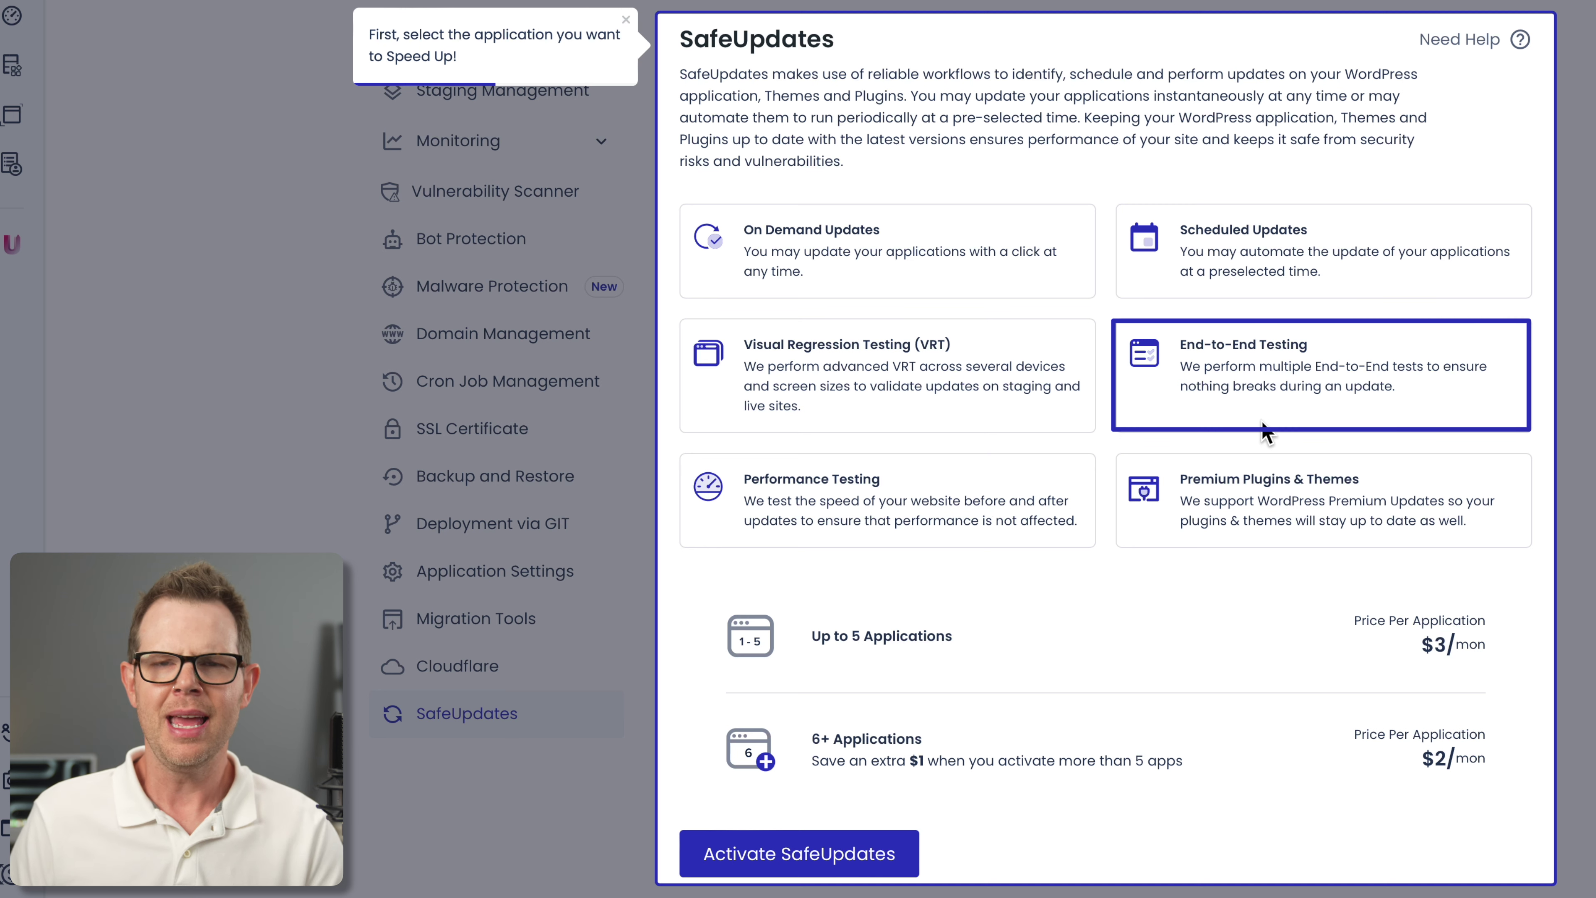
{"action": "left_click", "coordinate": [1265, 423]}
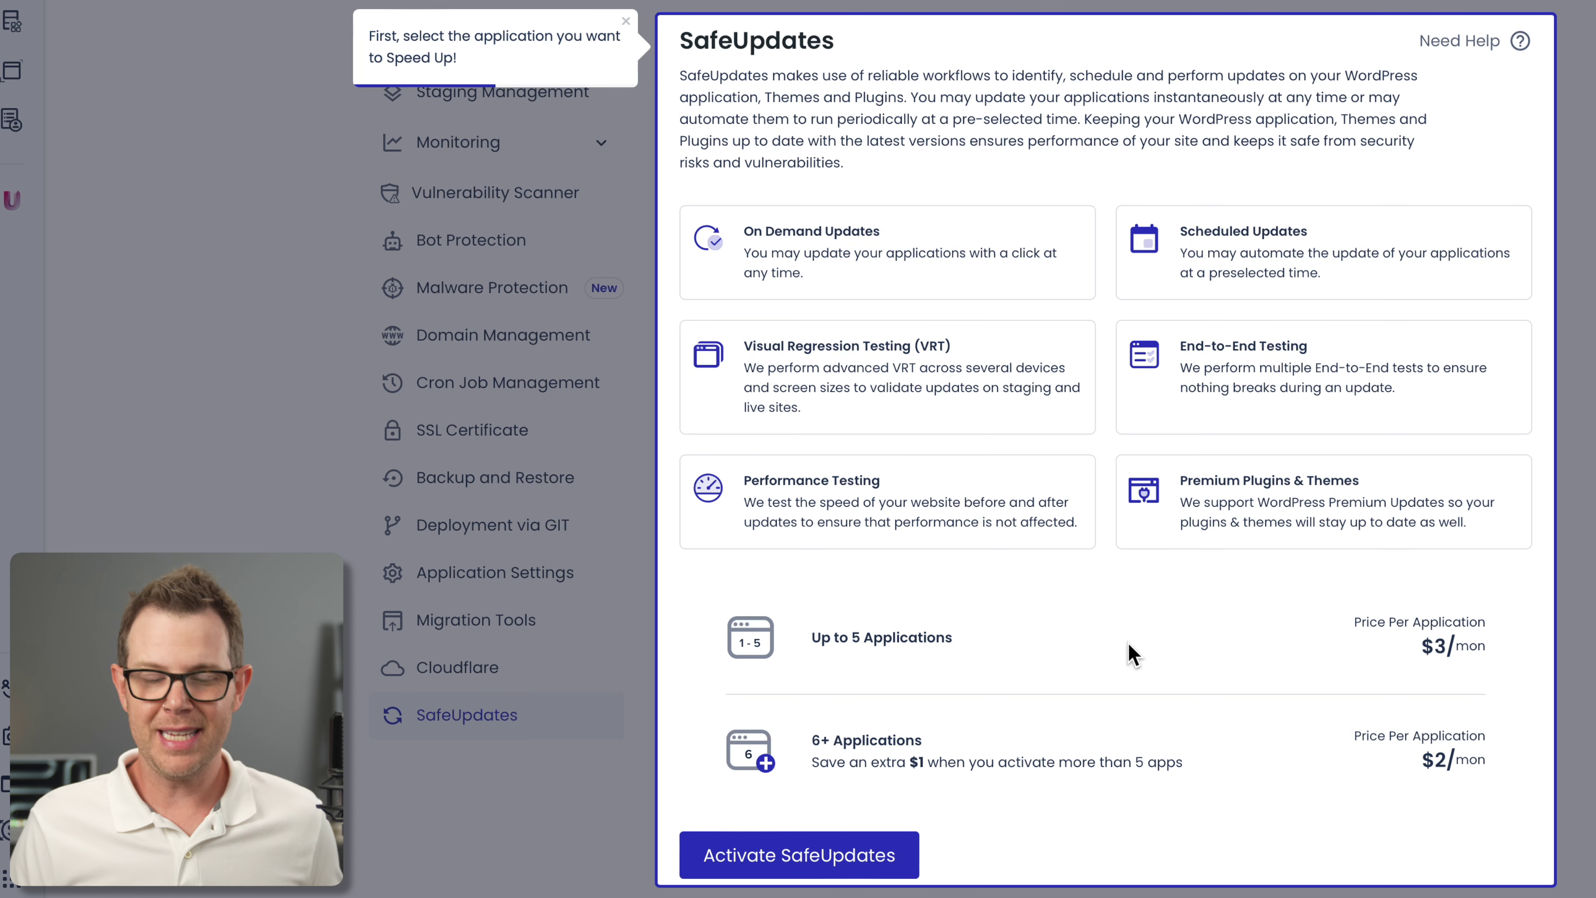
Turn on SafeUpdates for the Widgets application
{"action": "left_click", "coordinate": [835, 863]}
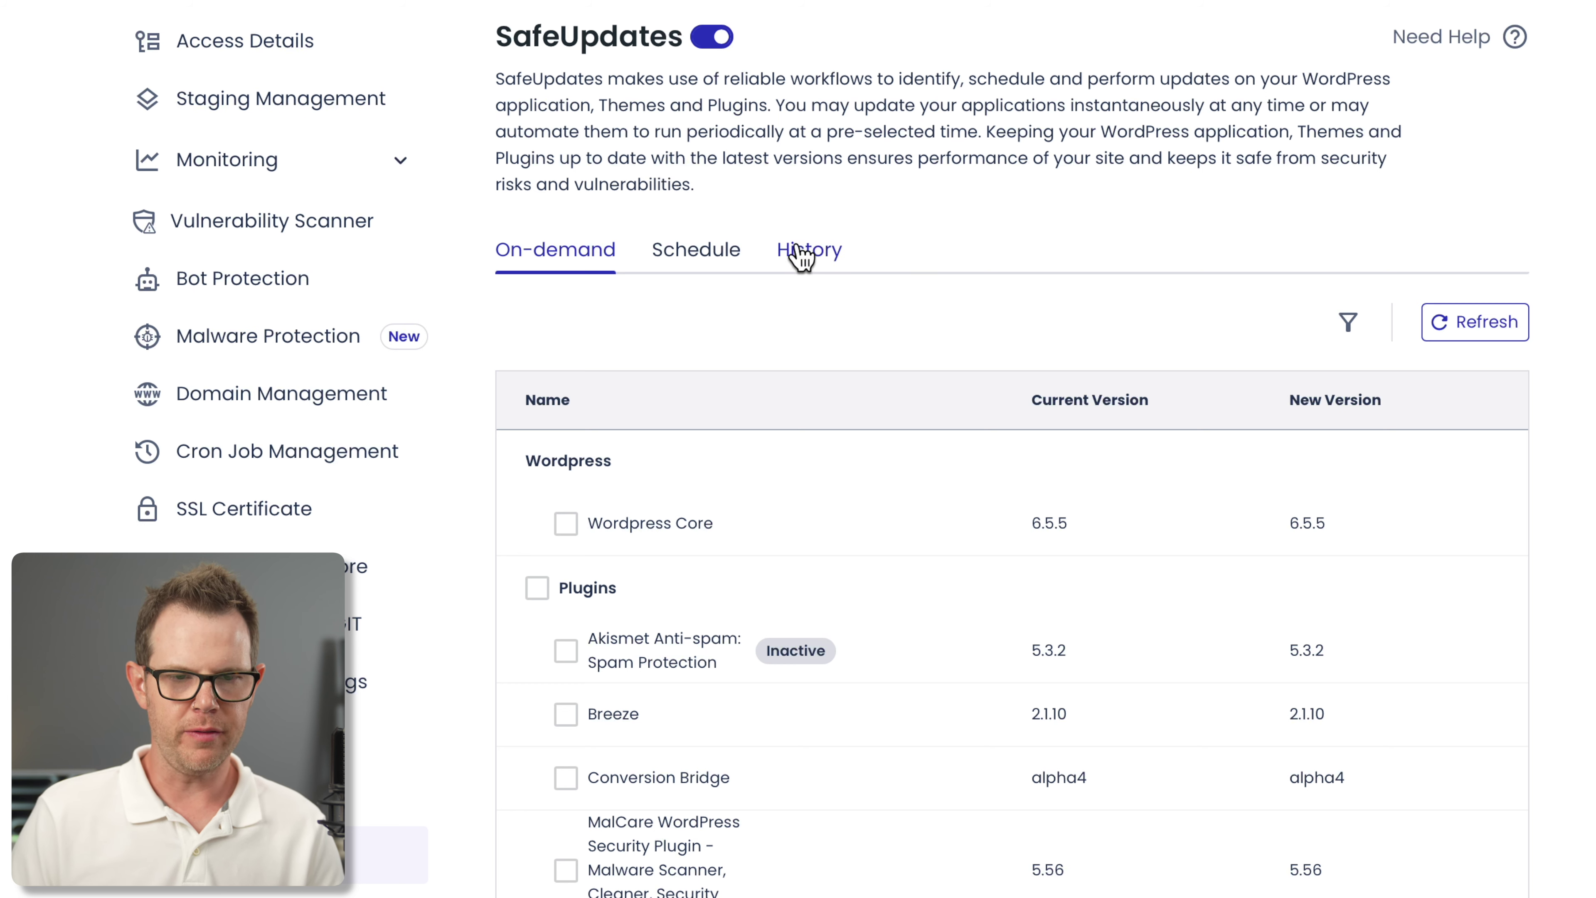
Check the Friday 12:01–18:00 UTC schedule and custom update list, then open support chat
{"action": "left_click", "coordinate": [696, 252]}
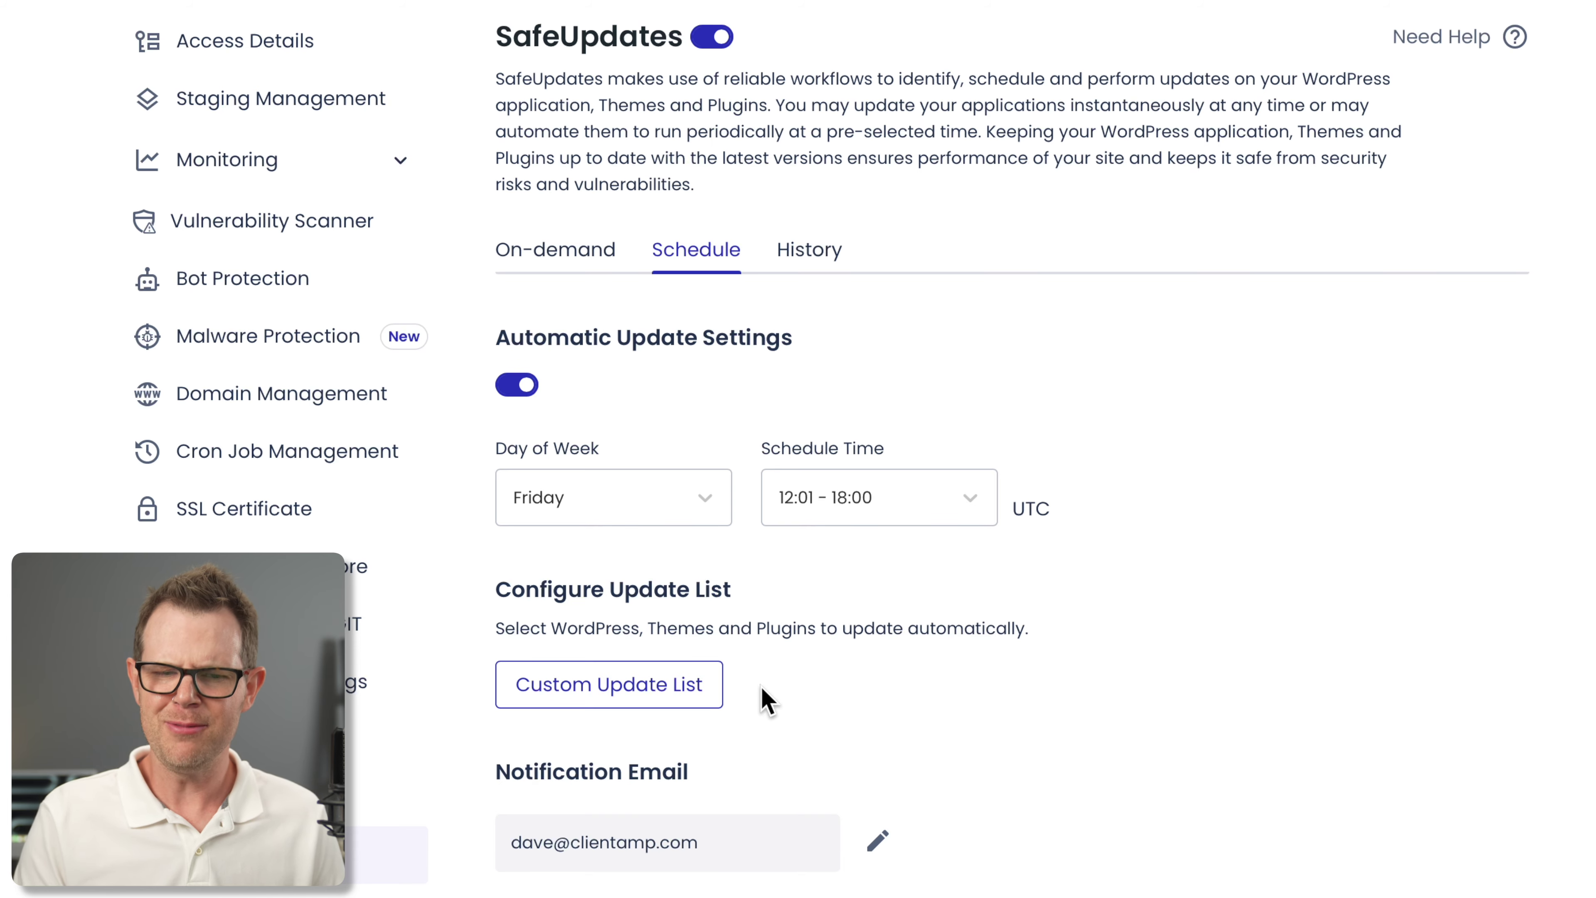
{"action": "left_click", "coordinate": [635, 688]}
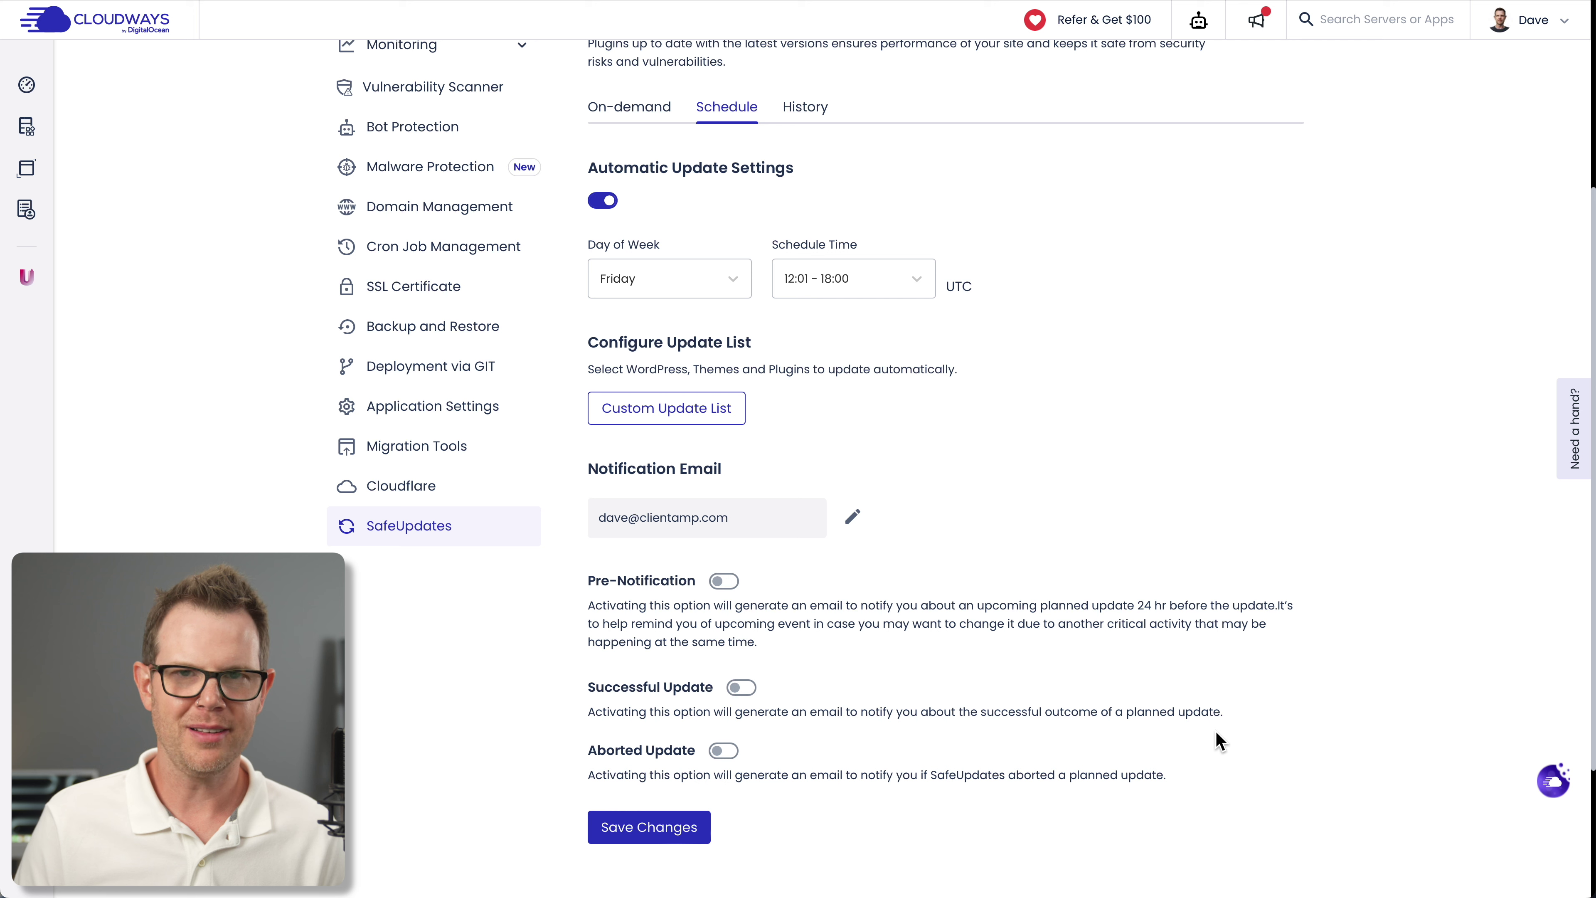
{"action": "left_click", "coordinate": [1576, 452]}
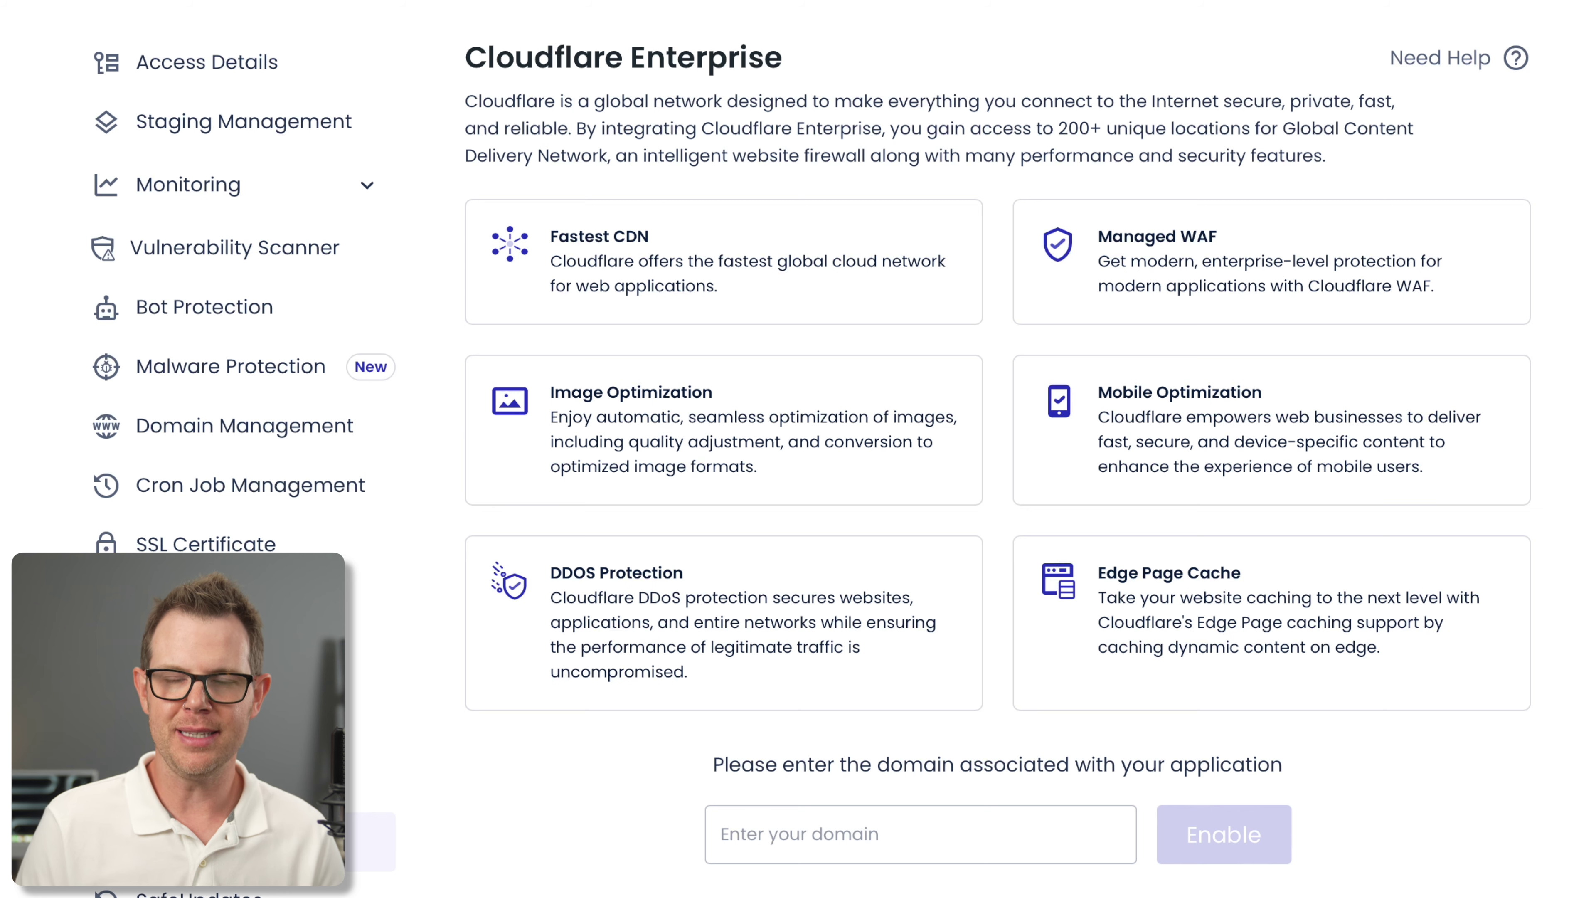
Scroll to Cloudflare's per-domain pricing, from $4.99/mon down to $1.99/mon
{"action": "scroll", "coordinate": [1369, 861], "scroll_direction": "down", "scroll_amount": 3}
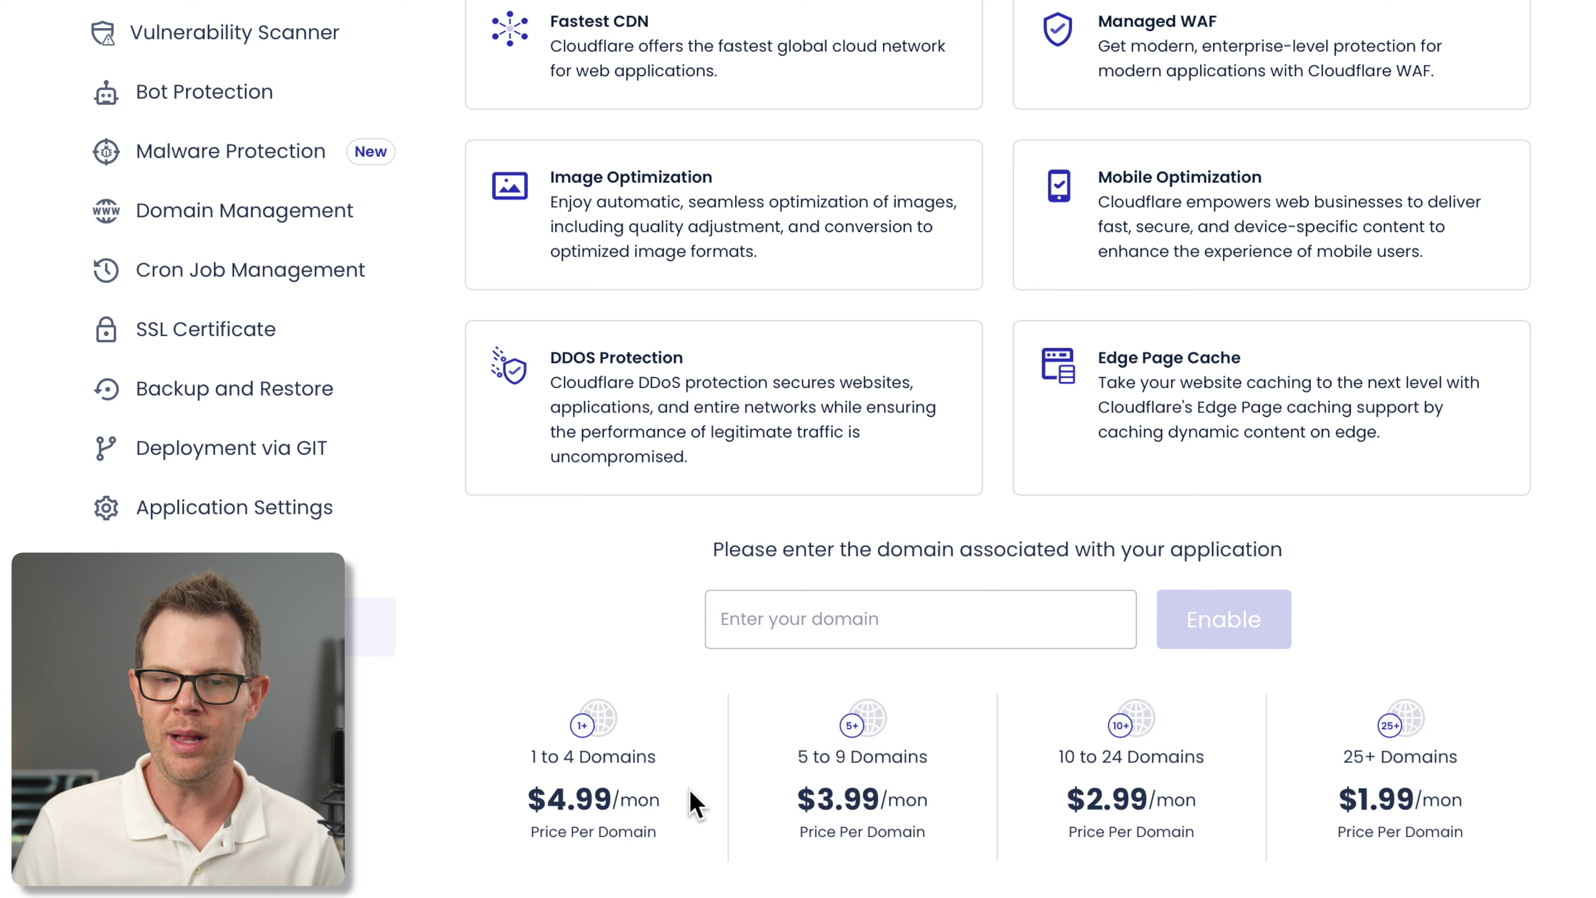
{"action": "scroll", "coordinate": [764, 503], "scroll_direction": "up", "scroll_amount": 3}
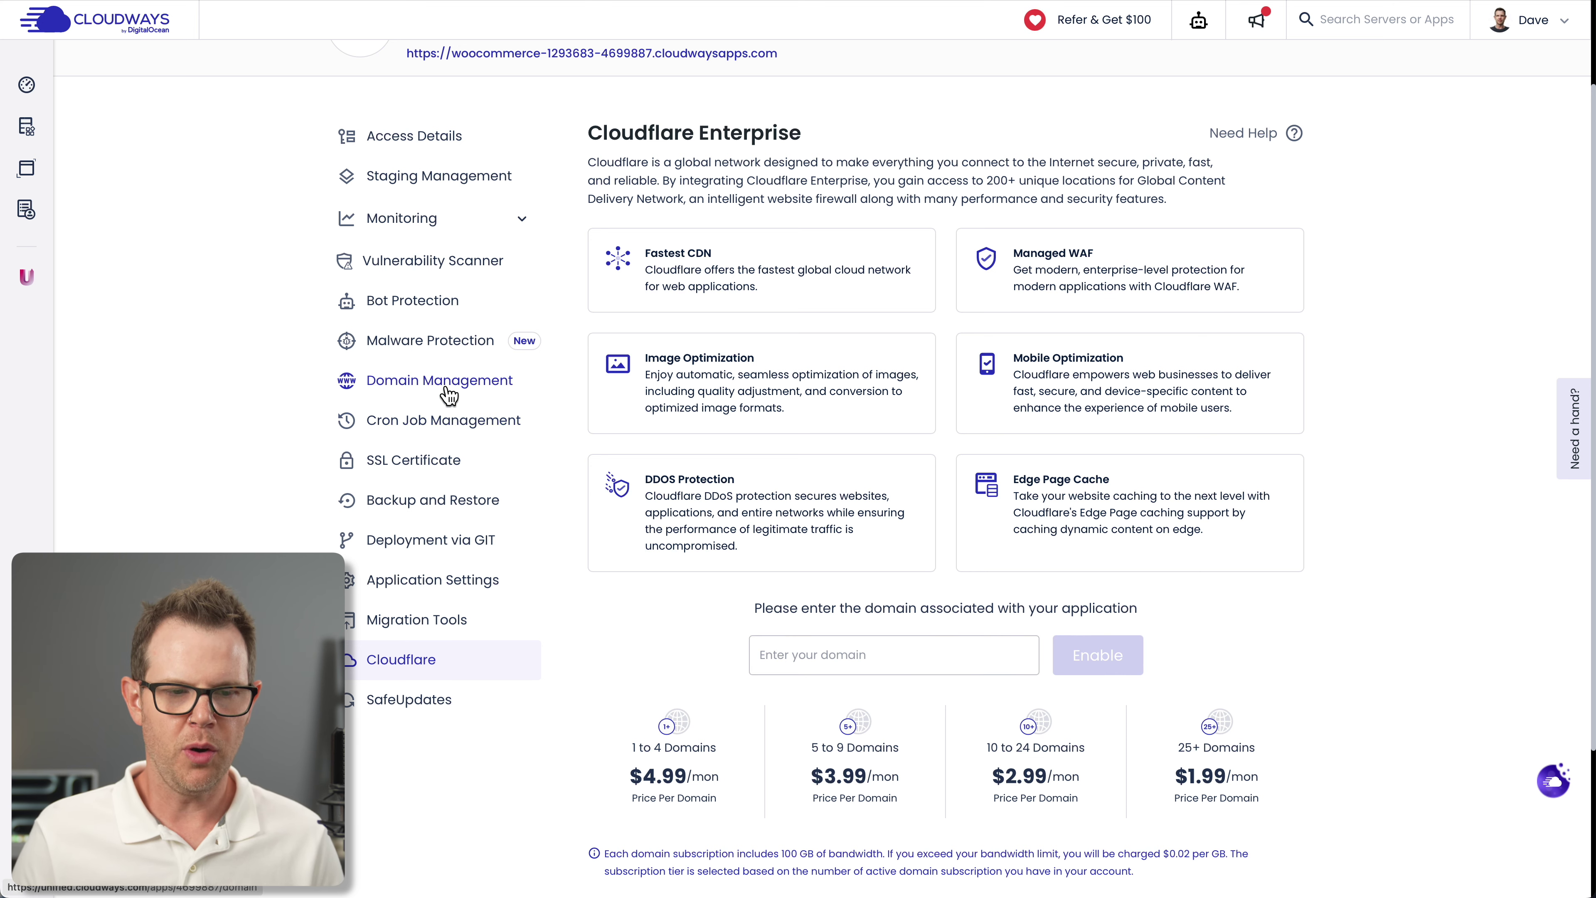
Add clavin.ai as a new domain in Domain Management and save the change
{"action": "left_click", "coordinate": [406, 381]}
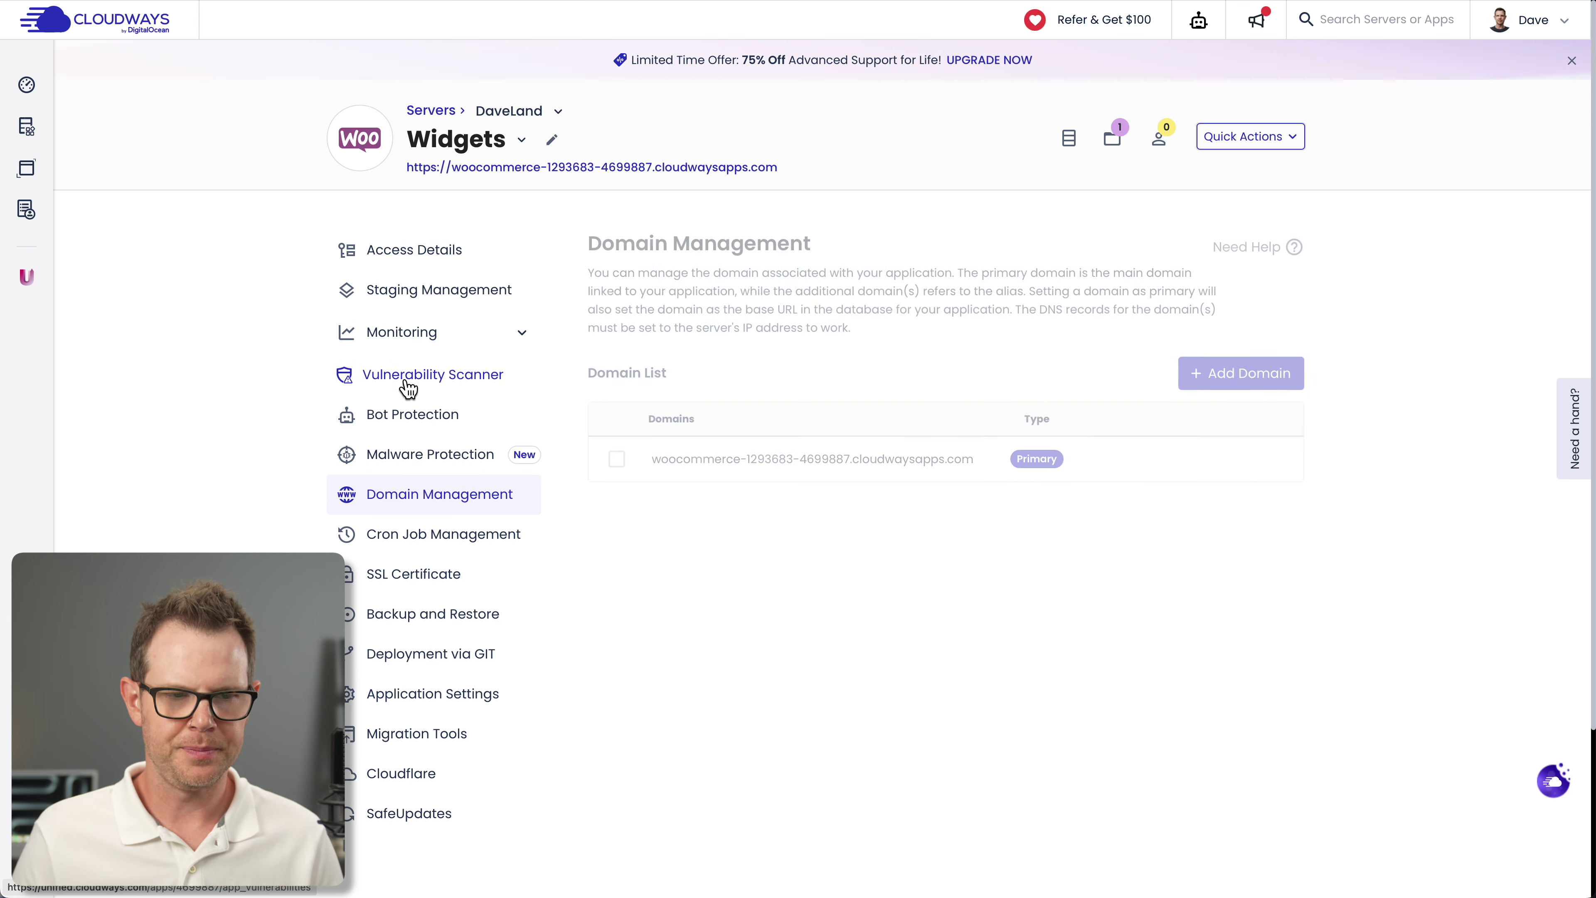
{"action": "left_click", "coordinate": [1246, 378]}
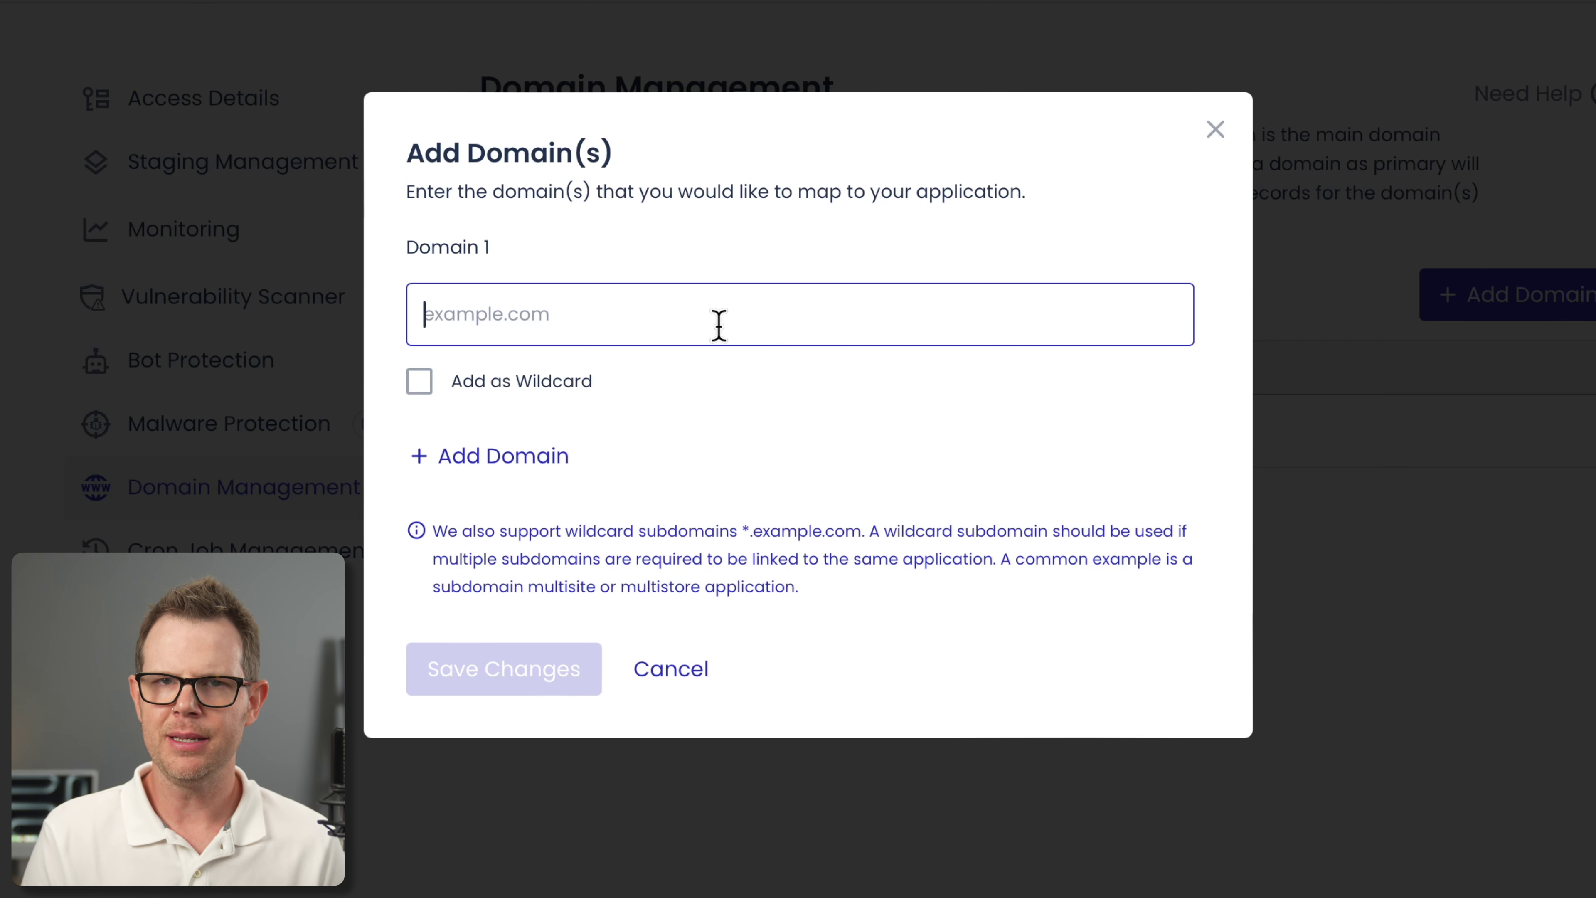
{"action": "type", "text": "clavin.ai"}
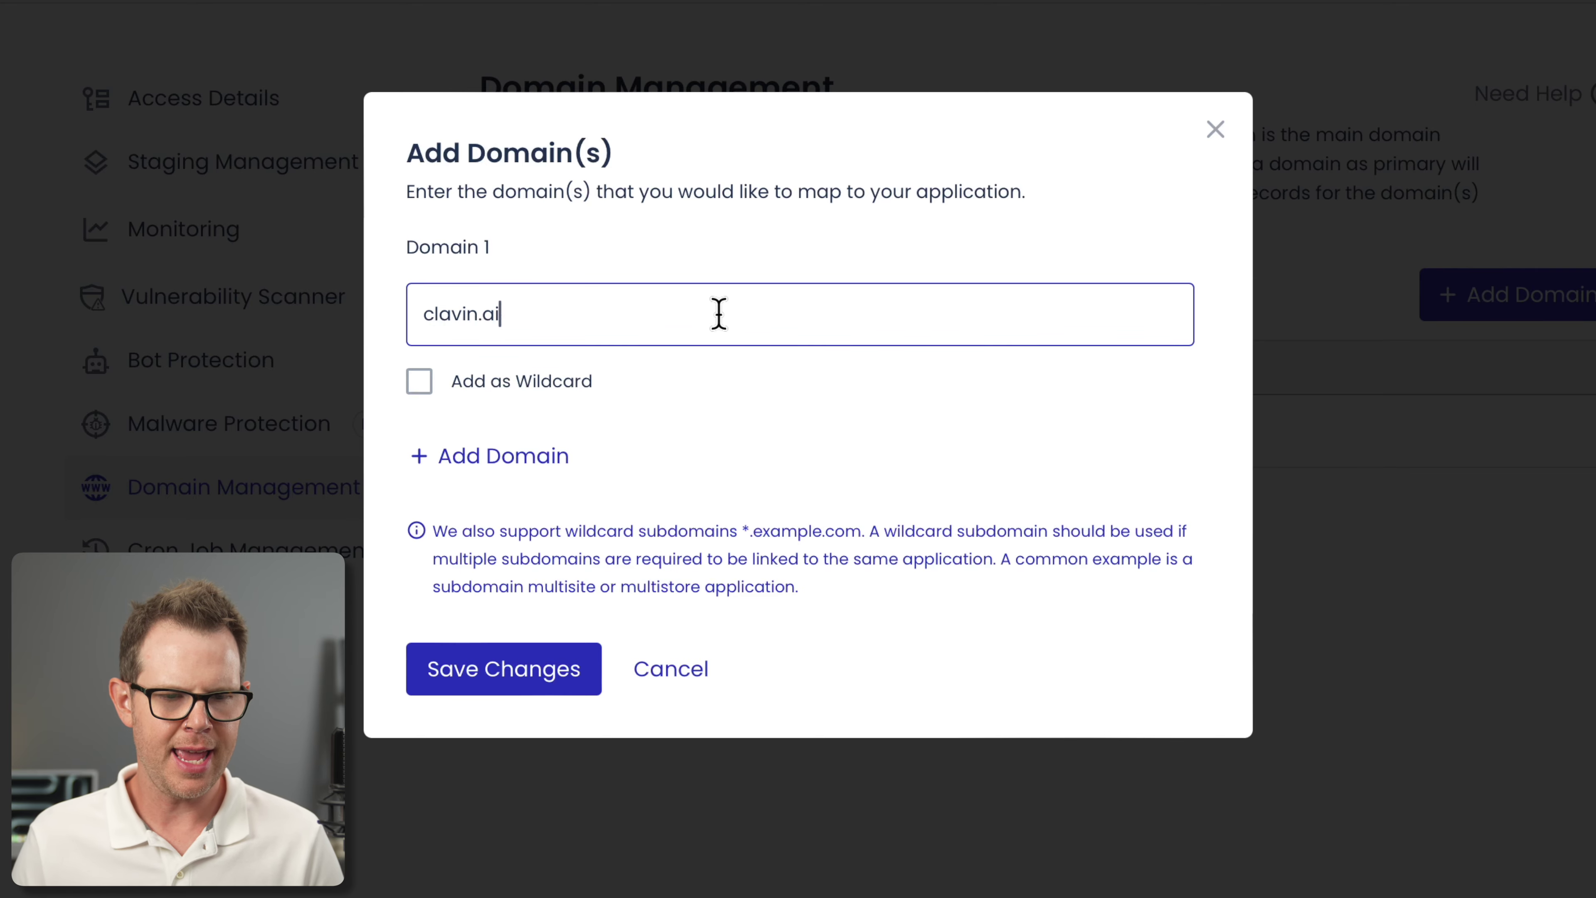
{"action": "left_click", "coordinate": [502, 678]}
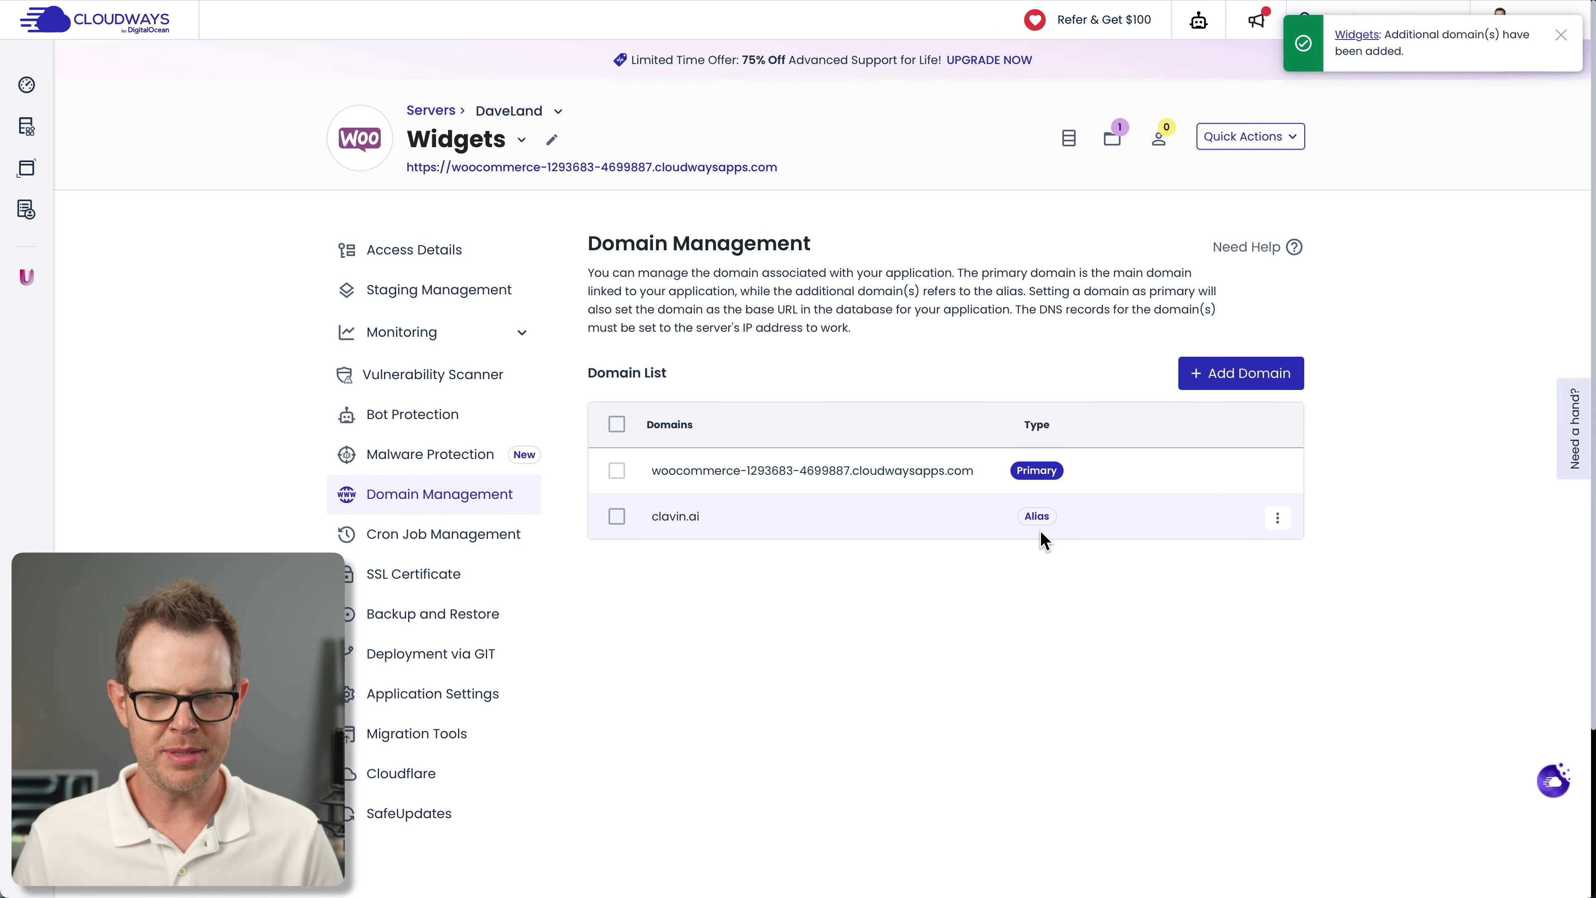
Set clavin.ai as the Widgets application's primary domain
{"action": "left_click", "coordinate": [1275, 519]}
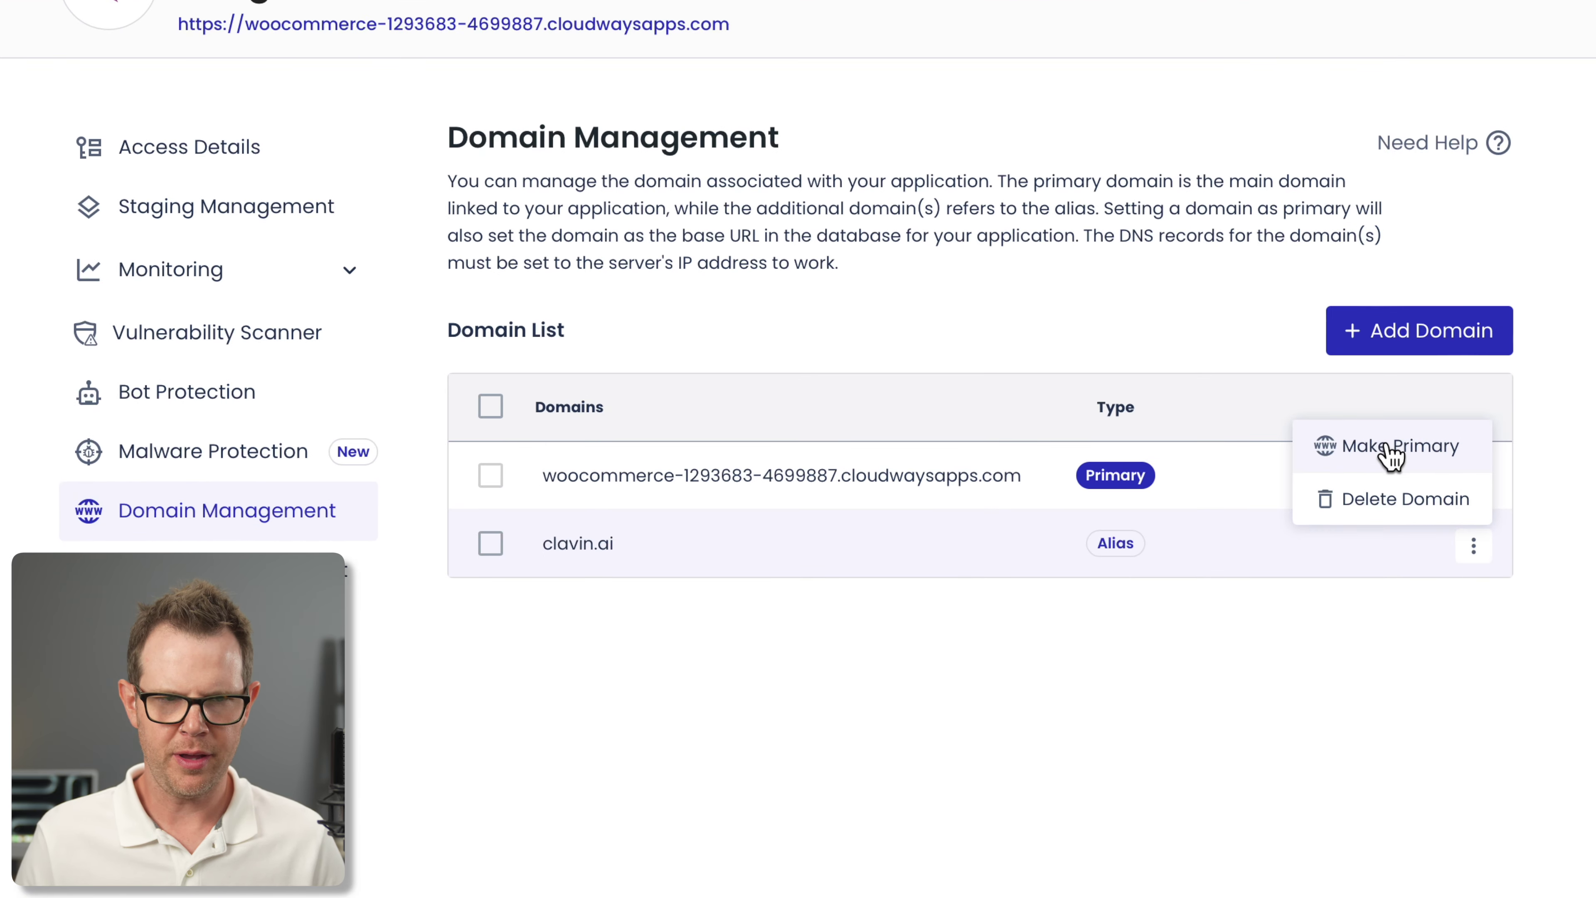
{"action": "left_click", "coordinate": [1393, 448]}
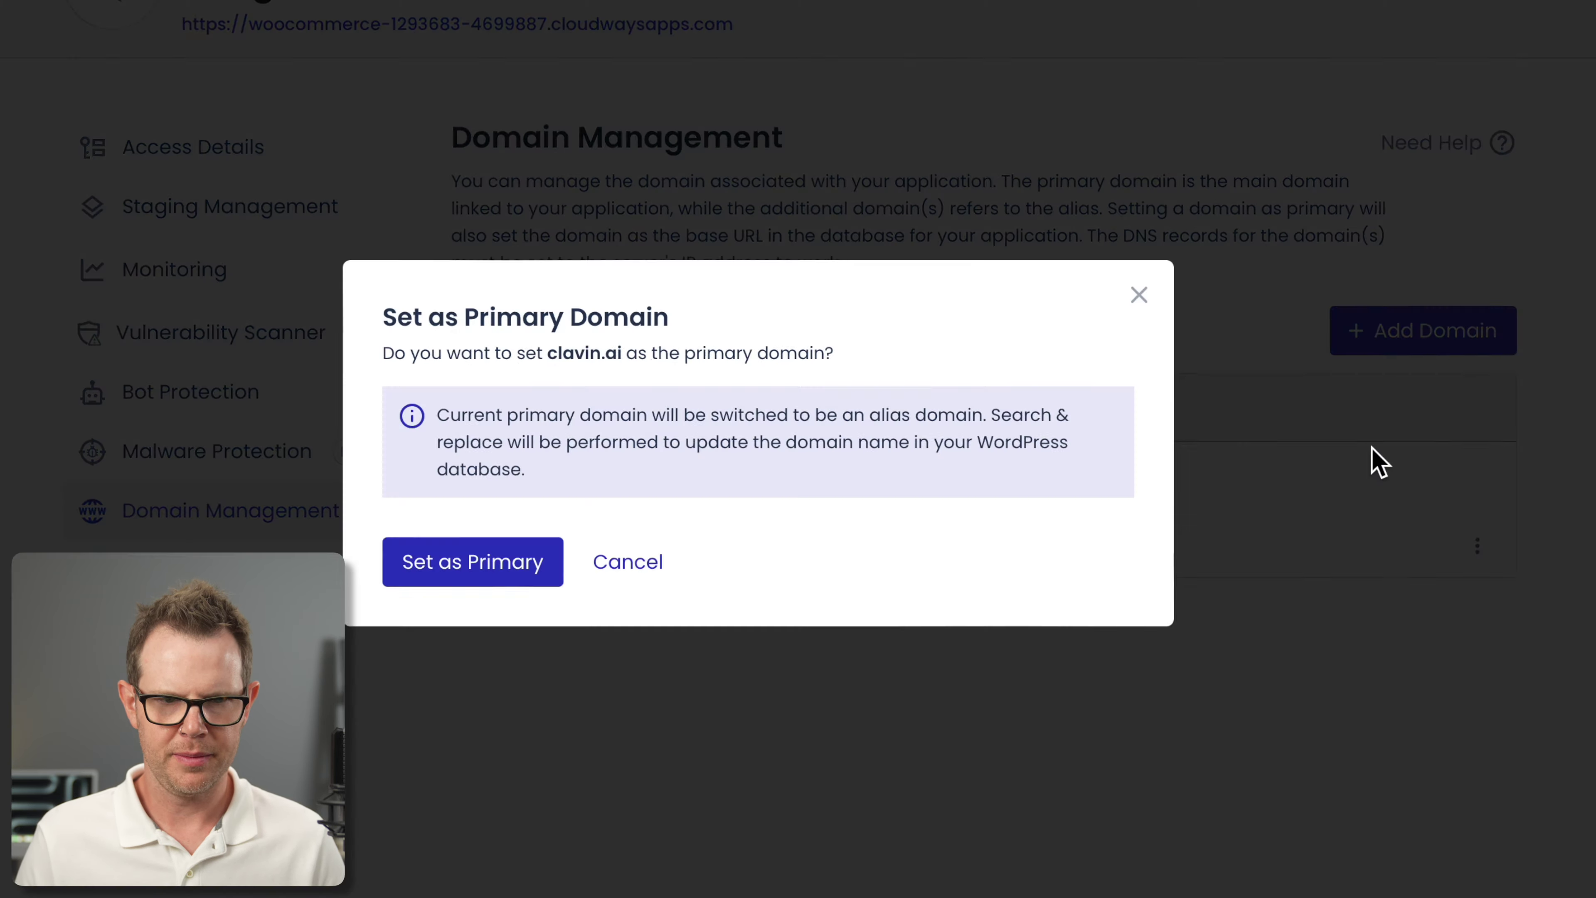
{"action": "left_click", "coordinate": [470, 579]}
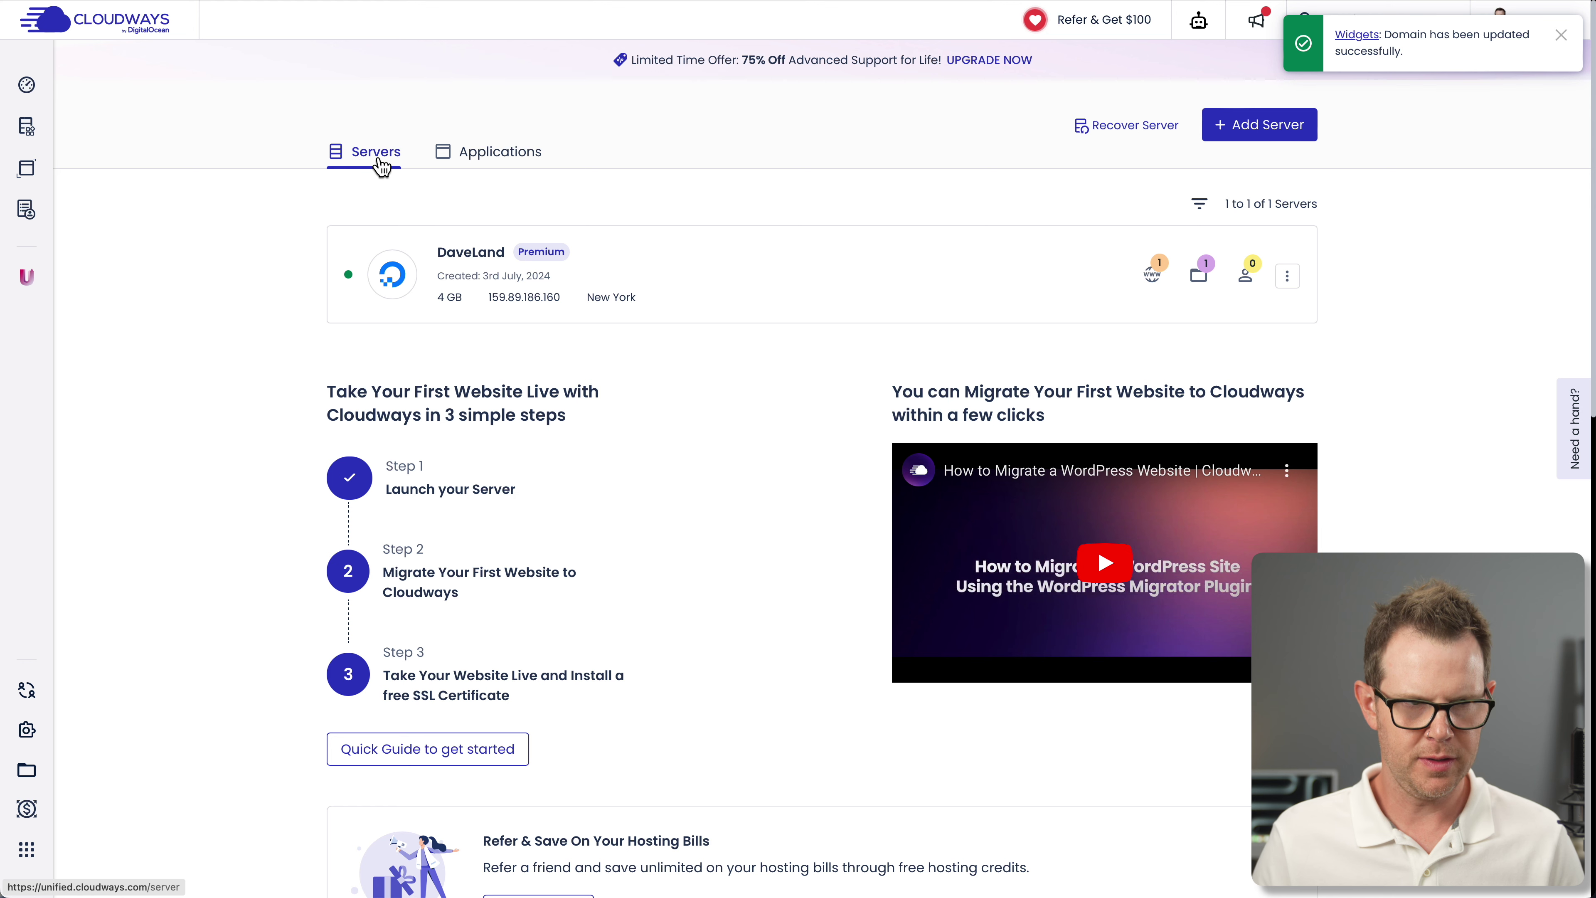
Copy the DaveLand server's public IP address, 159.89.186.160
{"action": "mouse_move", "coordinate": [51, 128]}
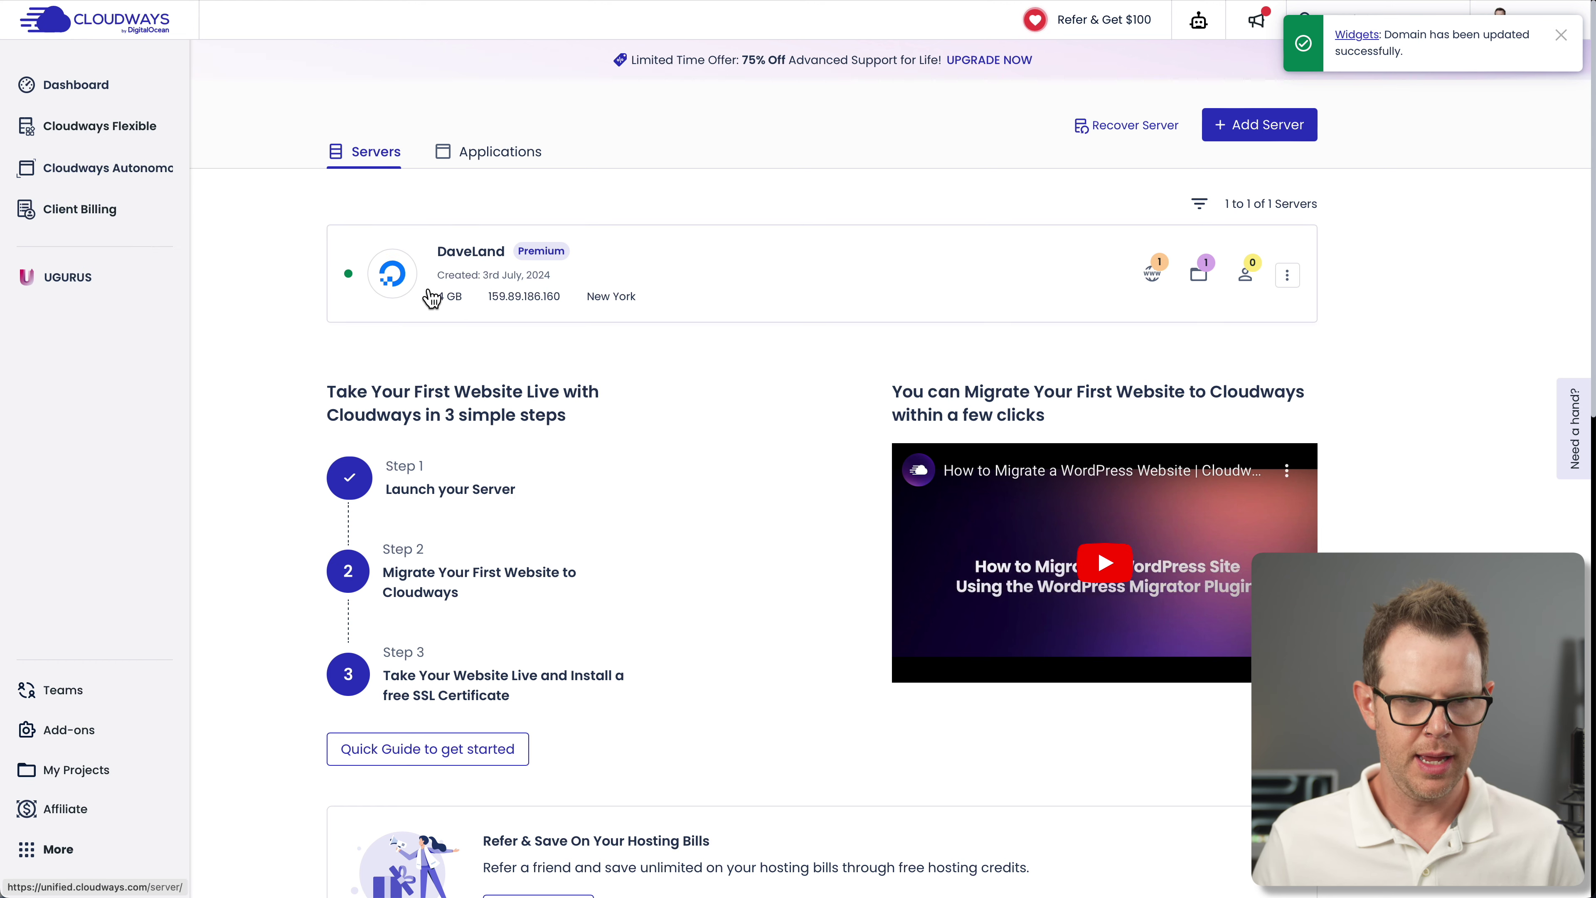
{"action": "left_click", "coordinate": [527, 303]}
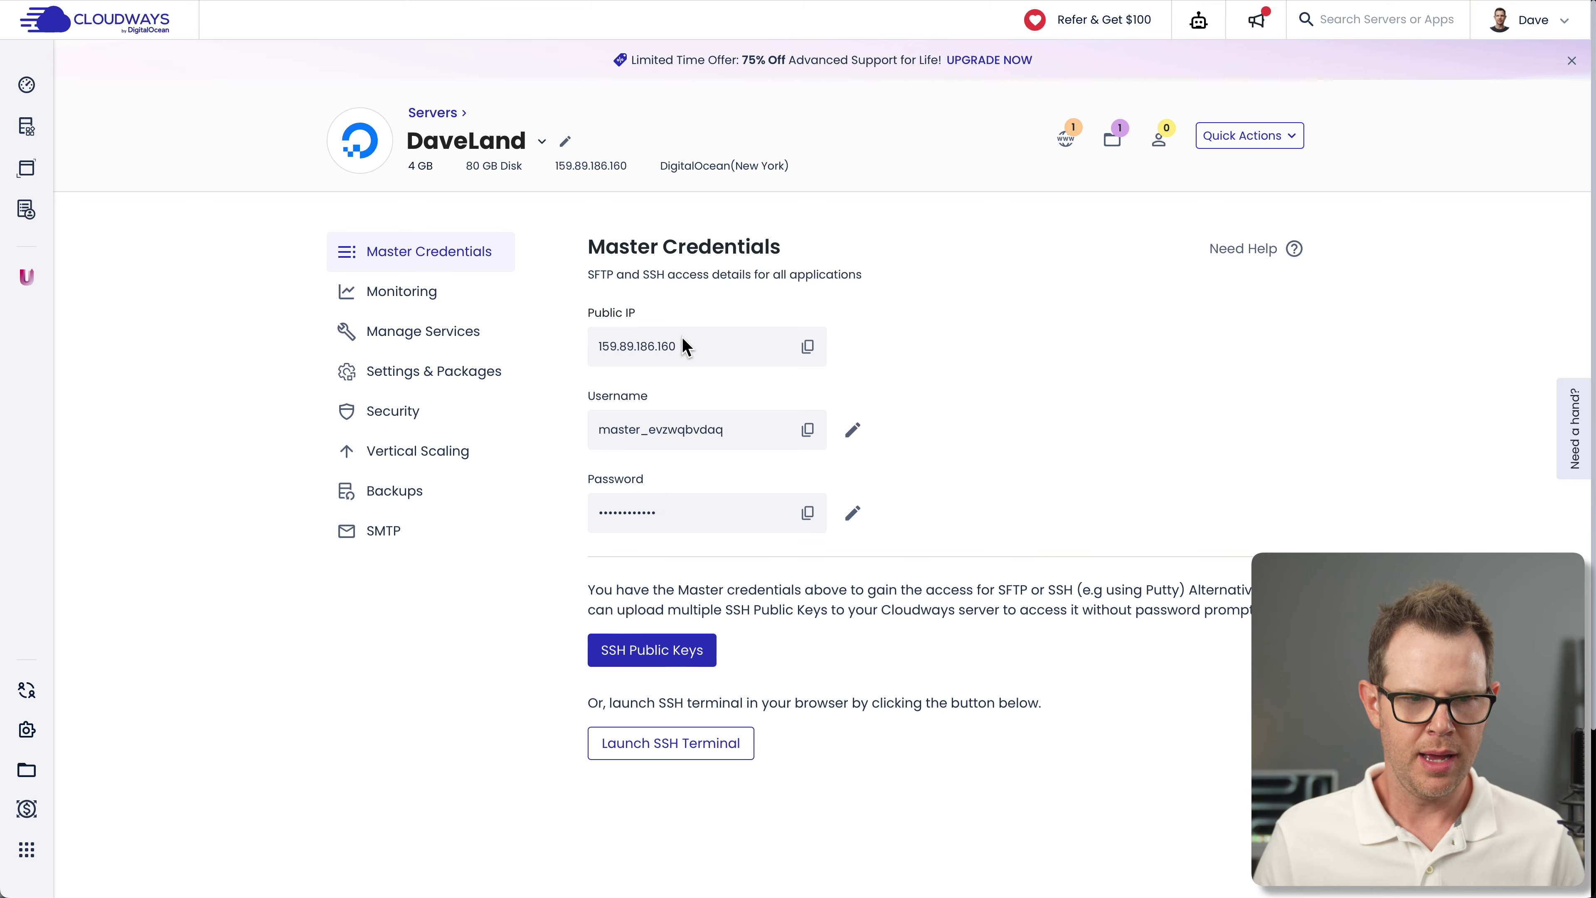
{"action": "left_click", "coordinate": [808, 350]}
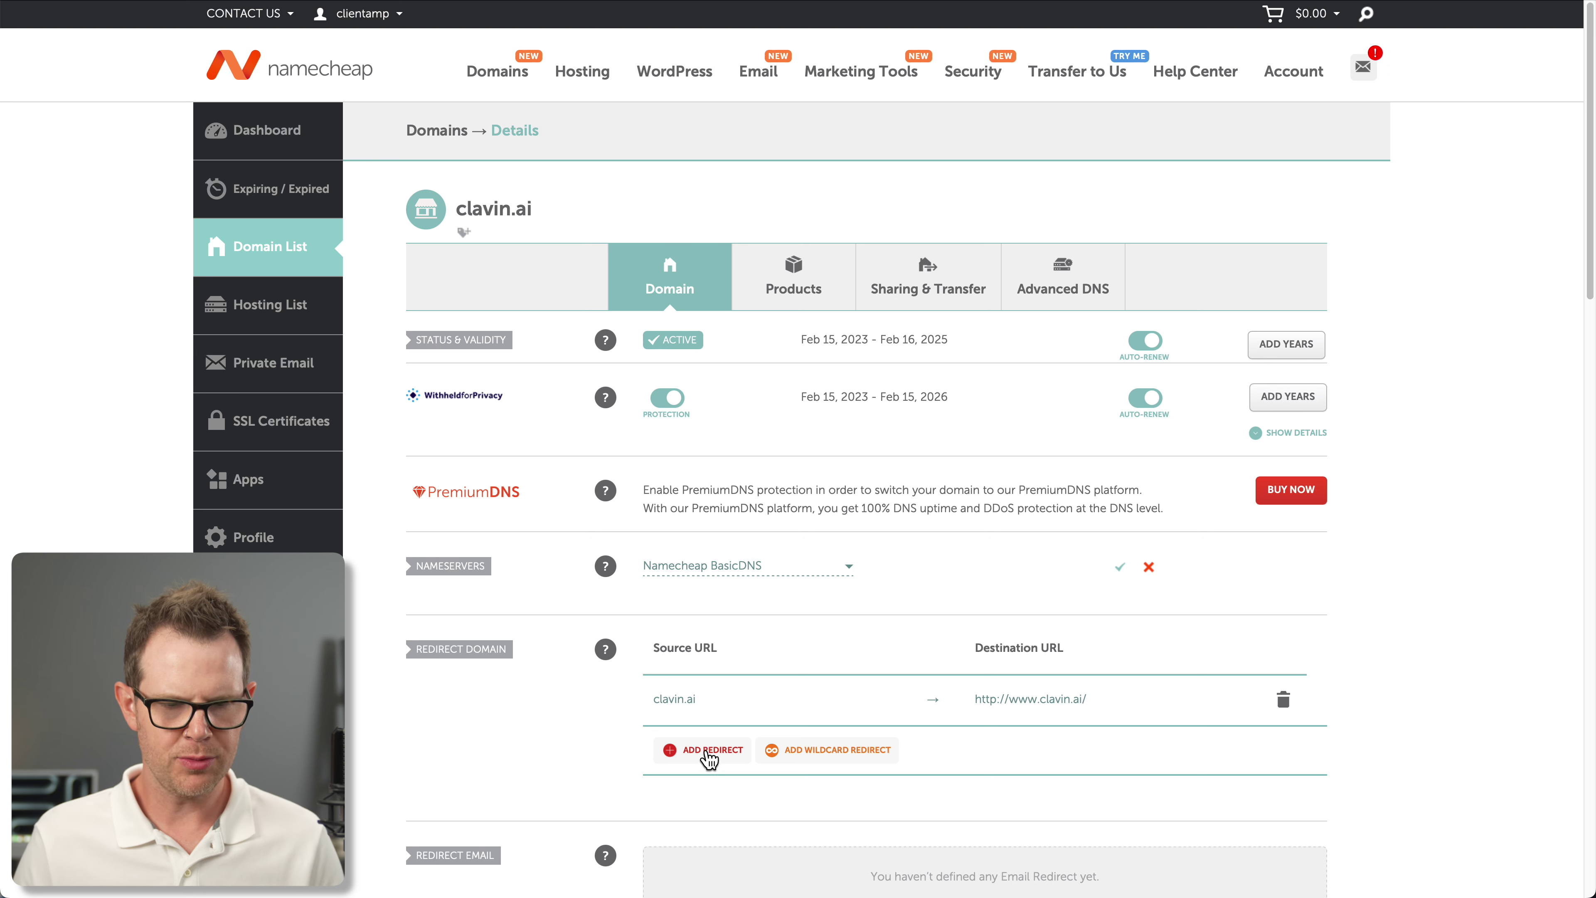
Add an A record with host @ pointing to 159.89.186.160 for clavin.ai
{"action": "left_click", "coordinate": [709, 751]}
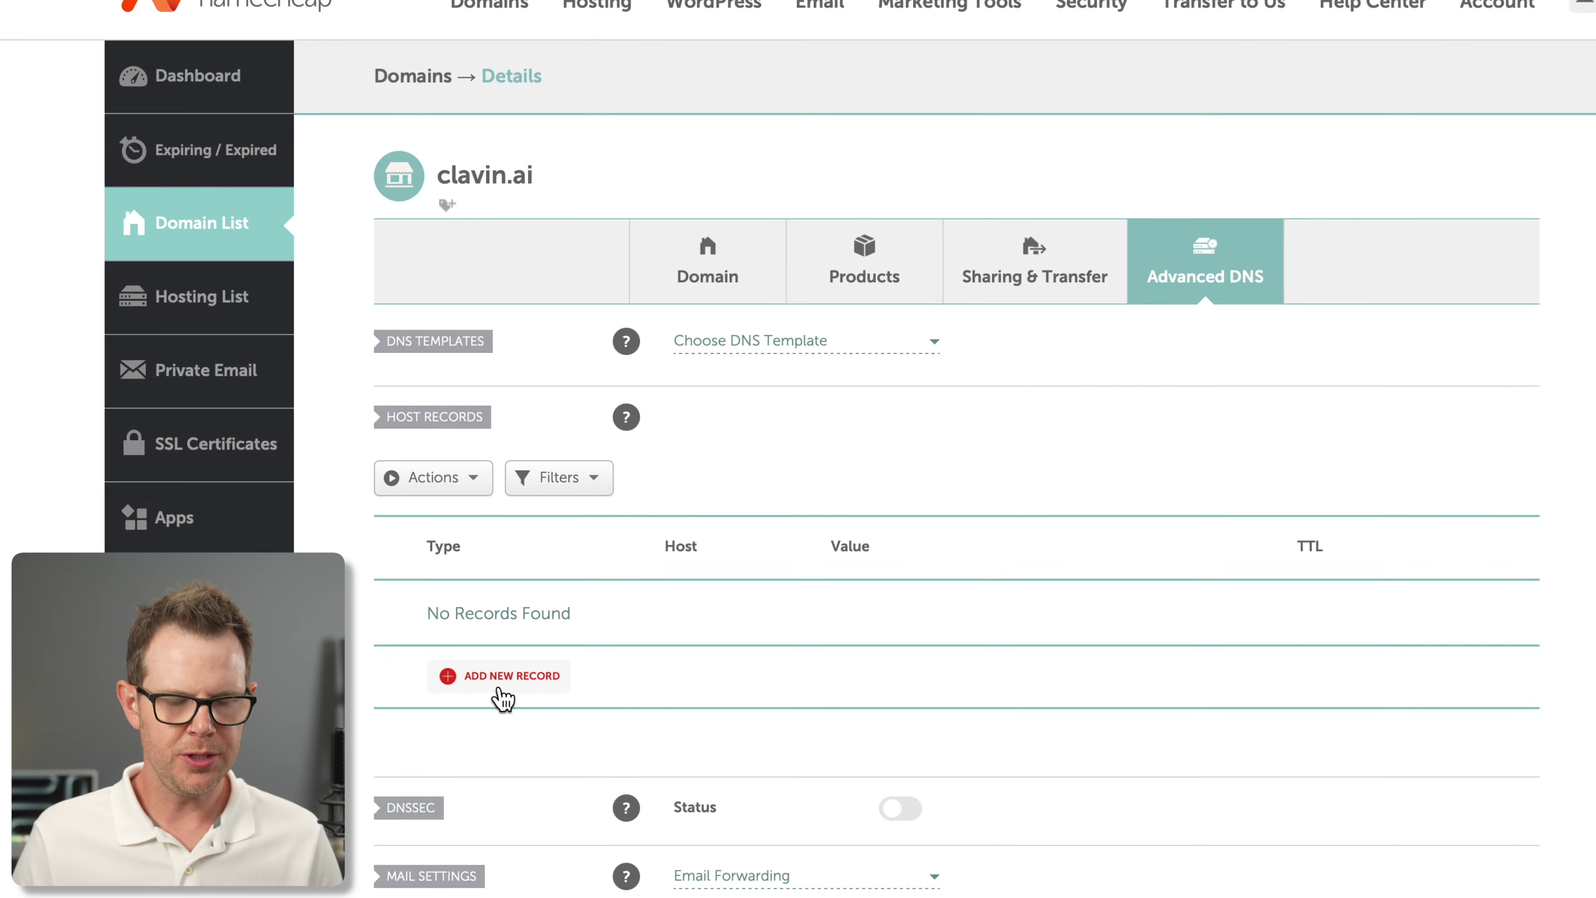
{"action": "left_click", "coordinate": [505, 605]}
{"action": "left_click", "coordinate": [527, 208]}
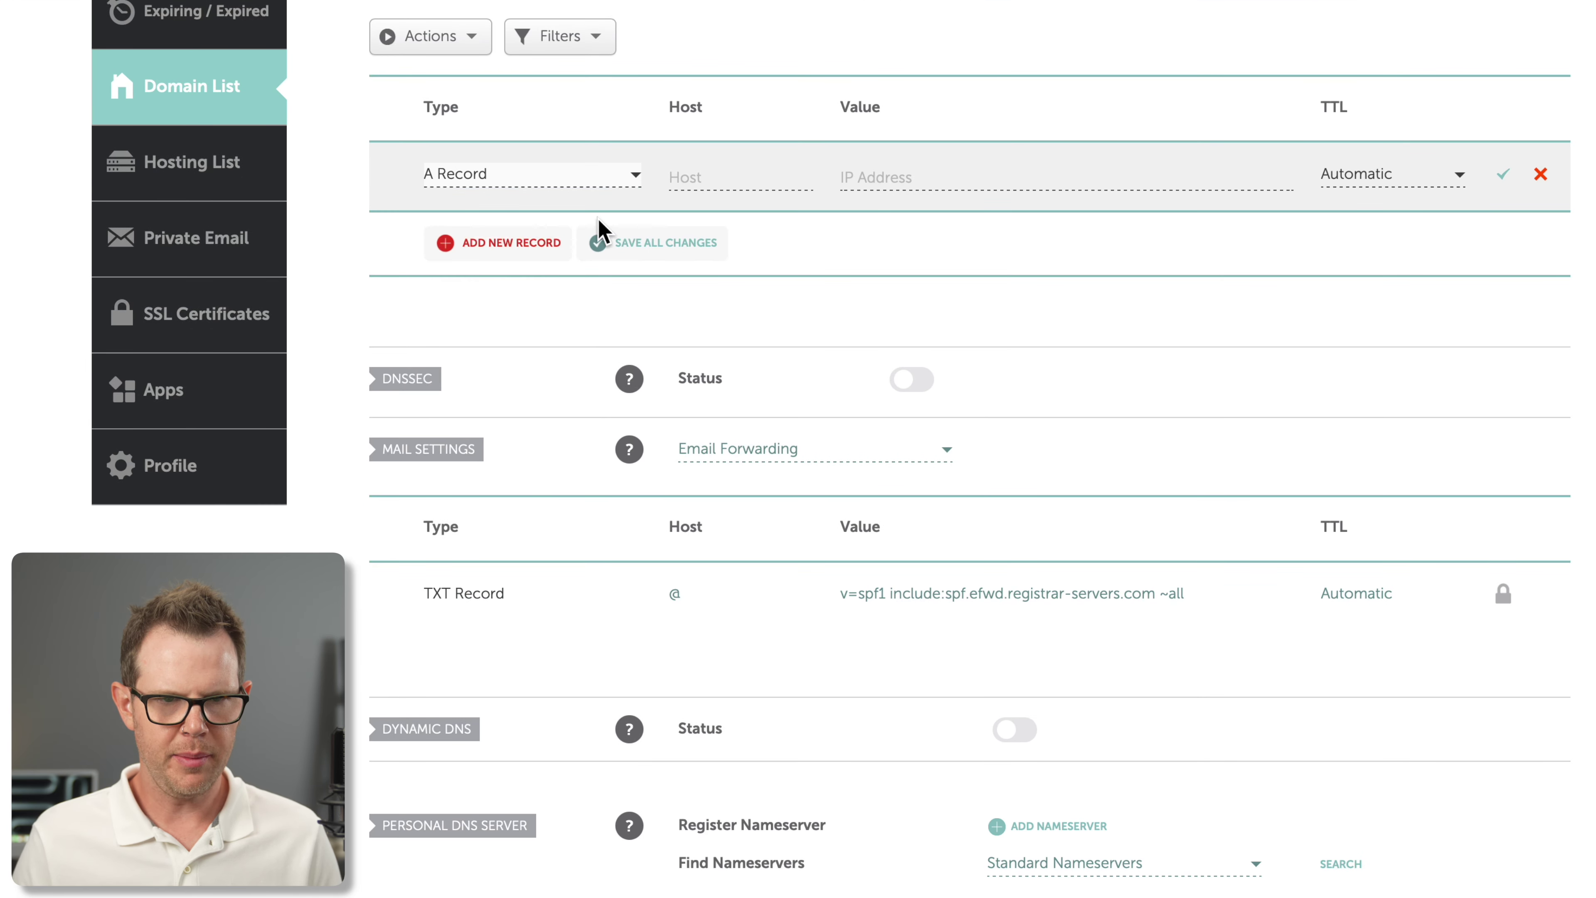
{"action": "left_click", "coordinate": [734, 173]}
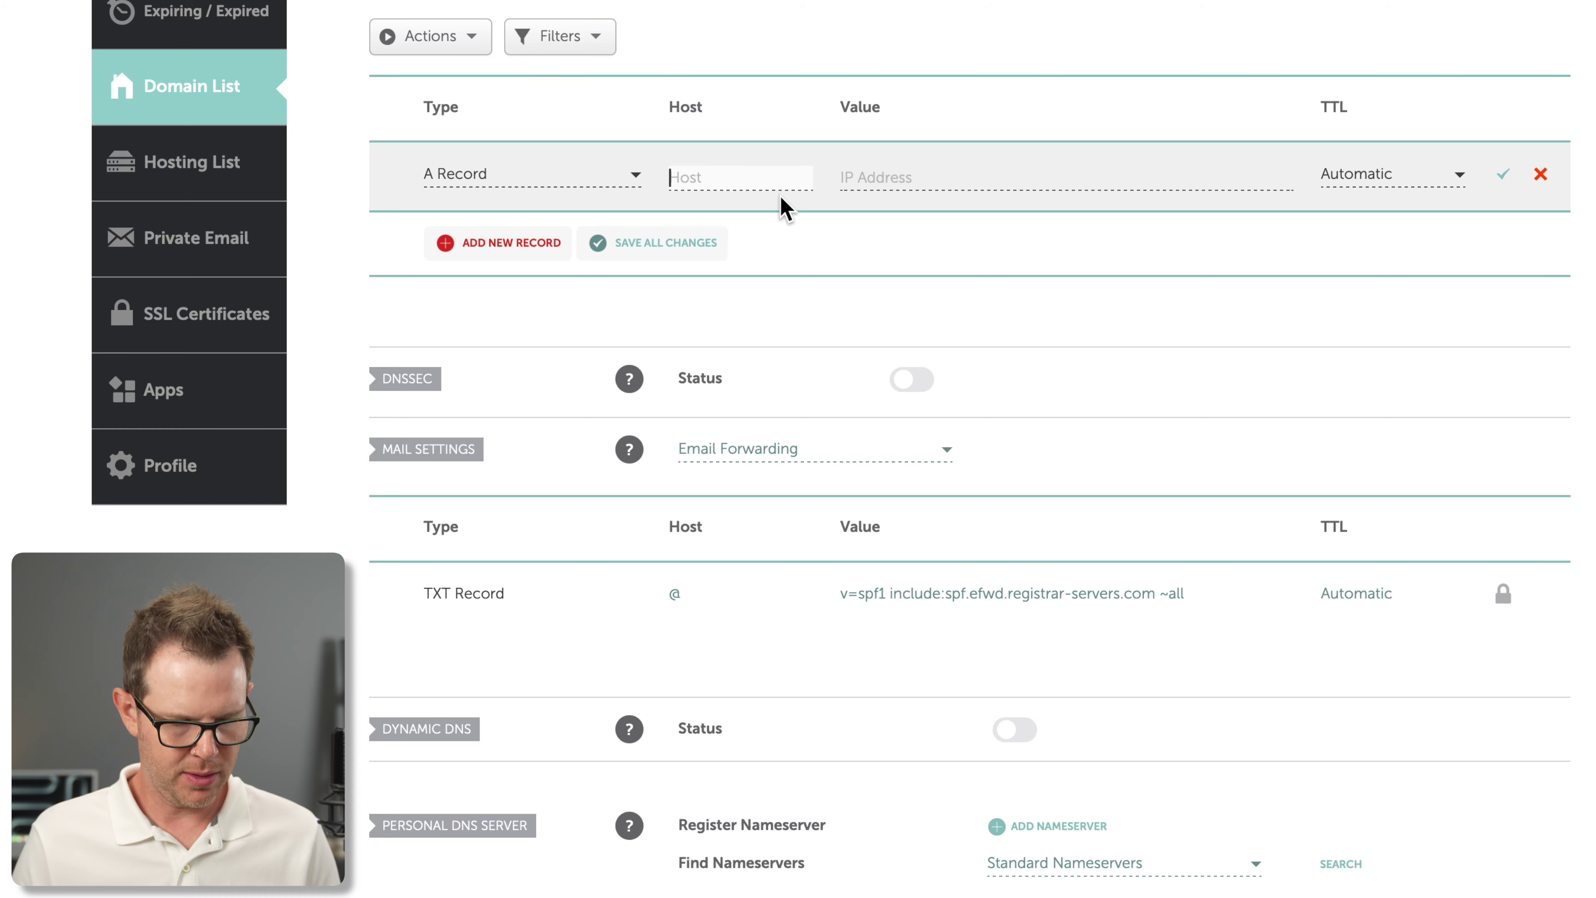
{"action": "type", "text": "@"}
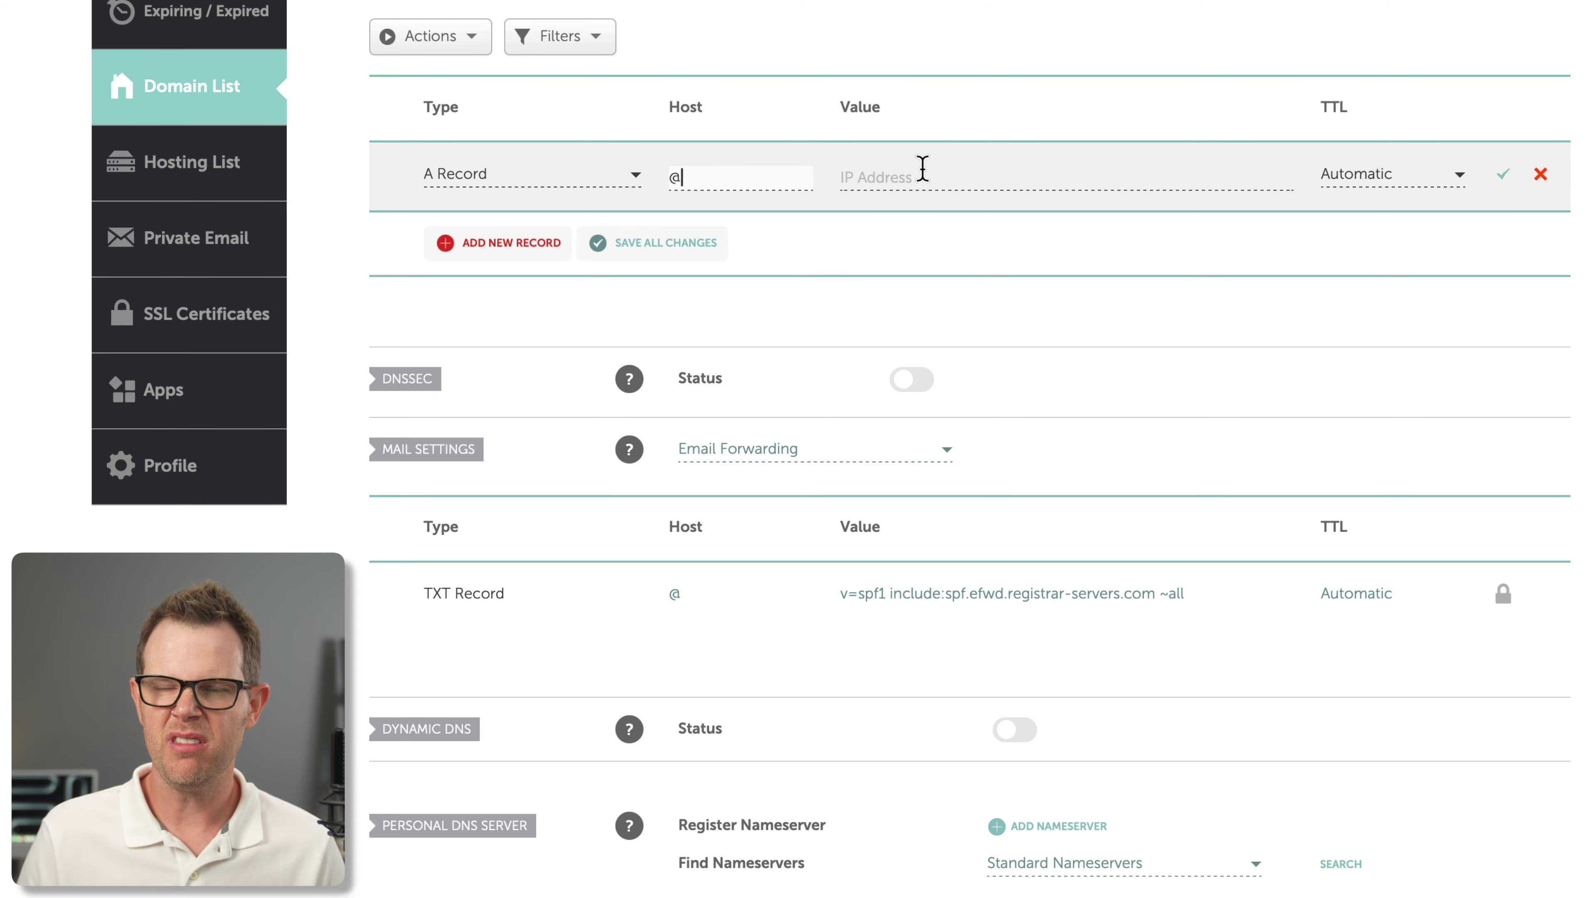
{"action": "left_click", "coordinate": [923, 168]}
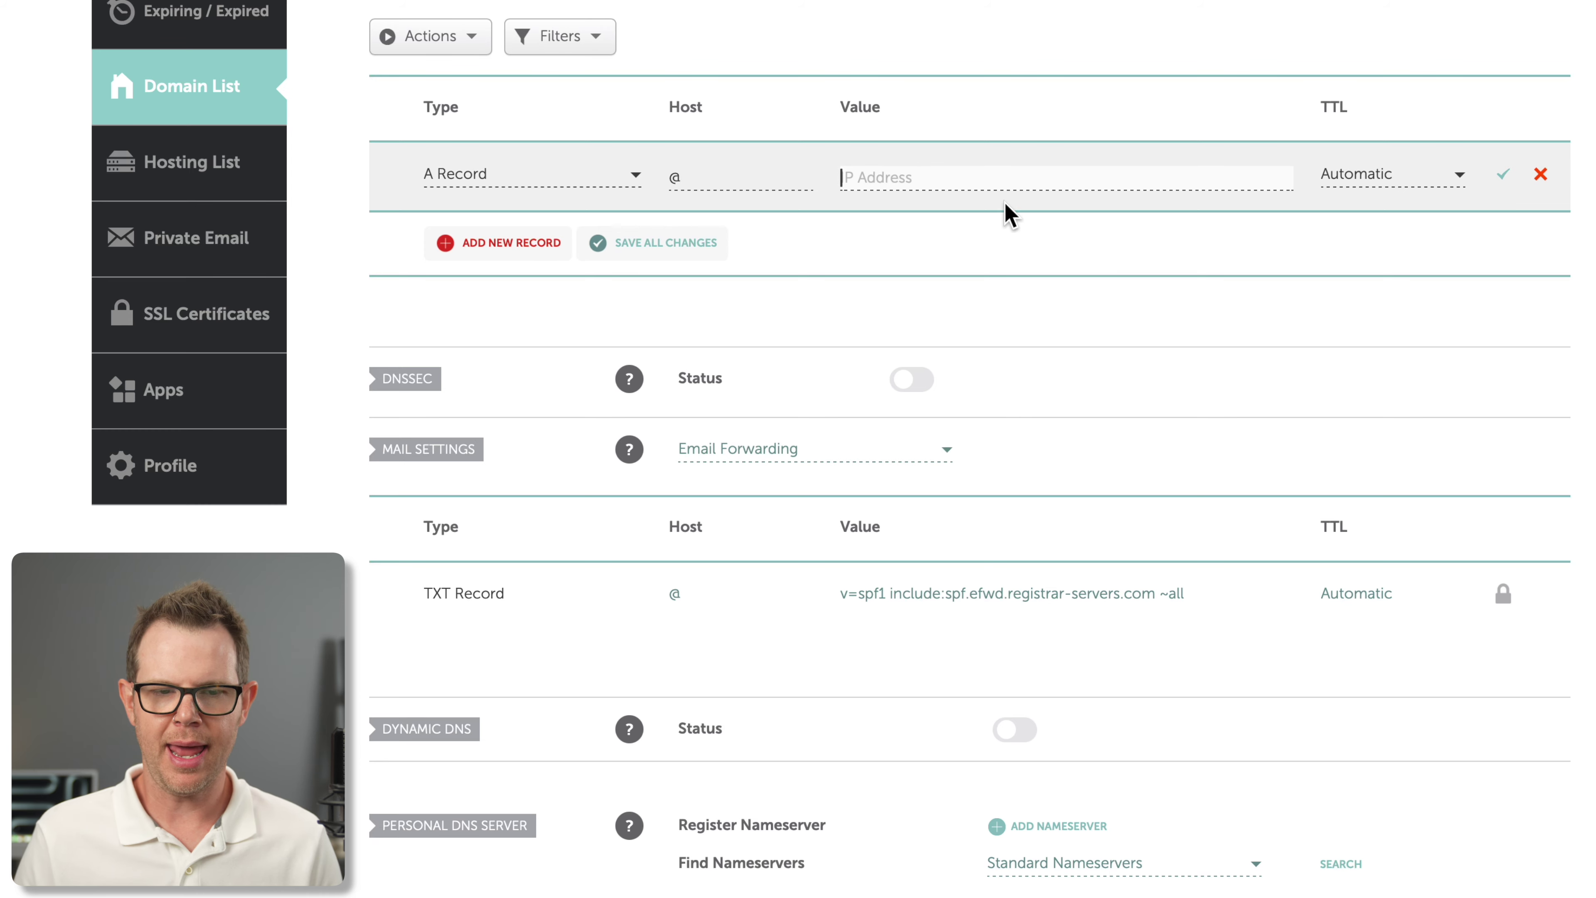
{"action": "key", "text": "ctrl+v"}
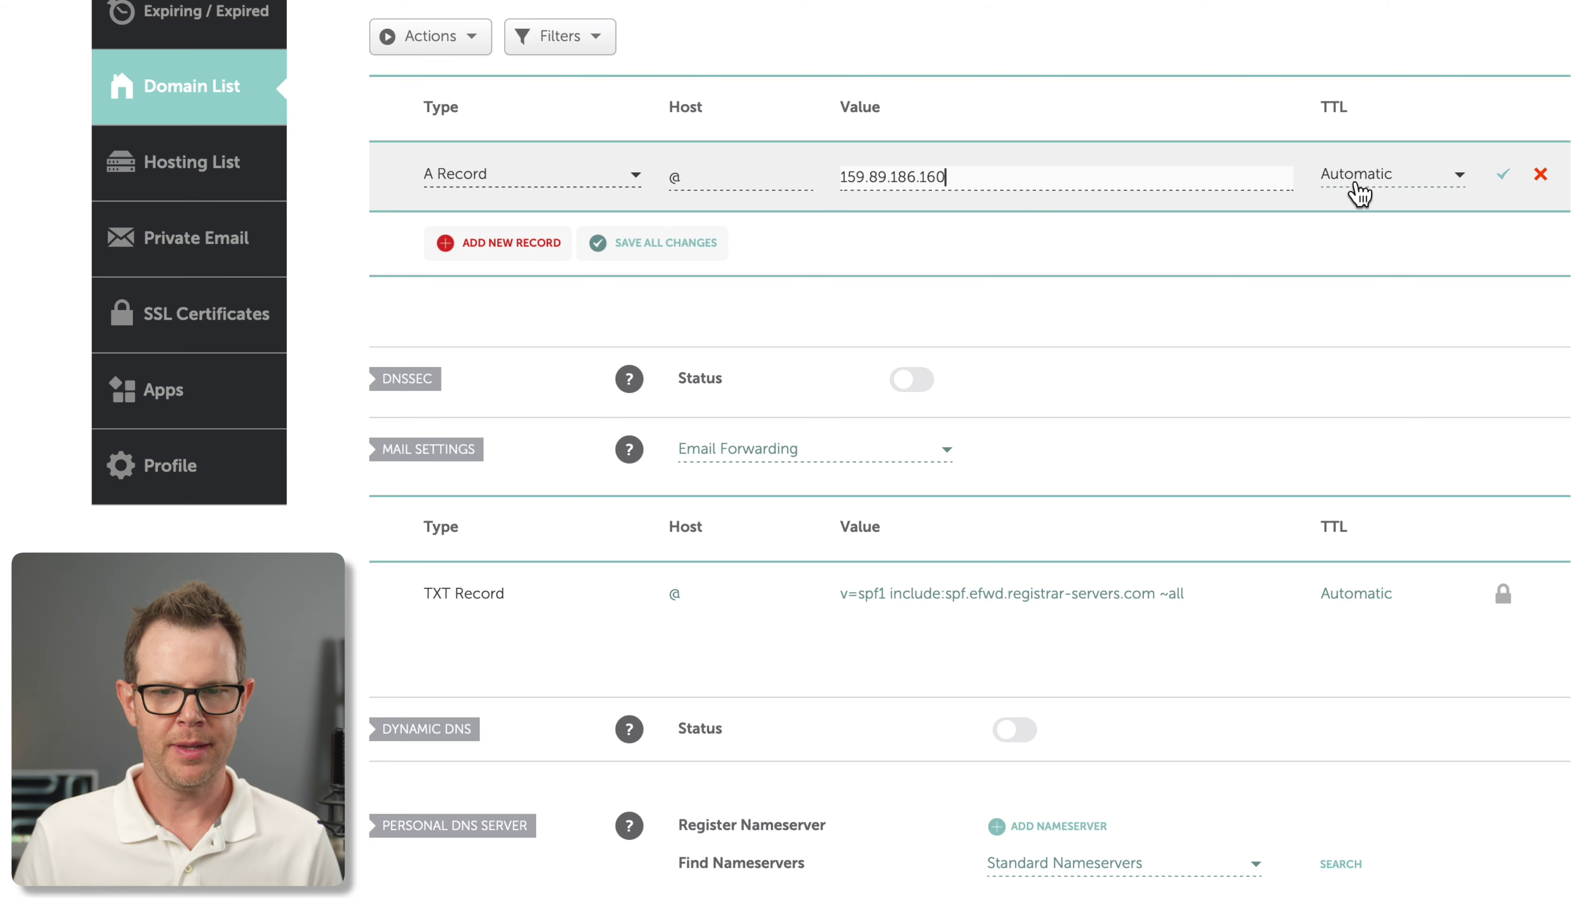
{"action": "left_click", "coordinate": [1501, 176]}
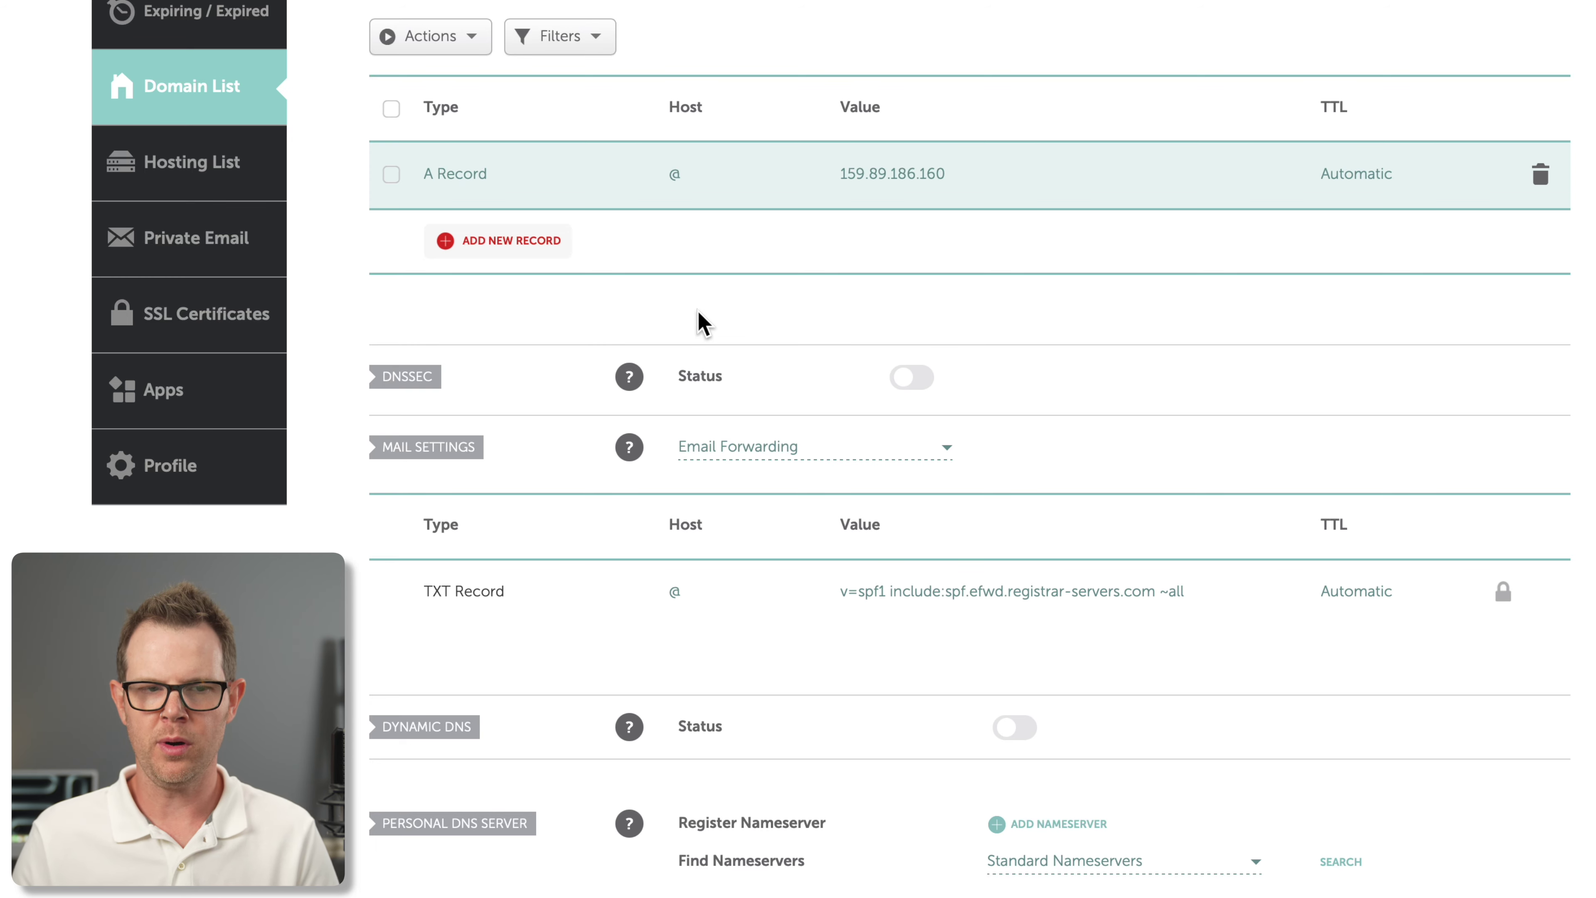
Add and save a Namecheap CNAME record with host www targeting clavin.ai
{"action": "left_click", "coordinate": [520, 248]}
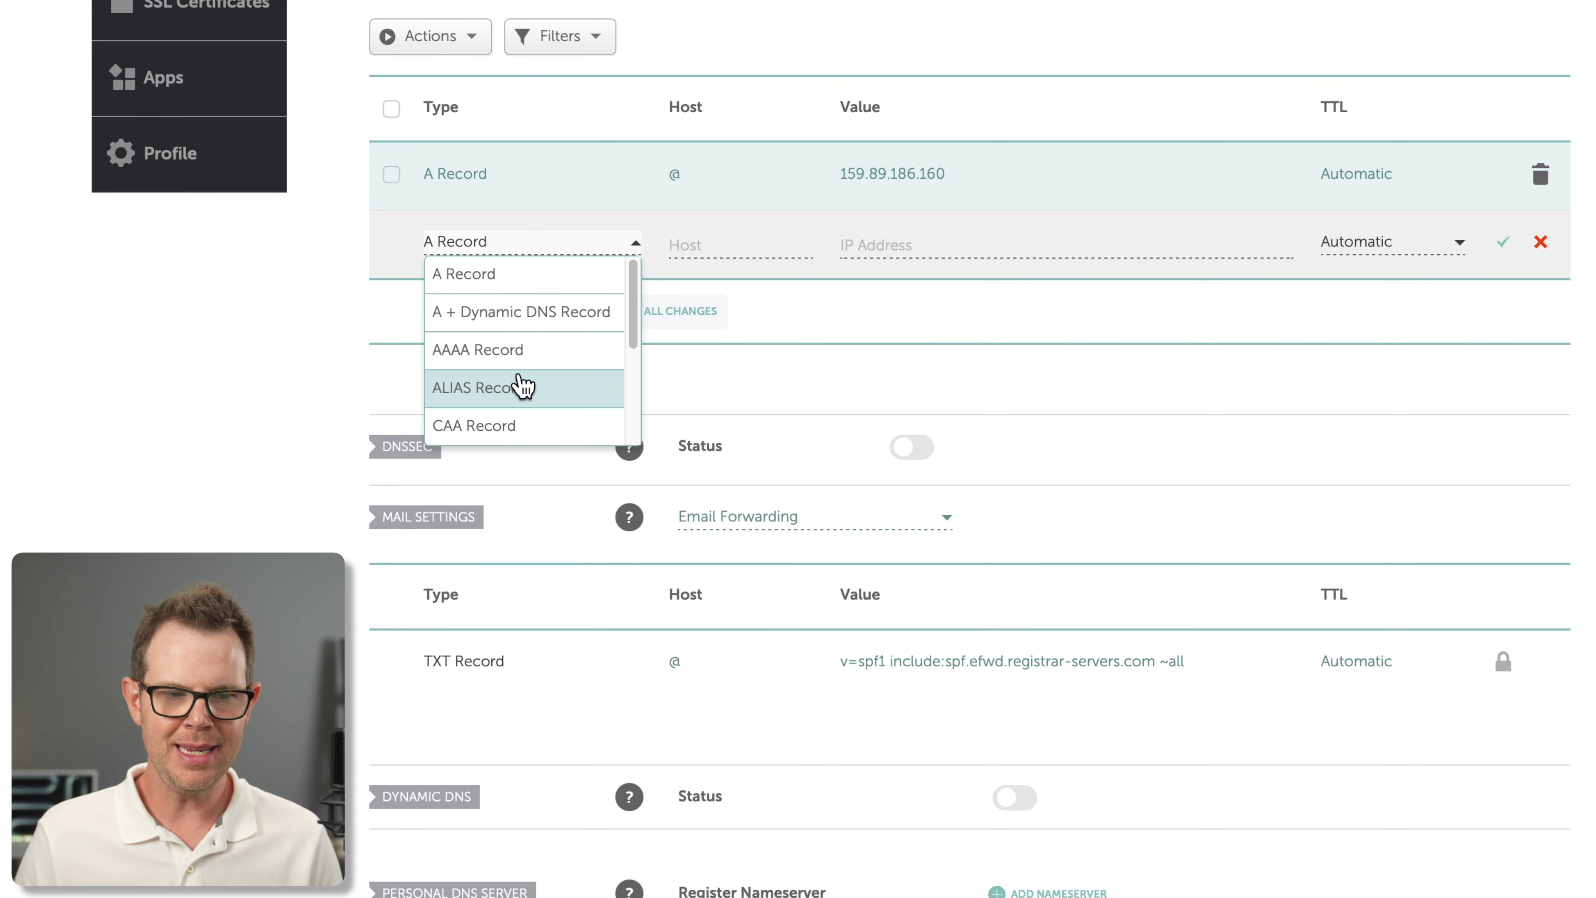
{"action": "scroll", "coordinate": [521, 385], "scroll_direction": "down", "scroll_amount": 3}
{"action": "scroll", "coordinate": [519, 344], "scroll_direction": "up", "scroll_amount": 1}
{"action": "left_click", "coordinate": [520, 344]}
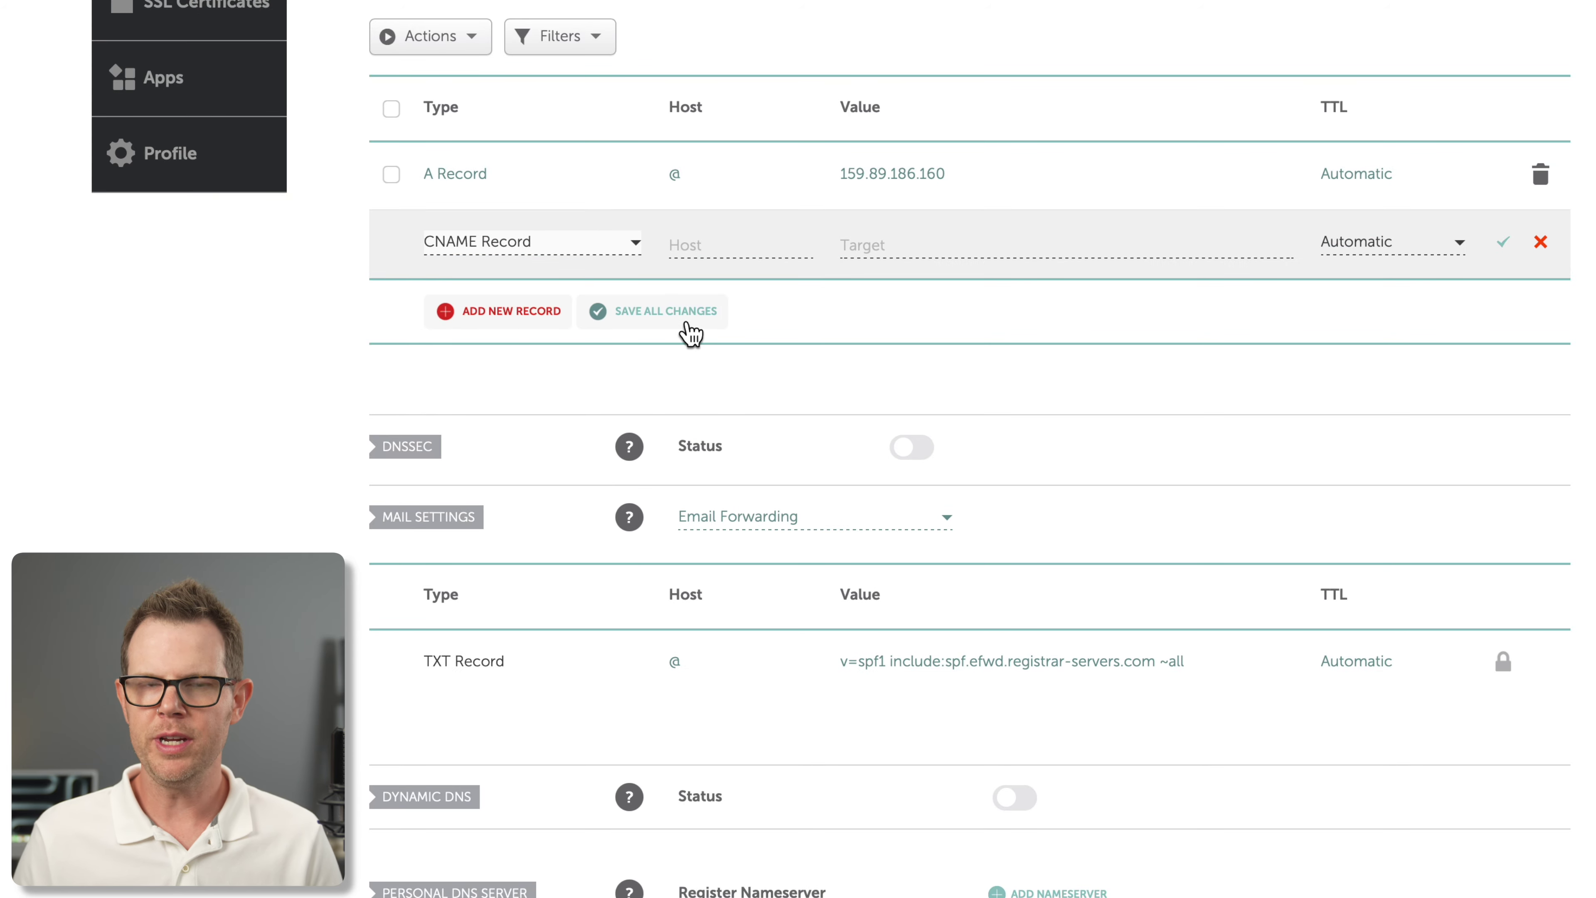
{"action": "left_click", "coordinate": [691, 241]}
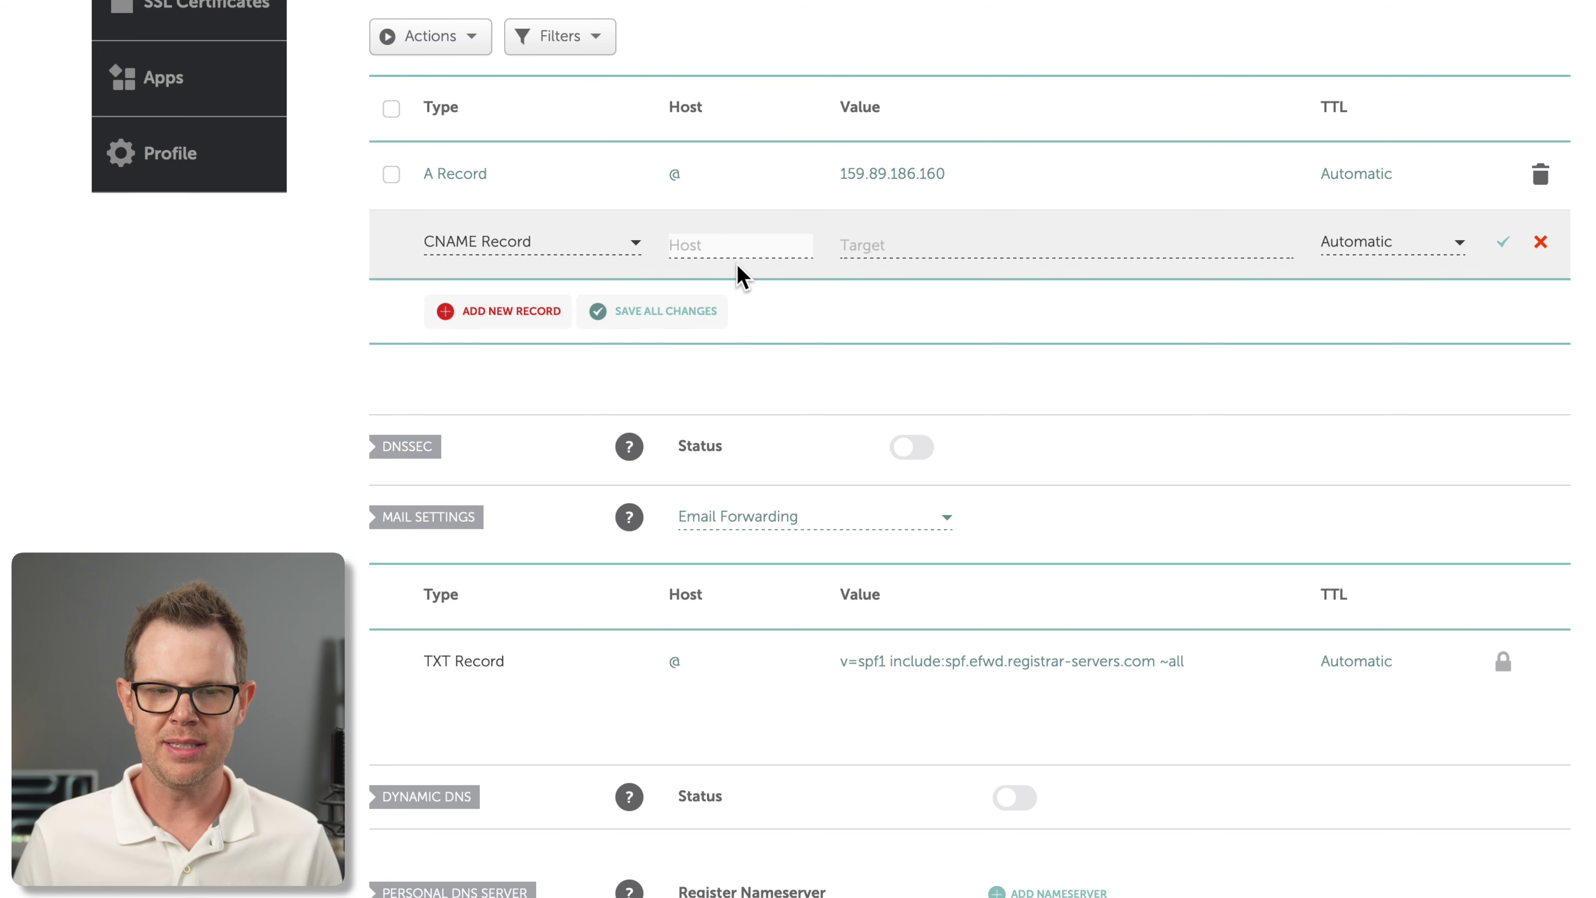
{"action": "type", "text": "www"}
{"action": "left_click", "coordinate": [864, 254]}
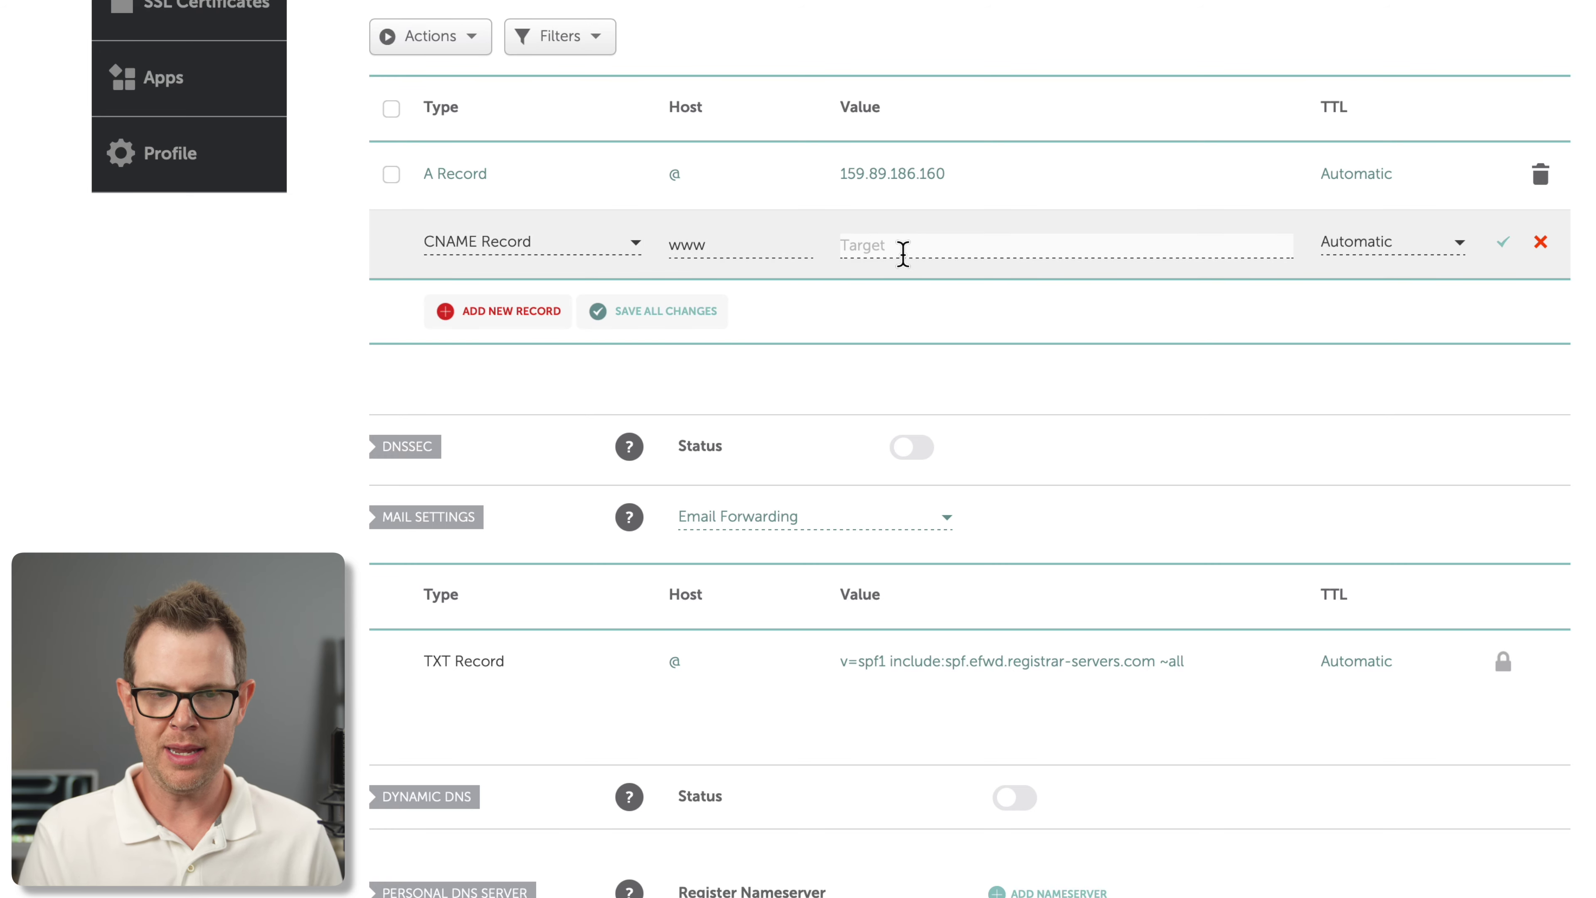
{"action": "type", "text": "clavin.ai"}
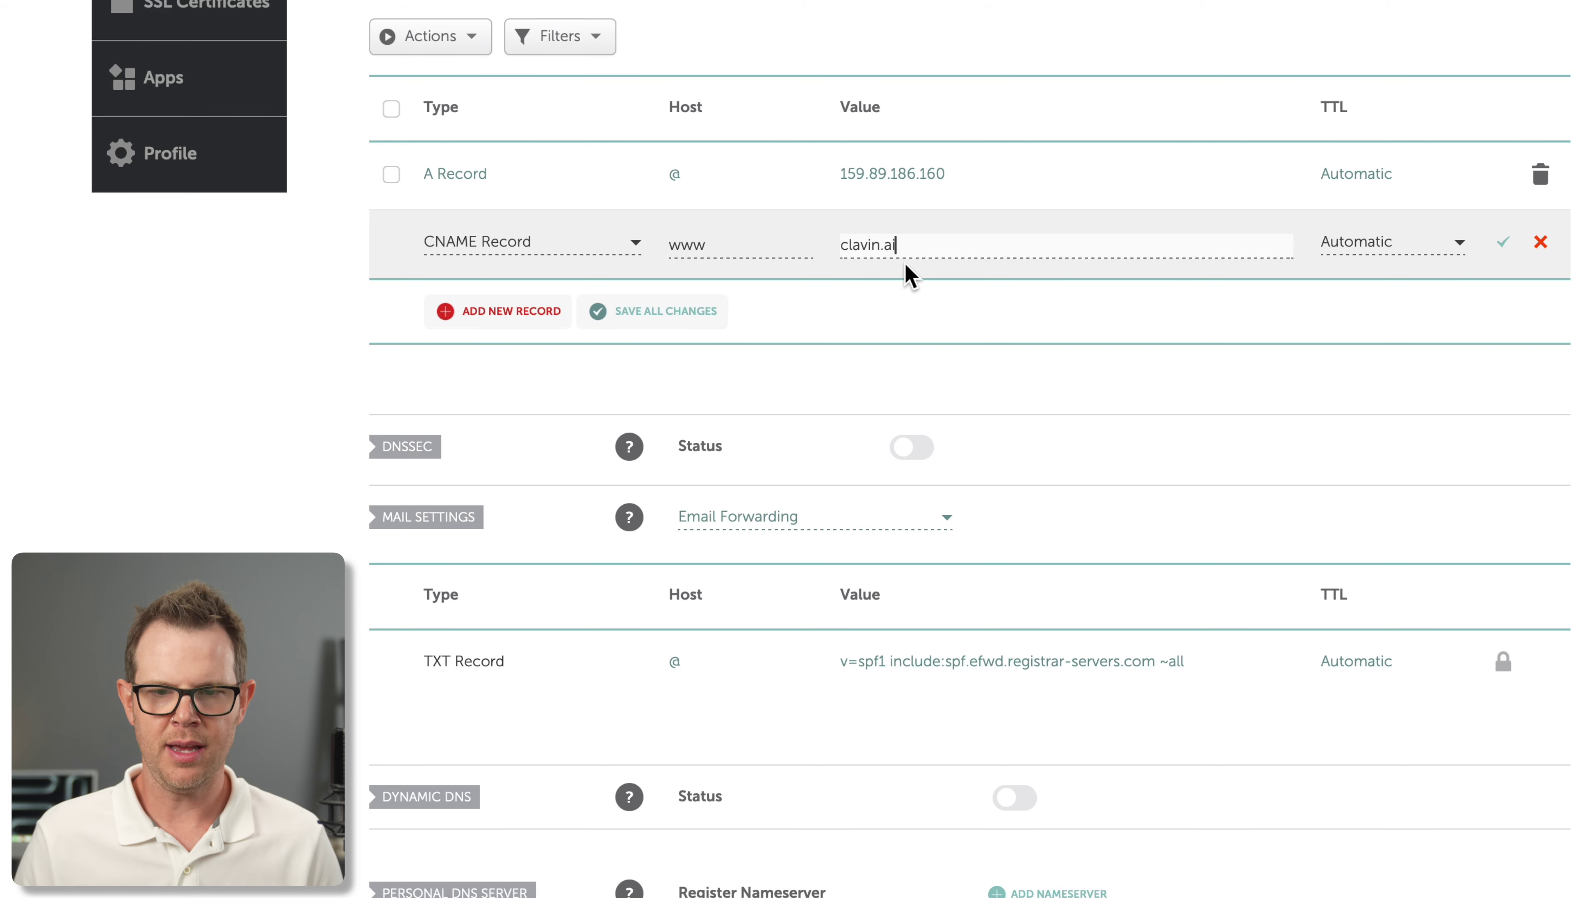
{"action": "left_click", "coordinate": [1506, 243]}
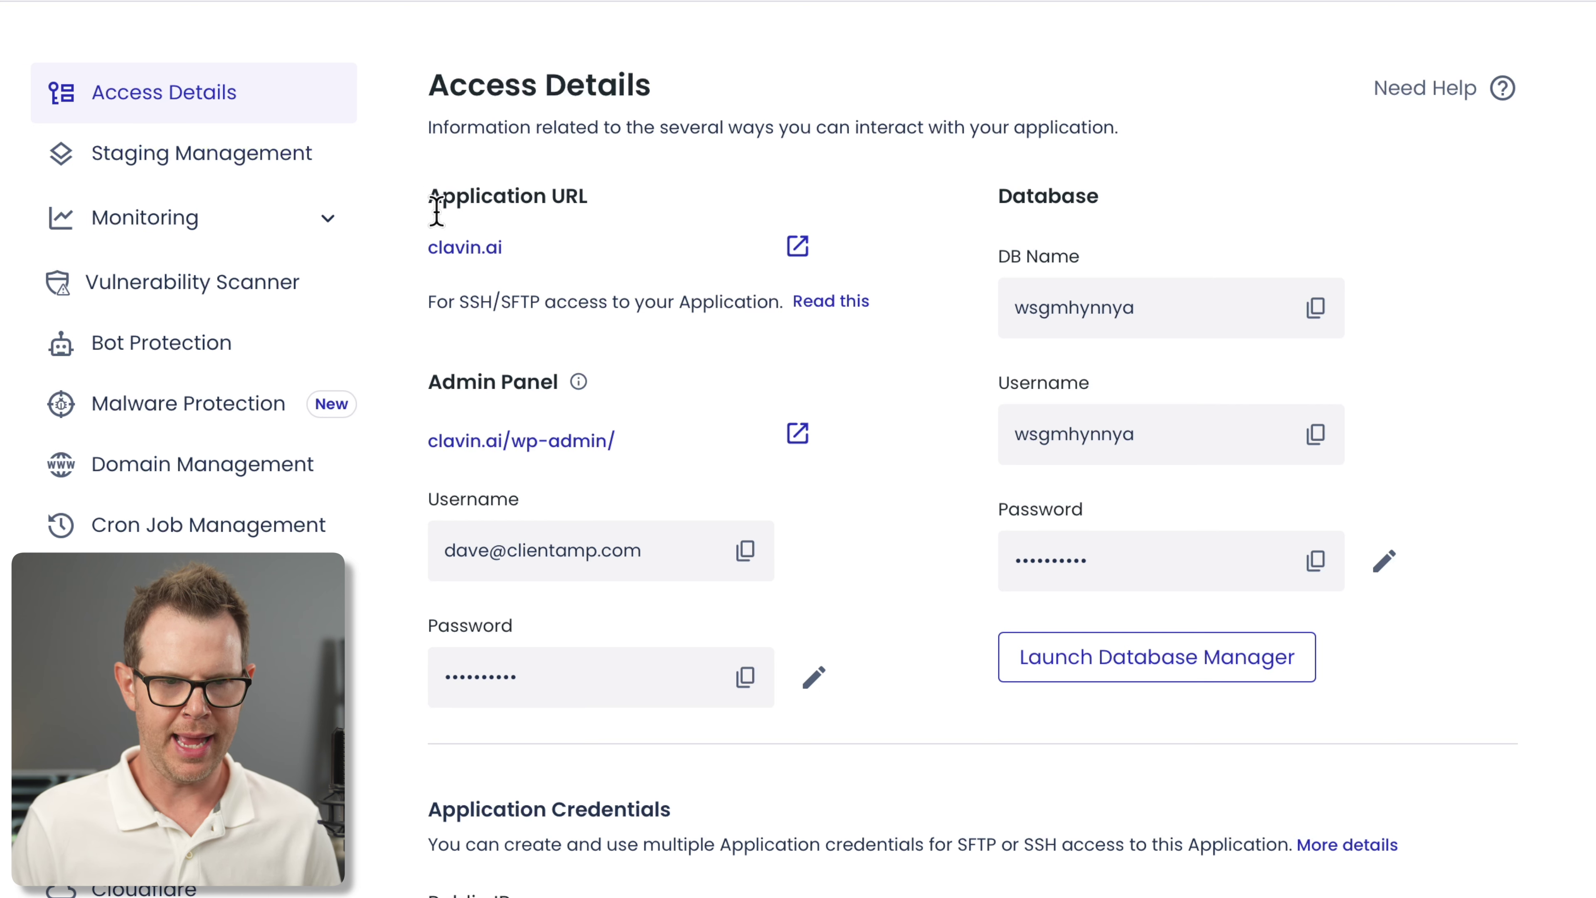
Open the live clavin.ai site from the Application URL in a new tab
{"action": "left_click", "coordinate": [798, 246]}
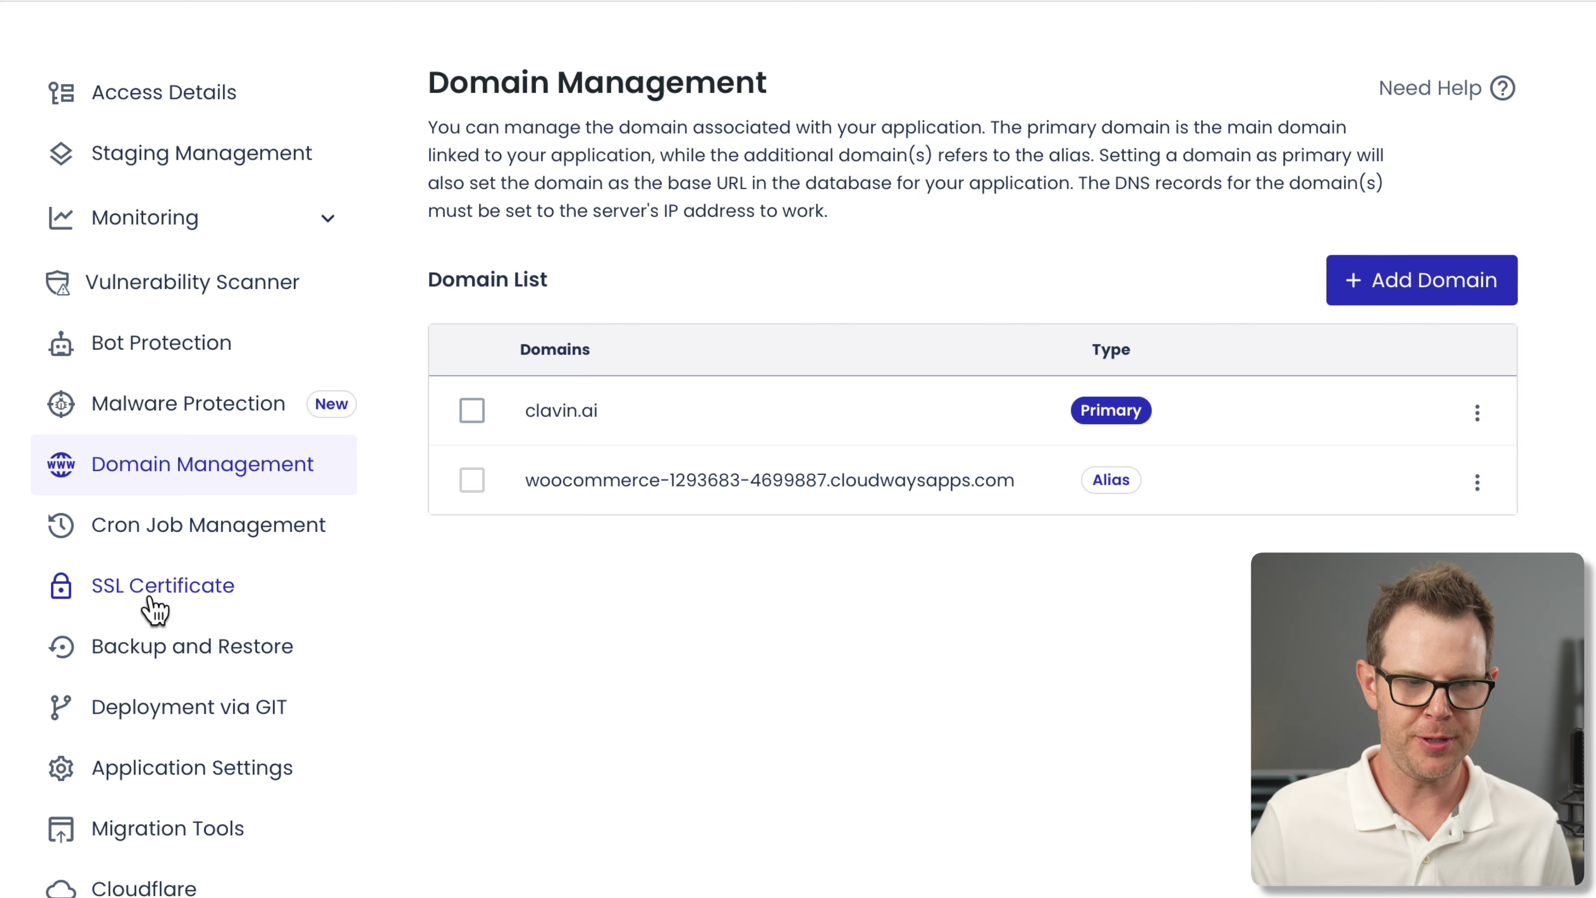
Install a free Let's Encrypt certificate for clavin.ai, entering the contact e-mail address
{"action": "left_click", "coordinate": [153, 604]}
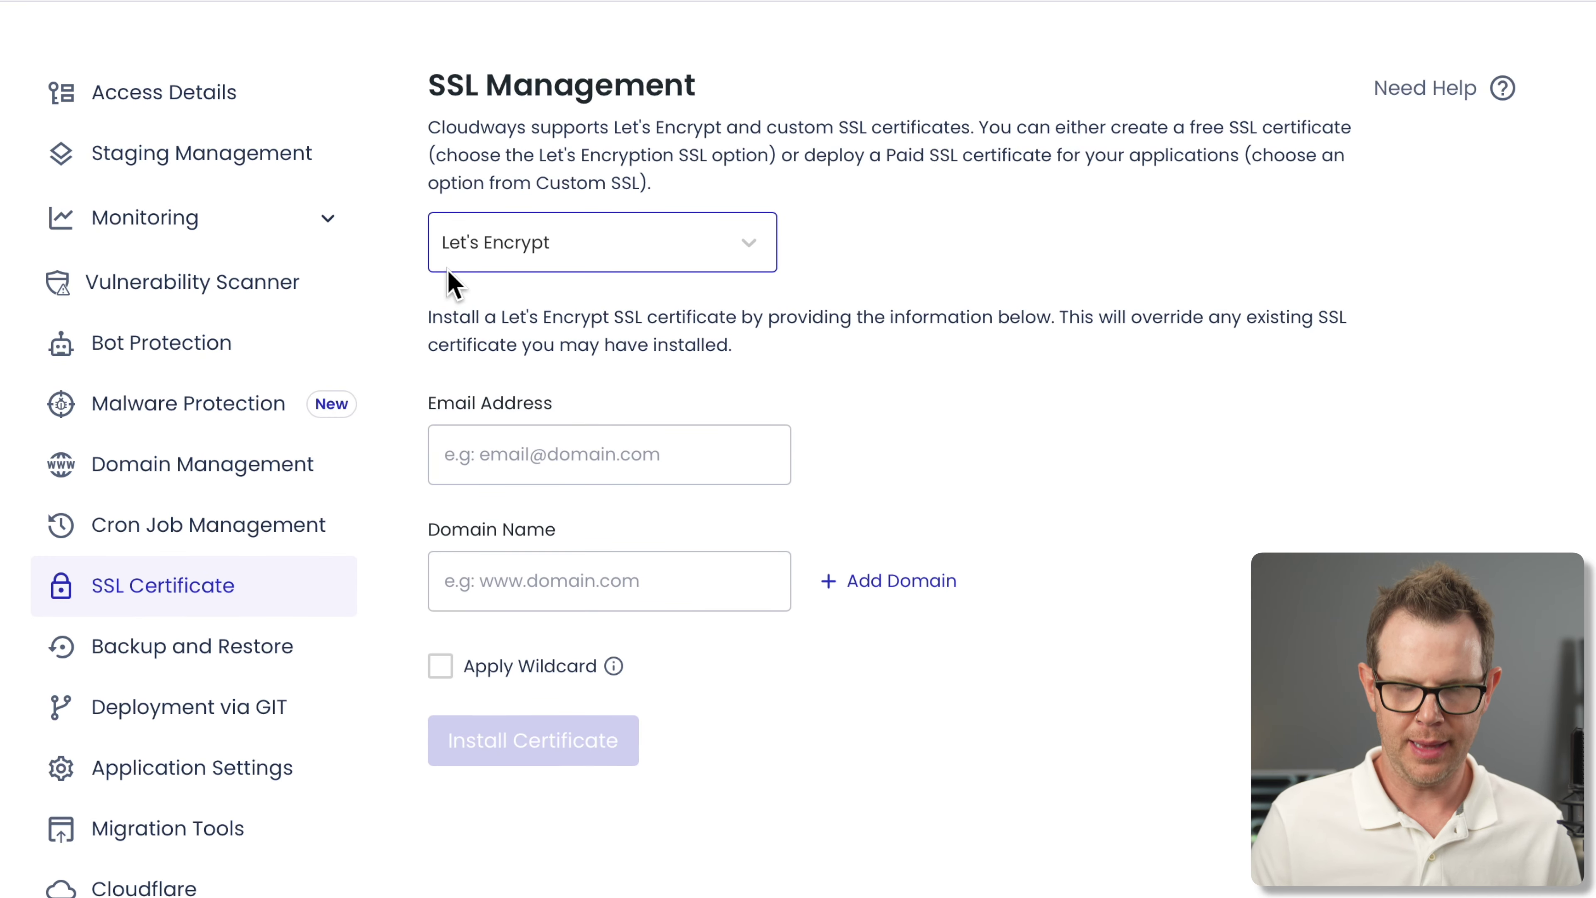
{"action": "left_click", "coordinate": [599, 255]}
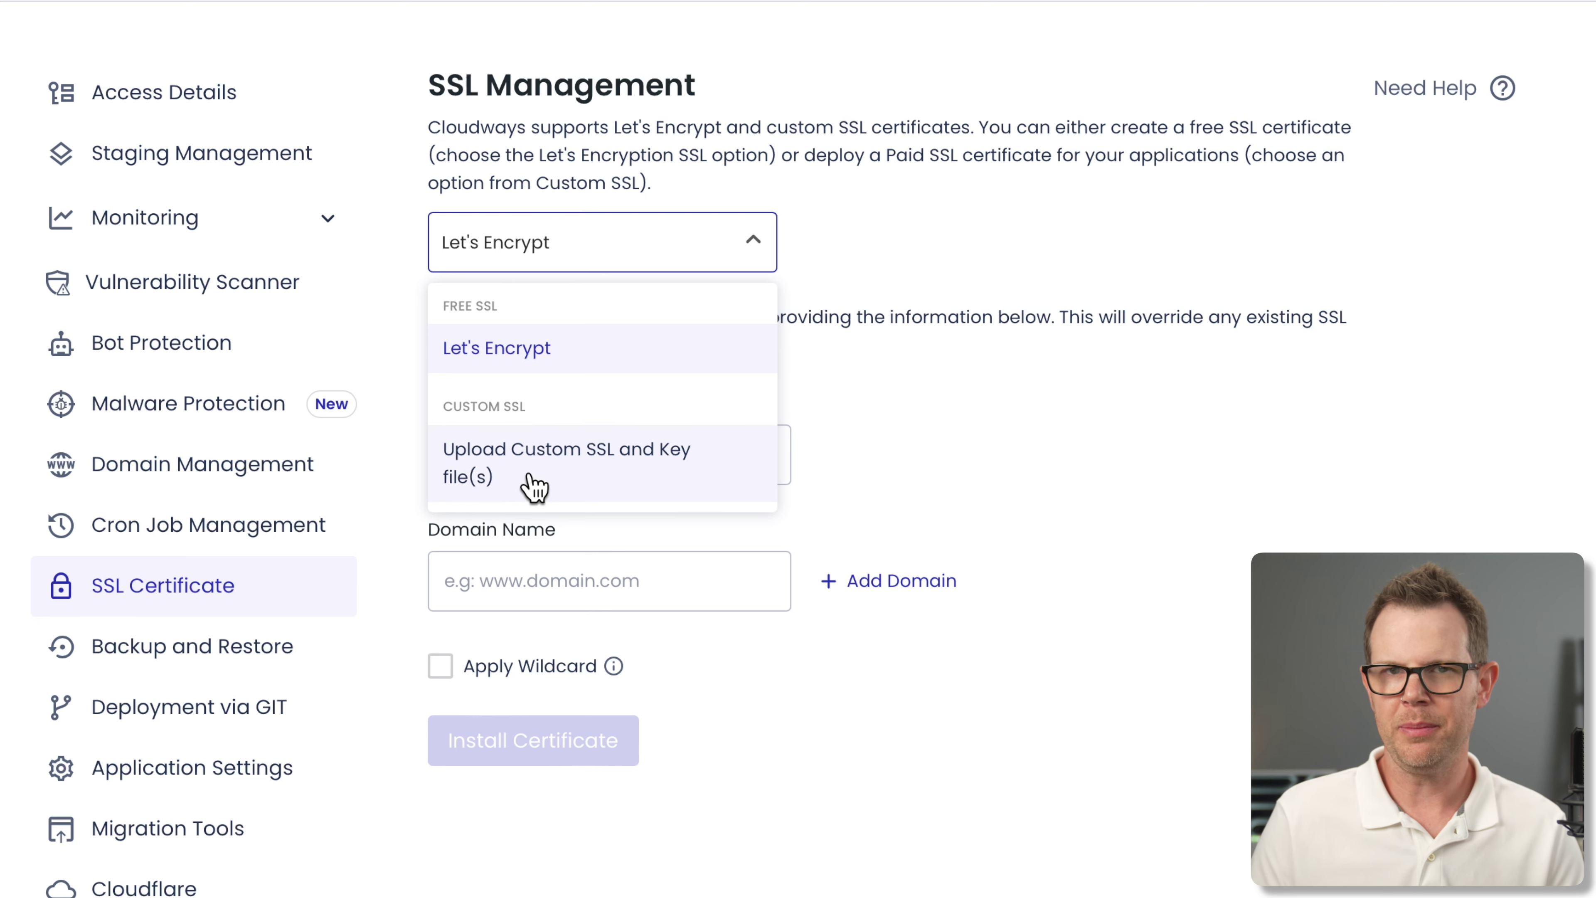
{"action": "left_click", "coordinate": [901, 374]}
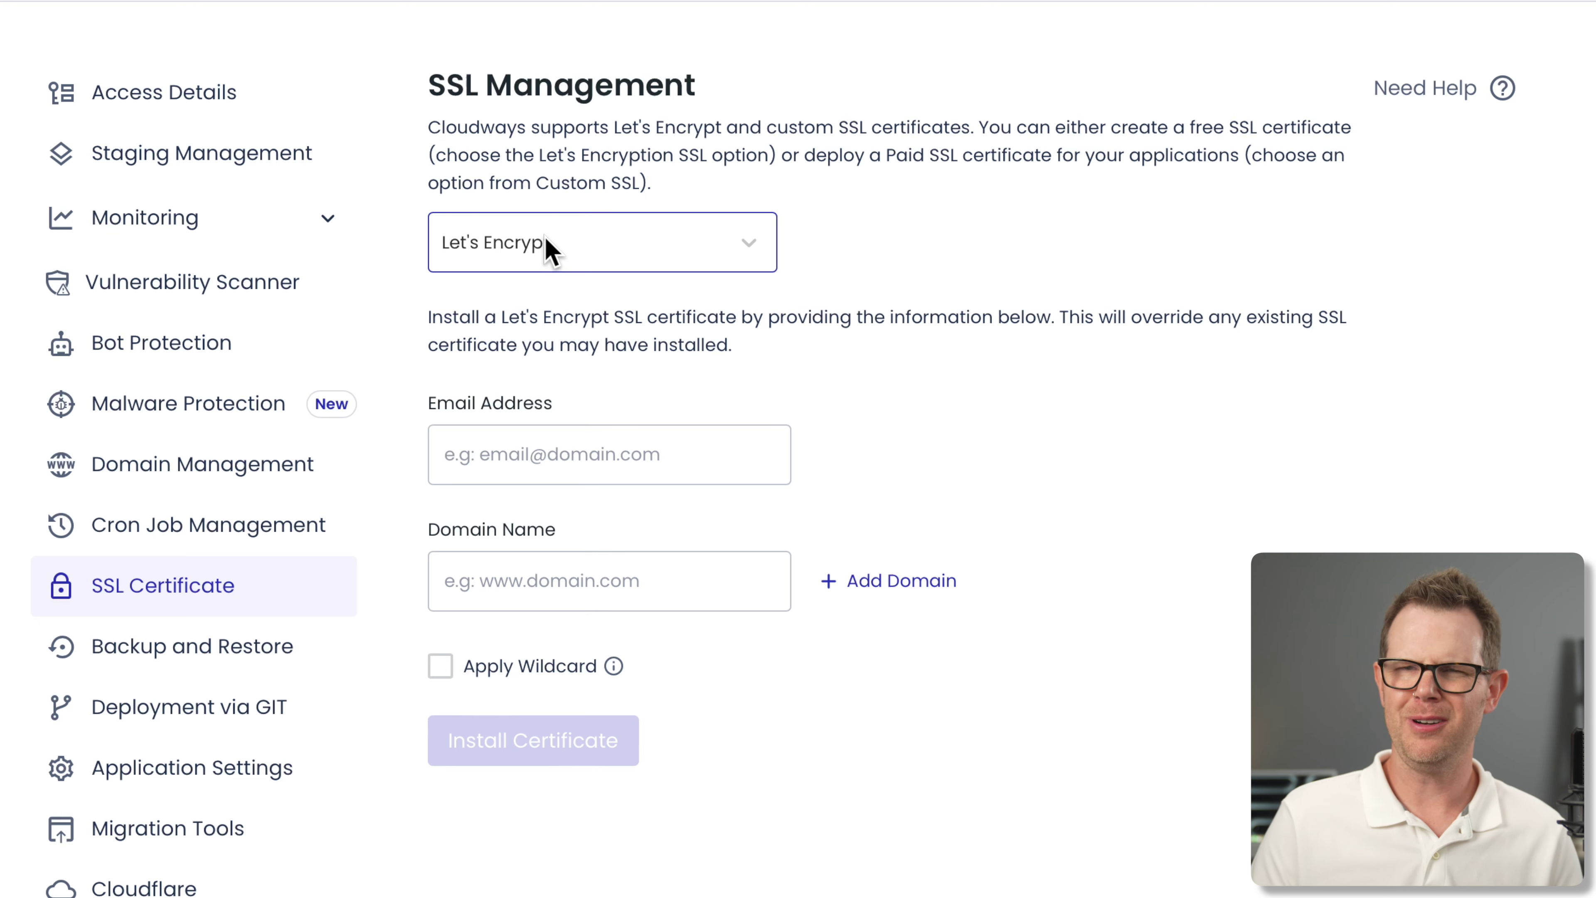
{"action": "left_click", "coordinate": [629, 455]}
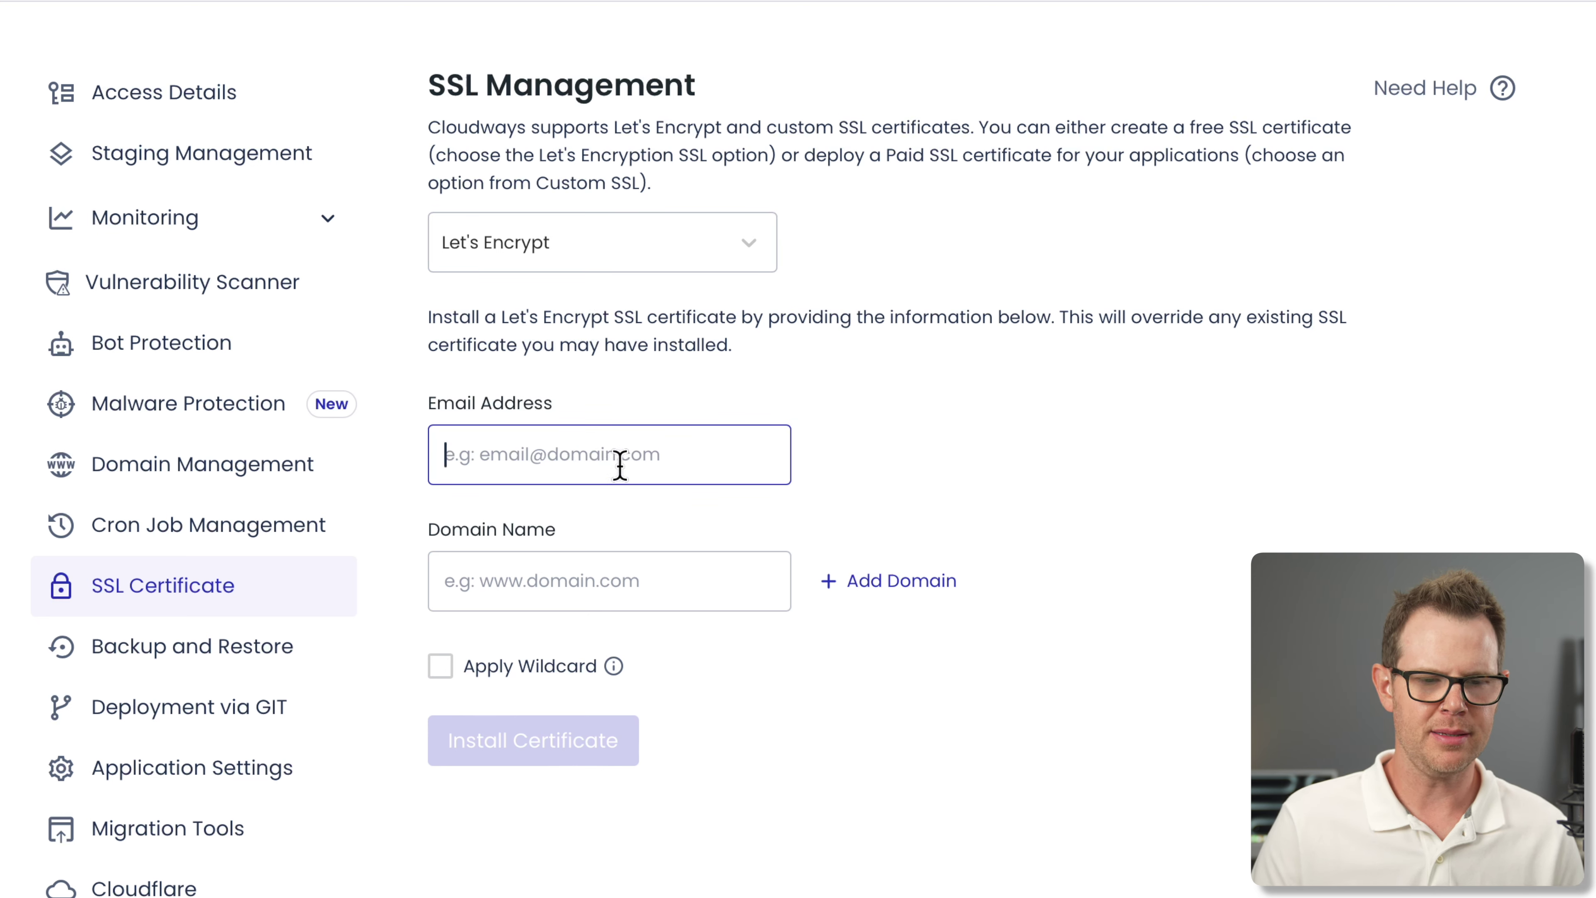
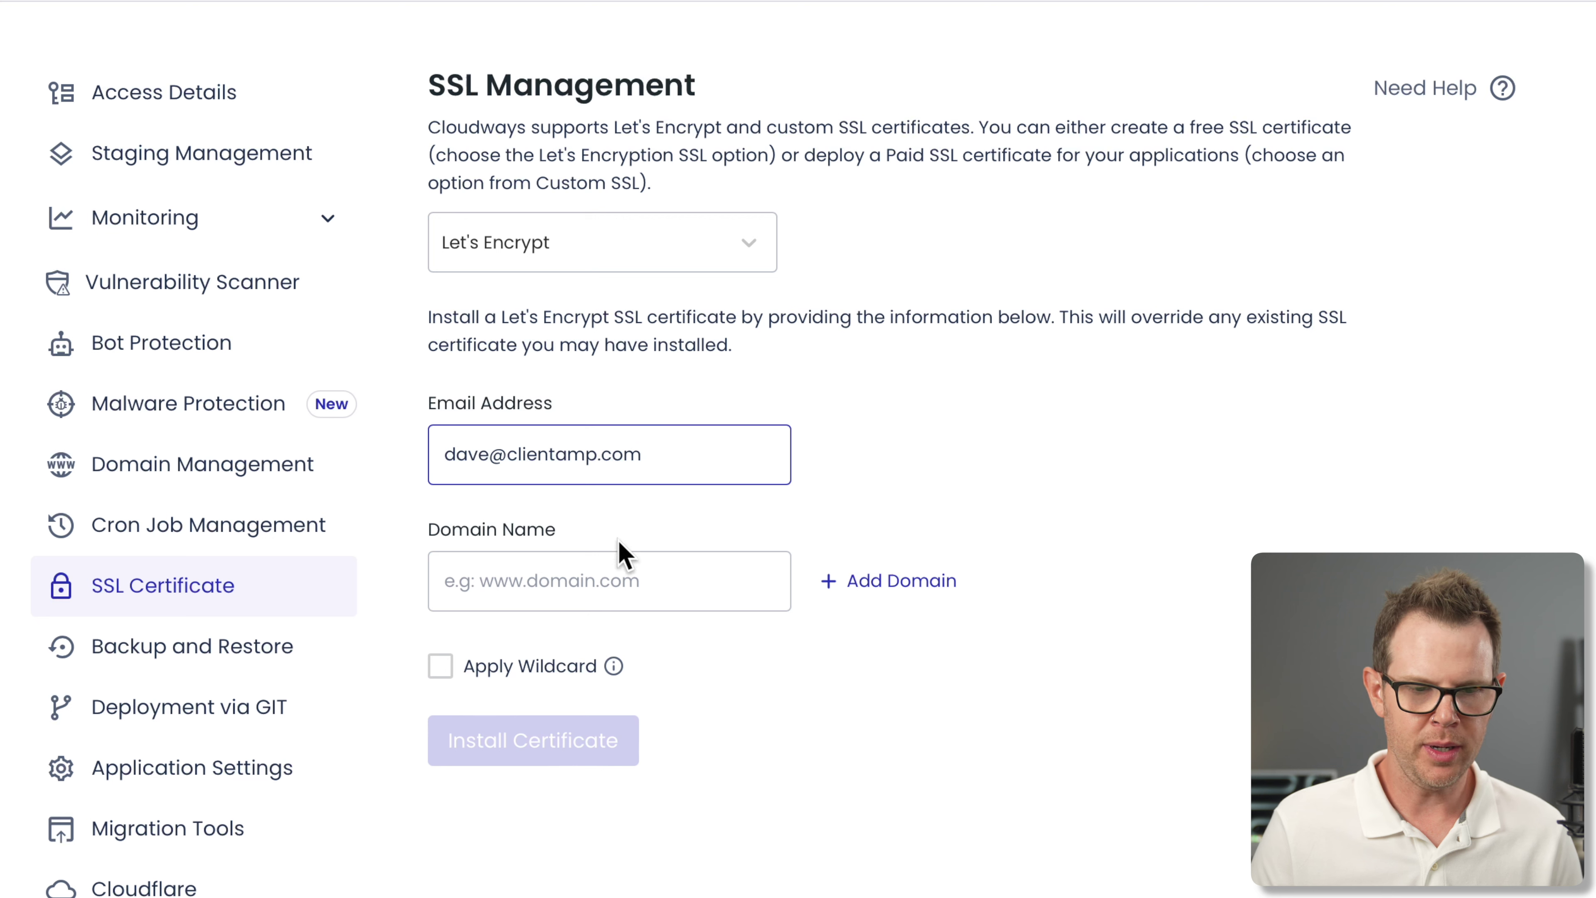
{"action": "left_click", "coordinate": [595, 569]}
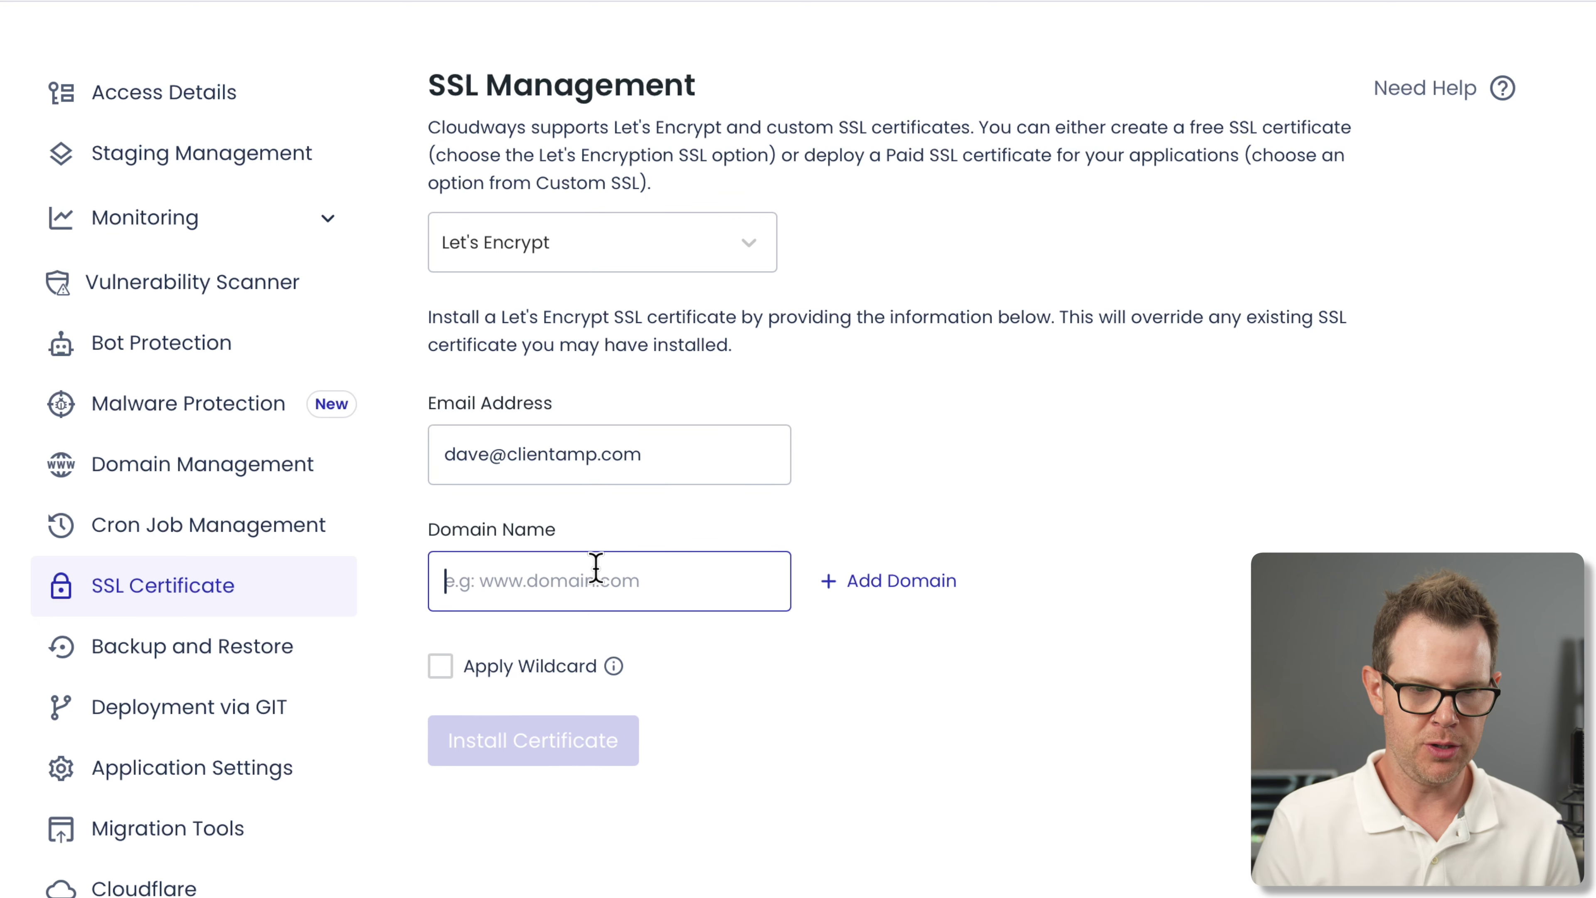
{"action": "type", "text": "clavin.ai"}
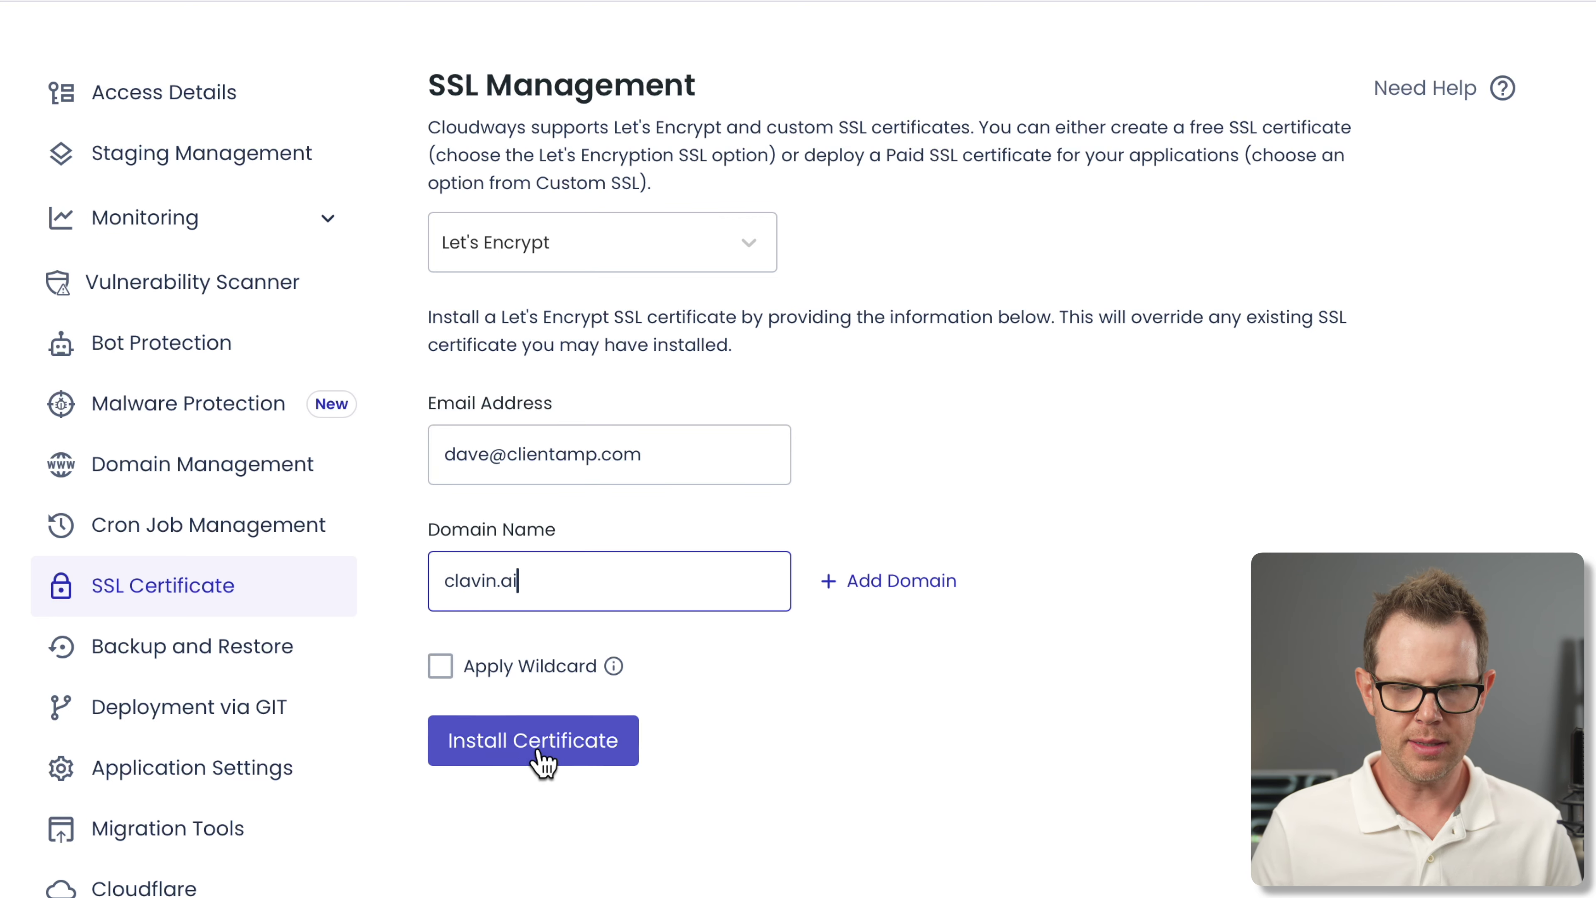
{"action": "left_click", "coordinate": [553, 757]}
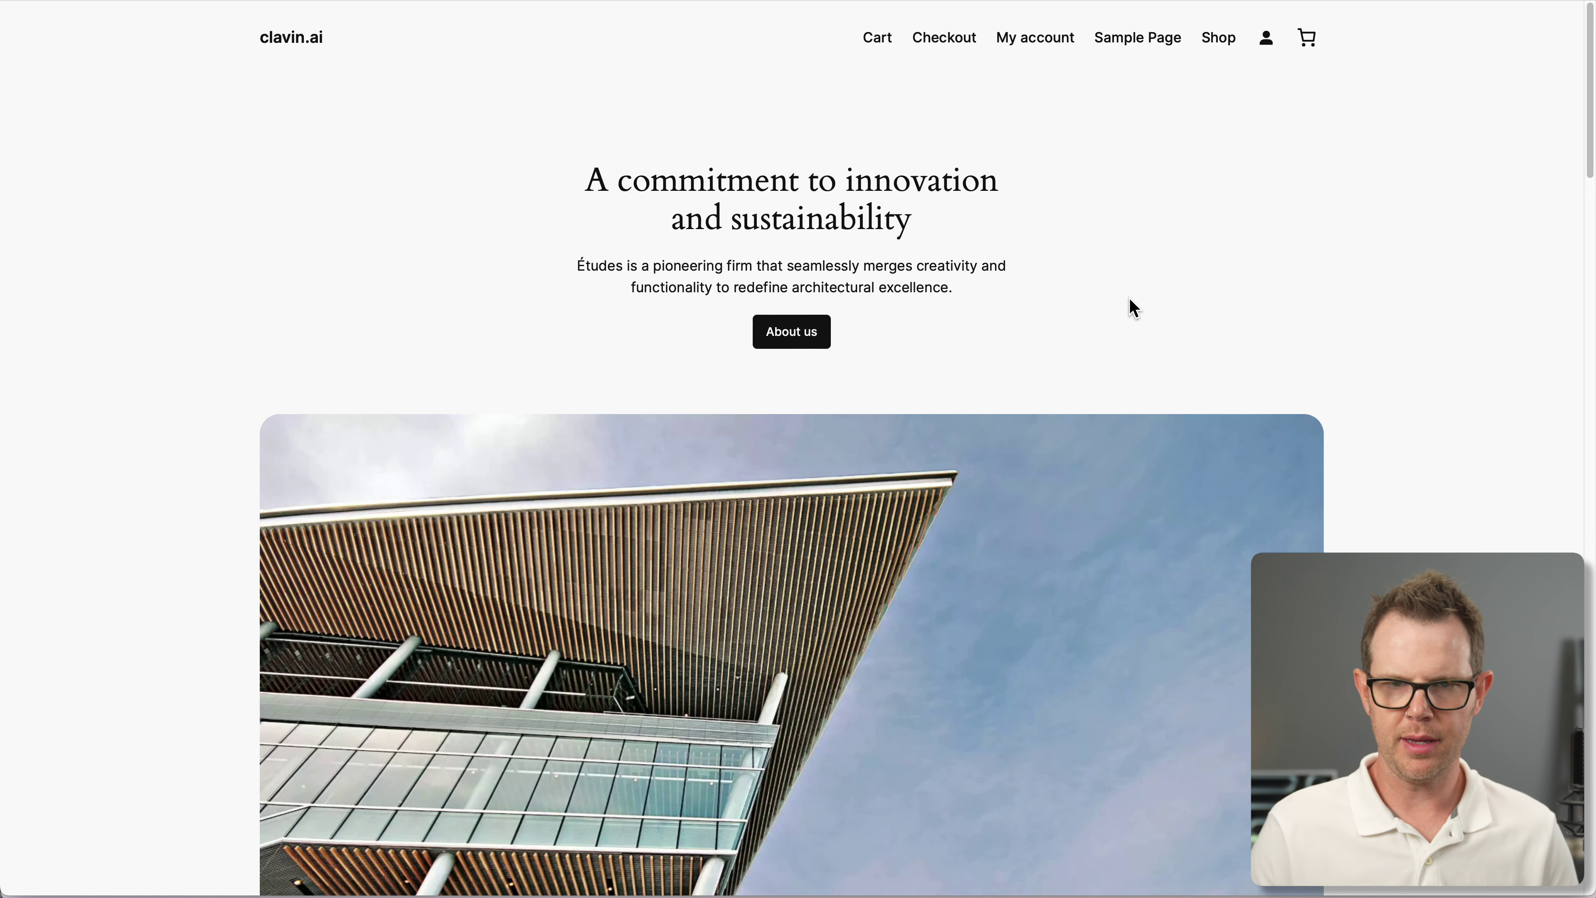
Look over the clavin.ai storefront, then return to the Cloudways Access Details tab
{"action": "scroll", "coordinate": [1334, 488], "scroll_direction": "down", "scroll_amount": 3}
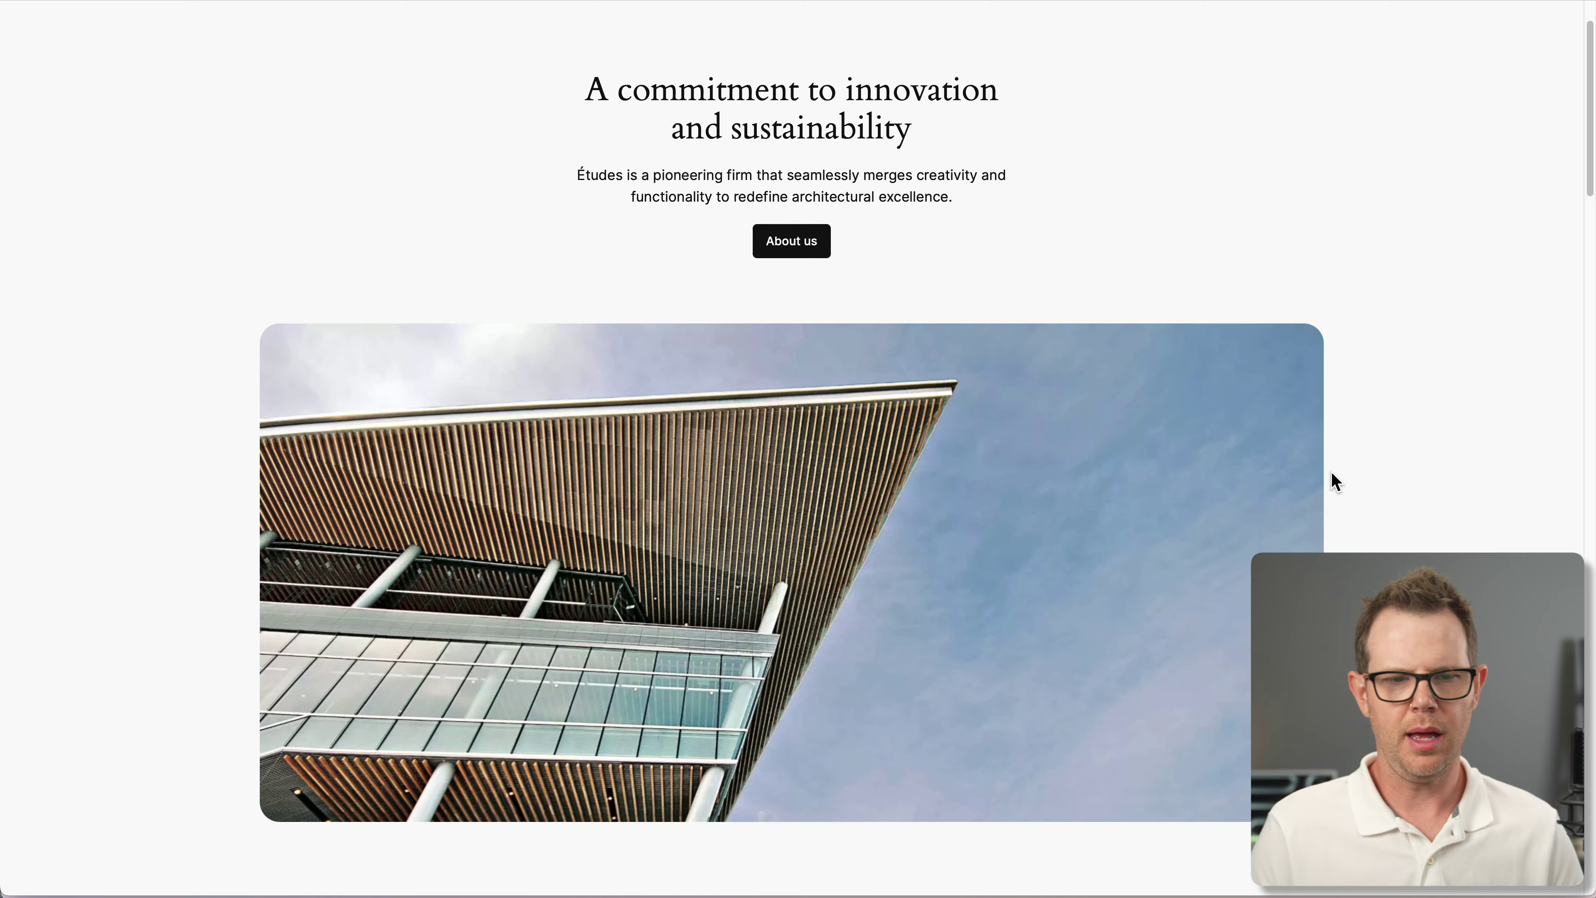
{"action": "scroll", "coordinate": [1310, 500], "scroll_direction": "up", "scroll_amount": 3}
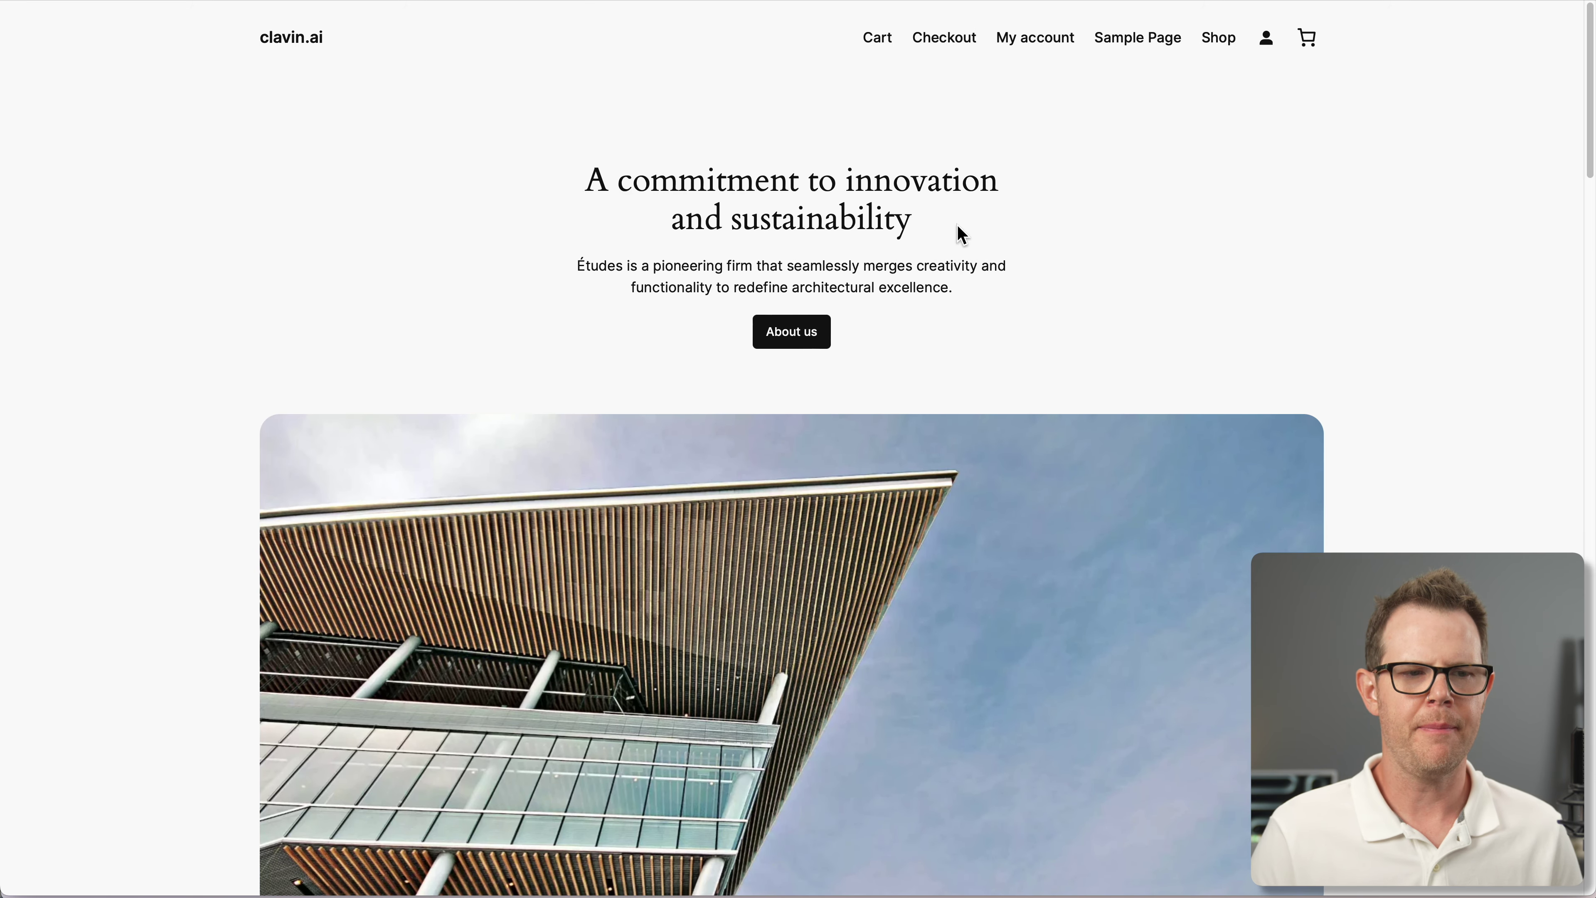
{"action": "key", "text": "ctrl+Tab"}
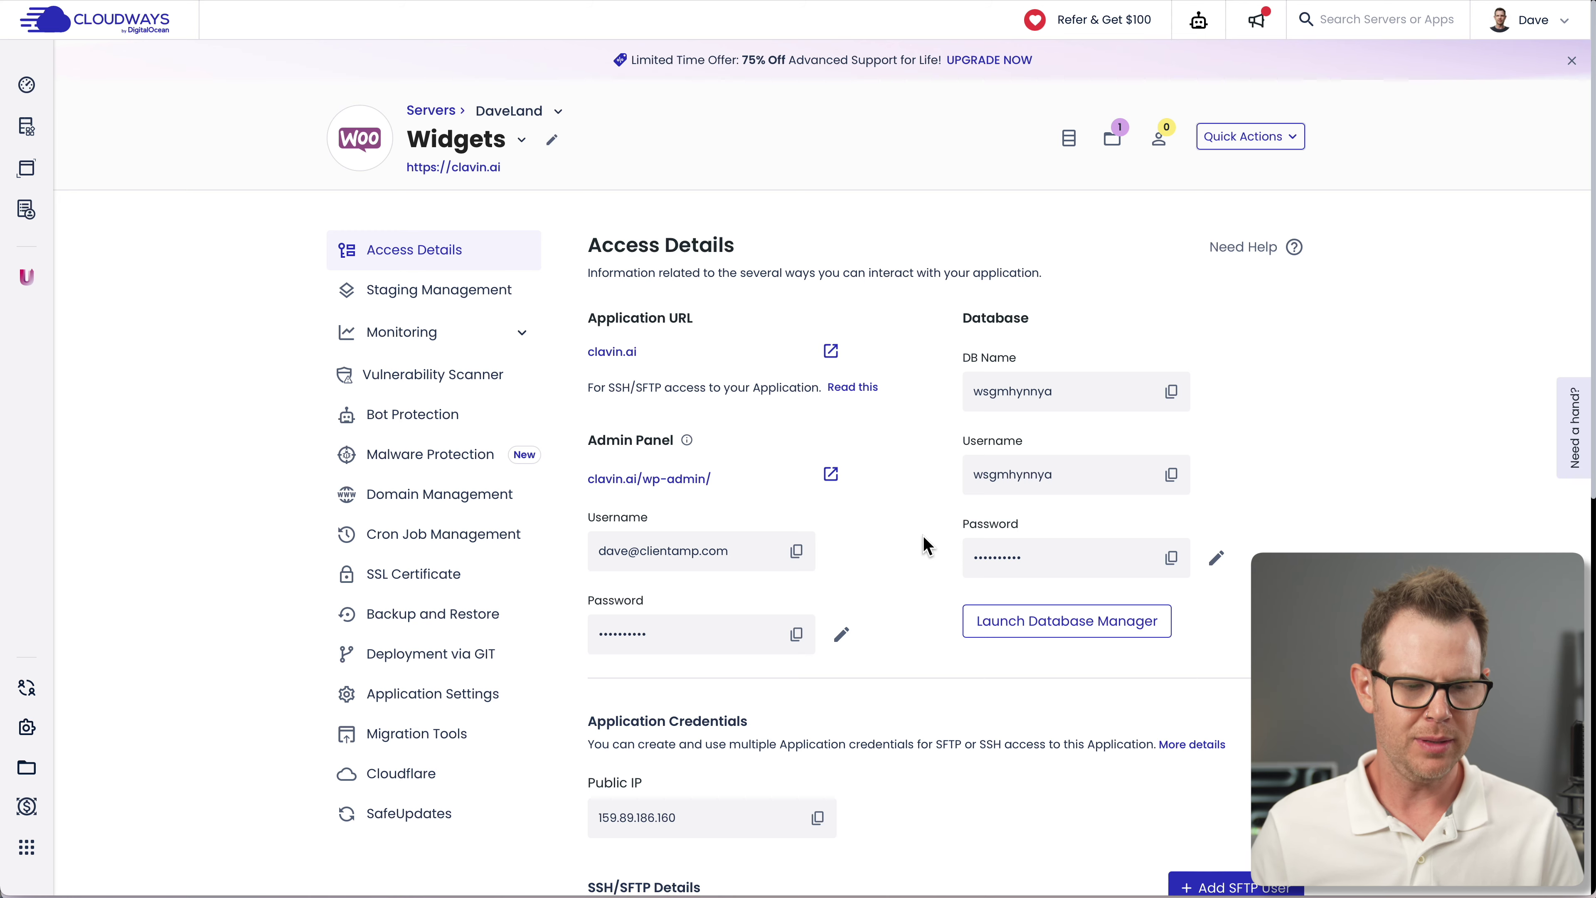
Enable Cloudflare Enterprise for the Widgets app with clavin.ai as the domain
{"action": "left_click", "coordinate": [401, 779]}
{"action": "scroll", "coordinate": [863, 726], "scroll_direction": "down", "scroll_amount": 1}
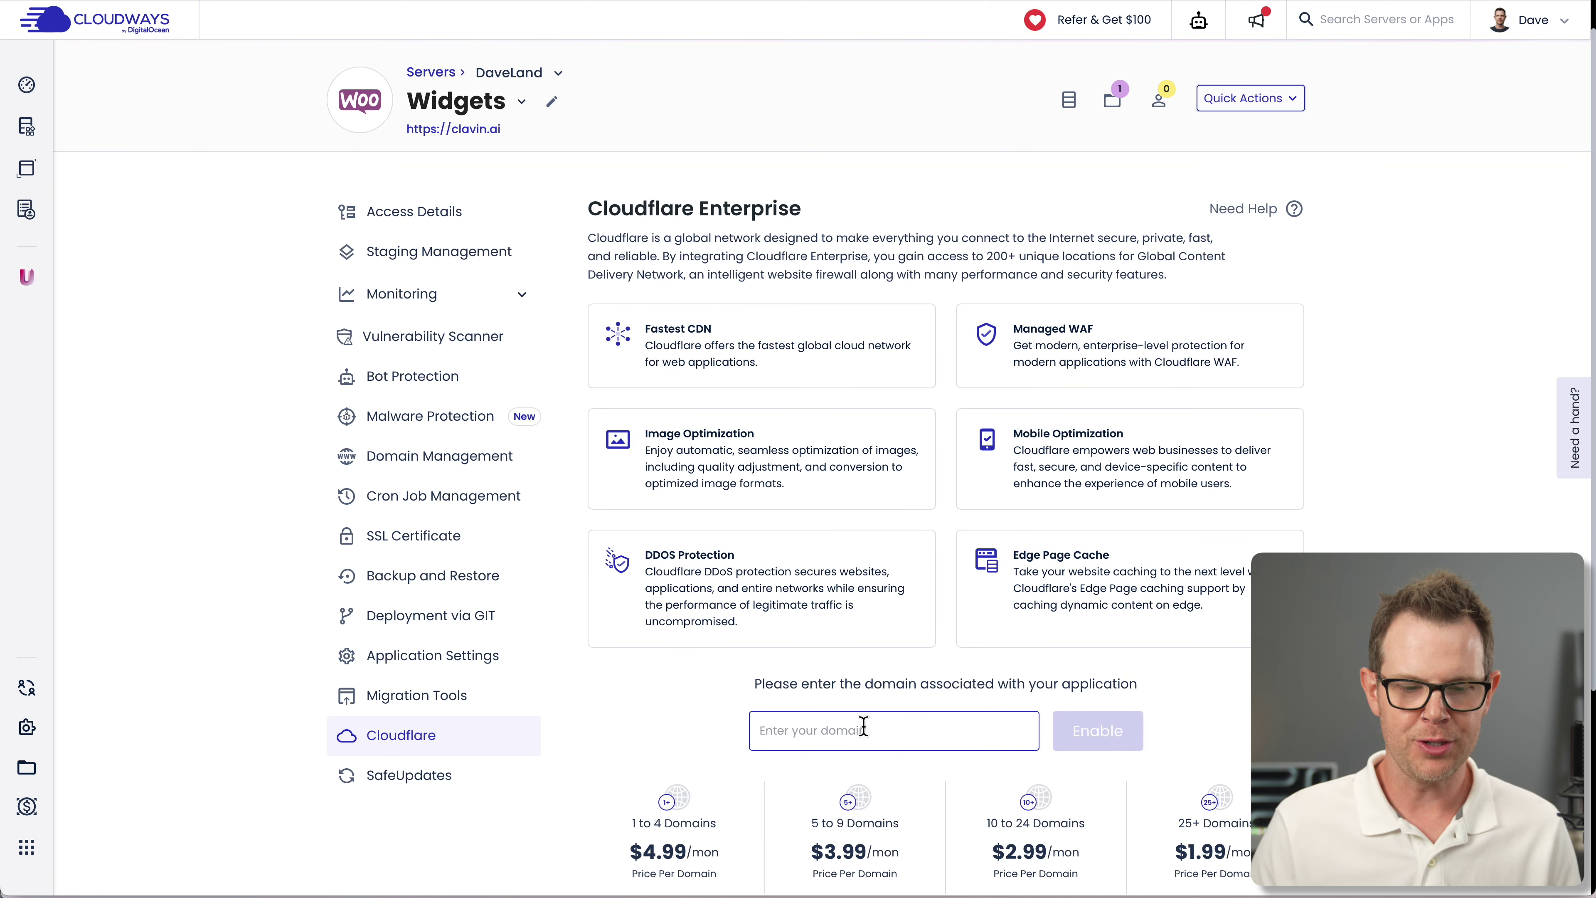
{"action": "type", "text": "clavin.ai"}
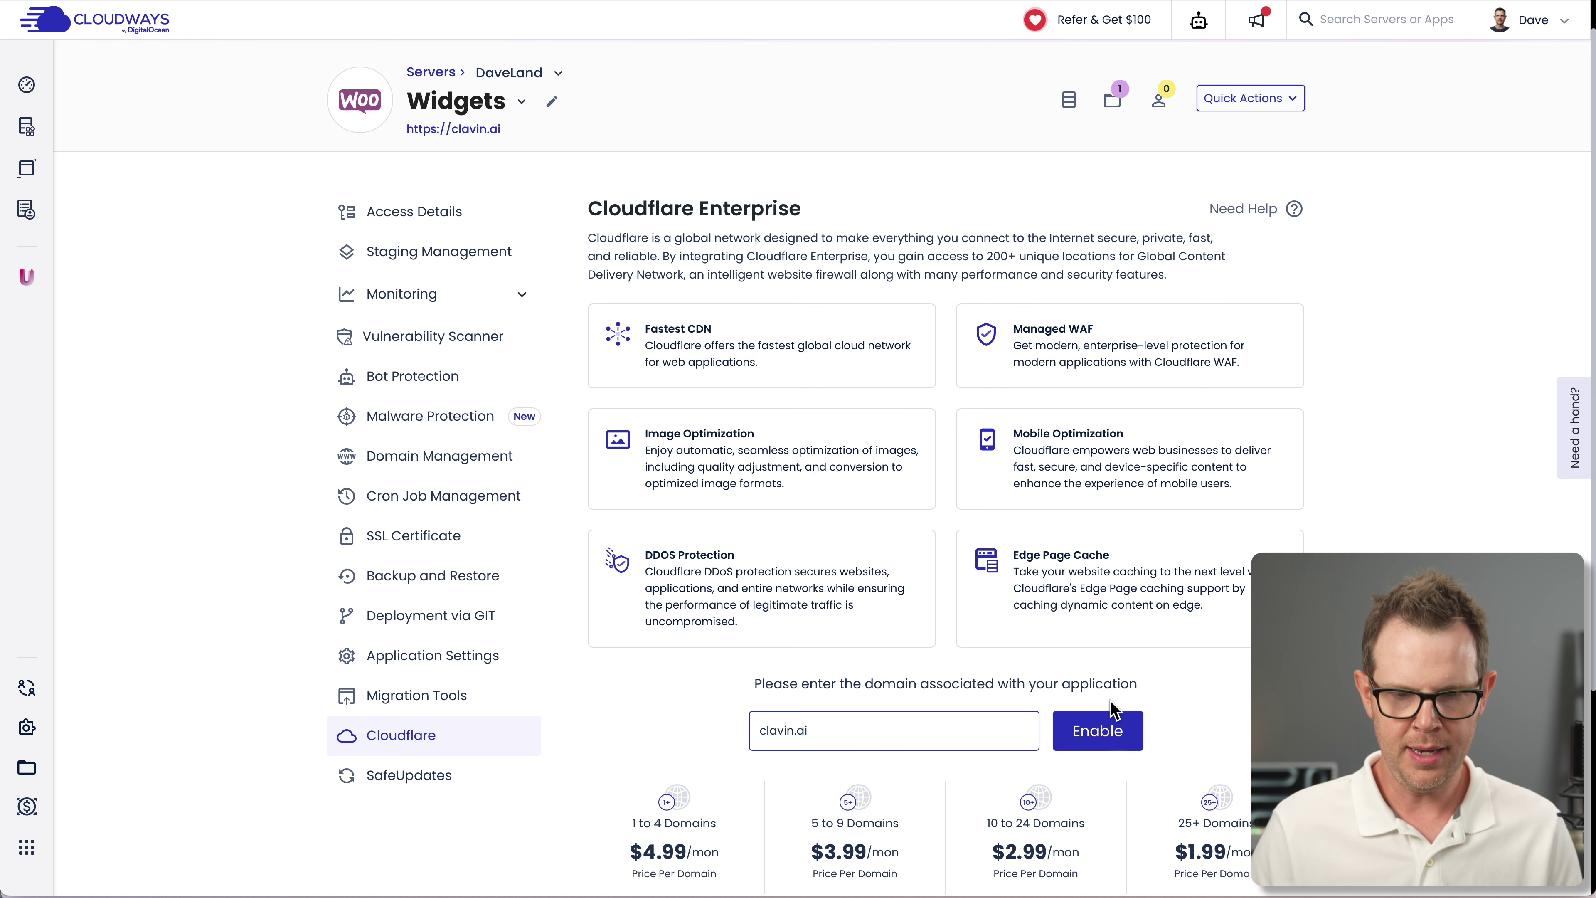
{"action": "left_click", "coordinate": [1124, 731]}
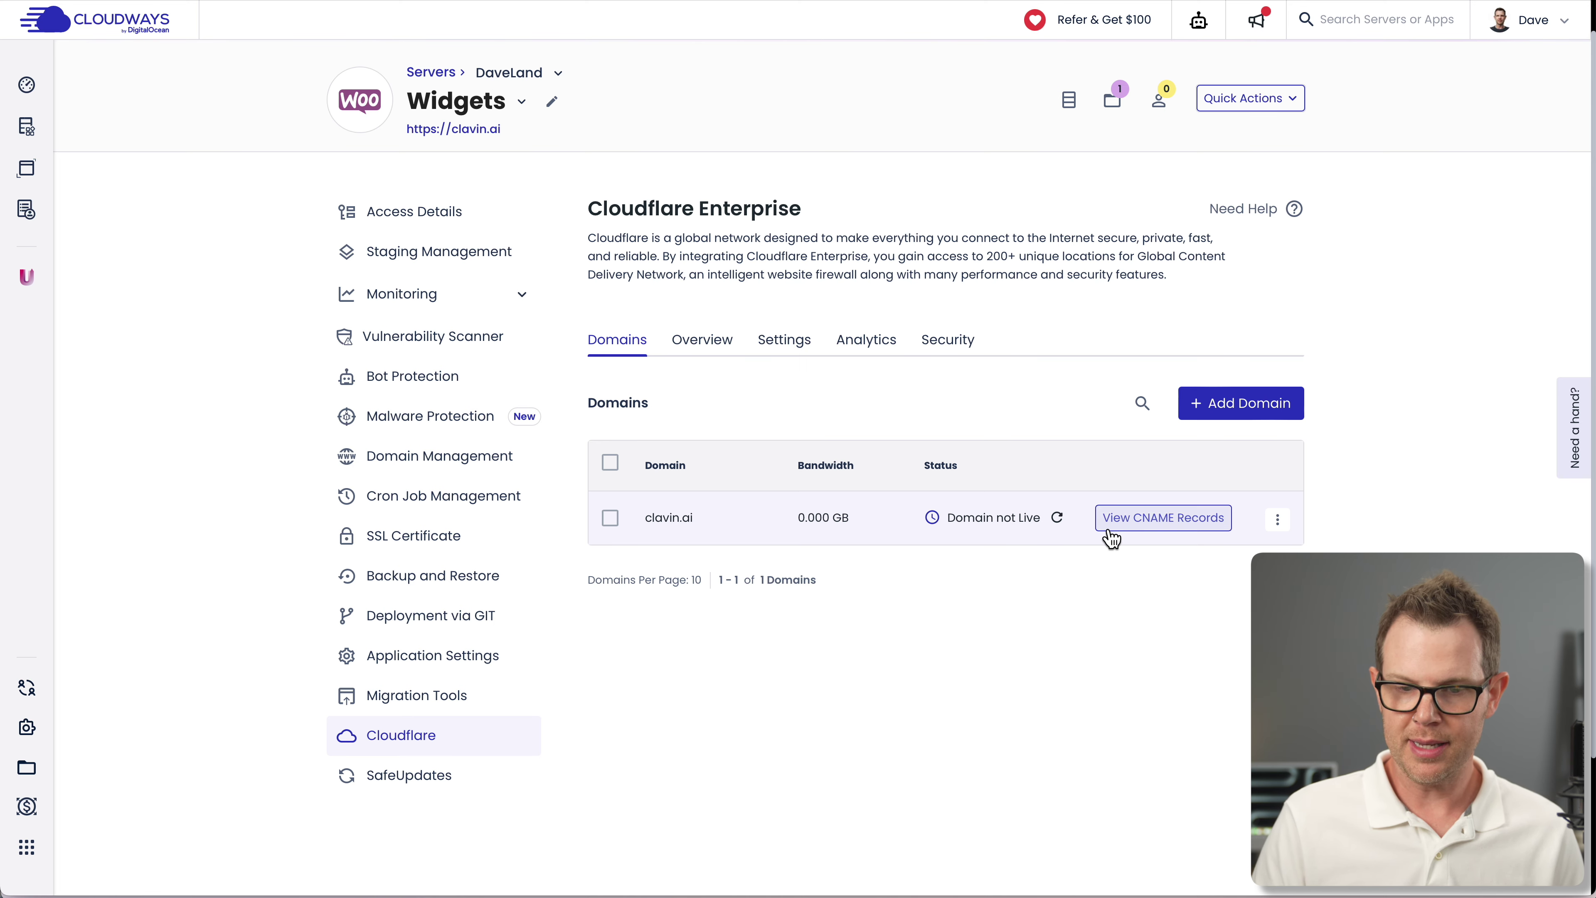
Show the Cloudflare CNAME records and select the @ record's secure.cloudways.cloud hostname
{"action": "left_click", "coordinate": [1143, 530]}
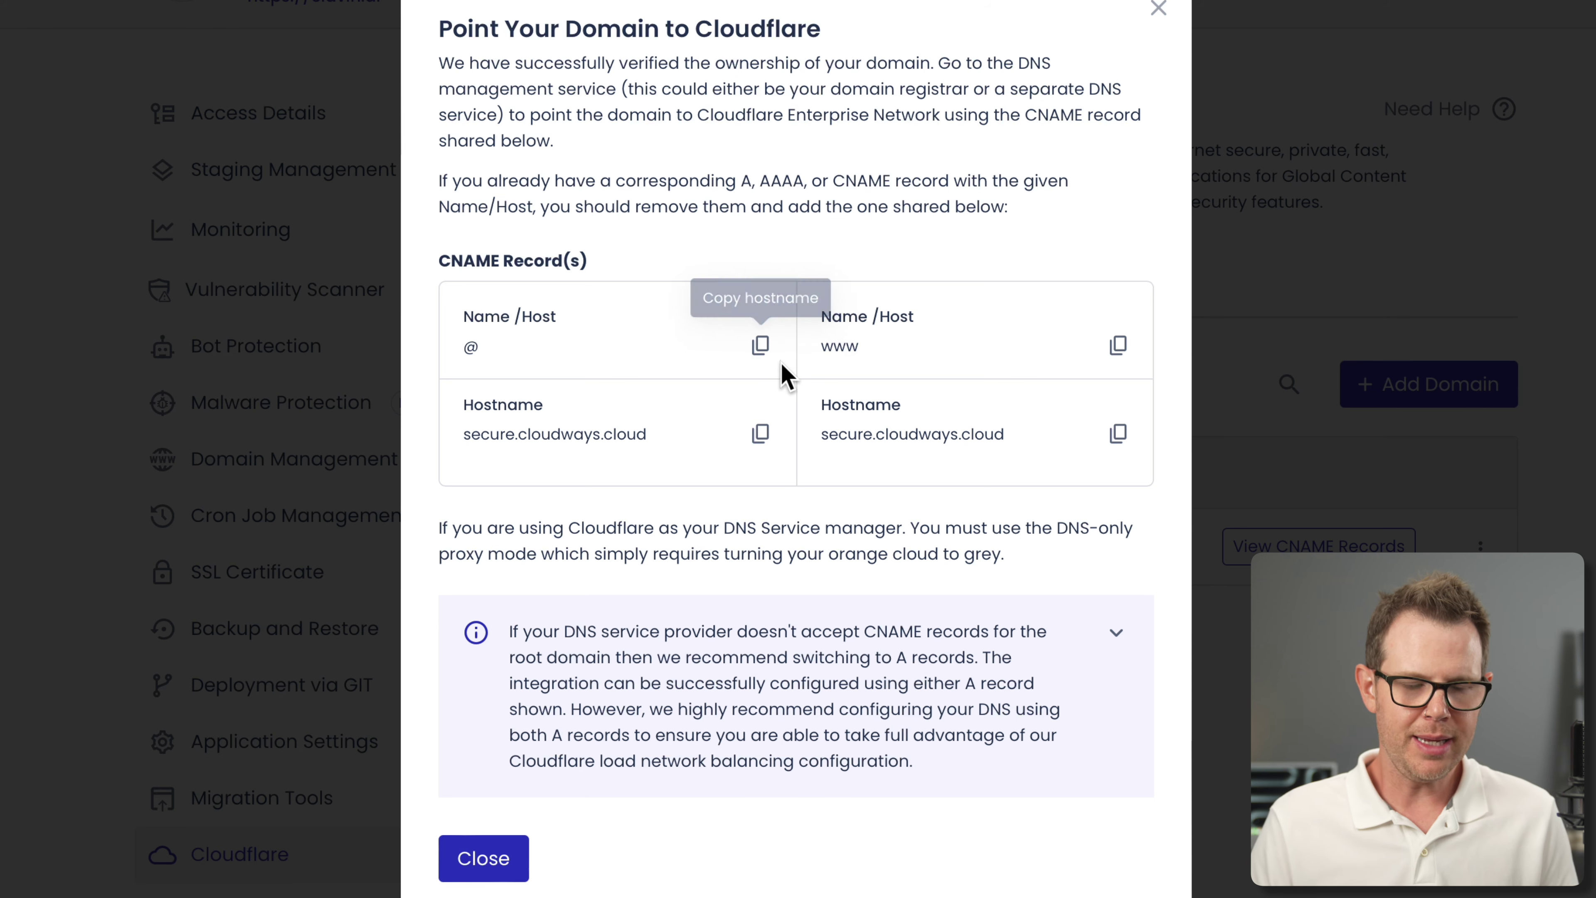
{"action": "left_click_drag", "start_coordinate": [467, 438], "coordinate": [660, 438]}
{"action": "key", "text": "super+c"}
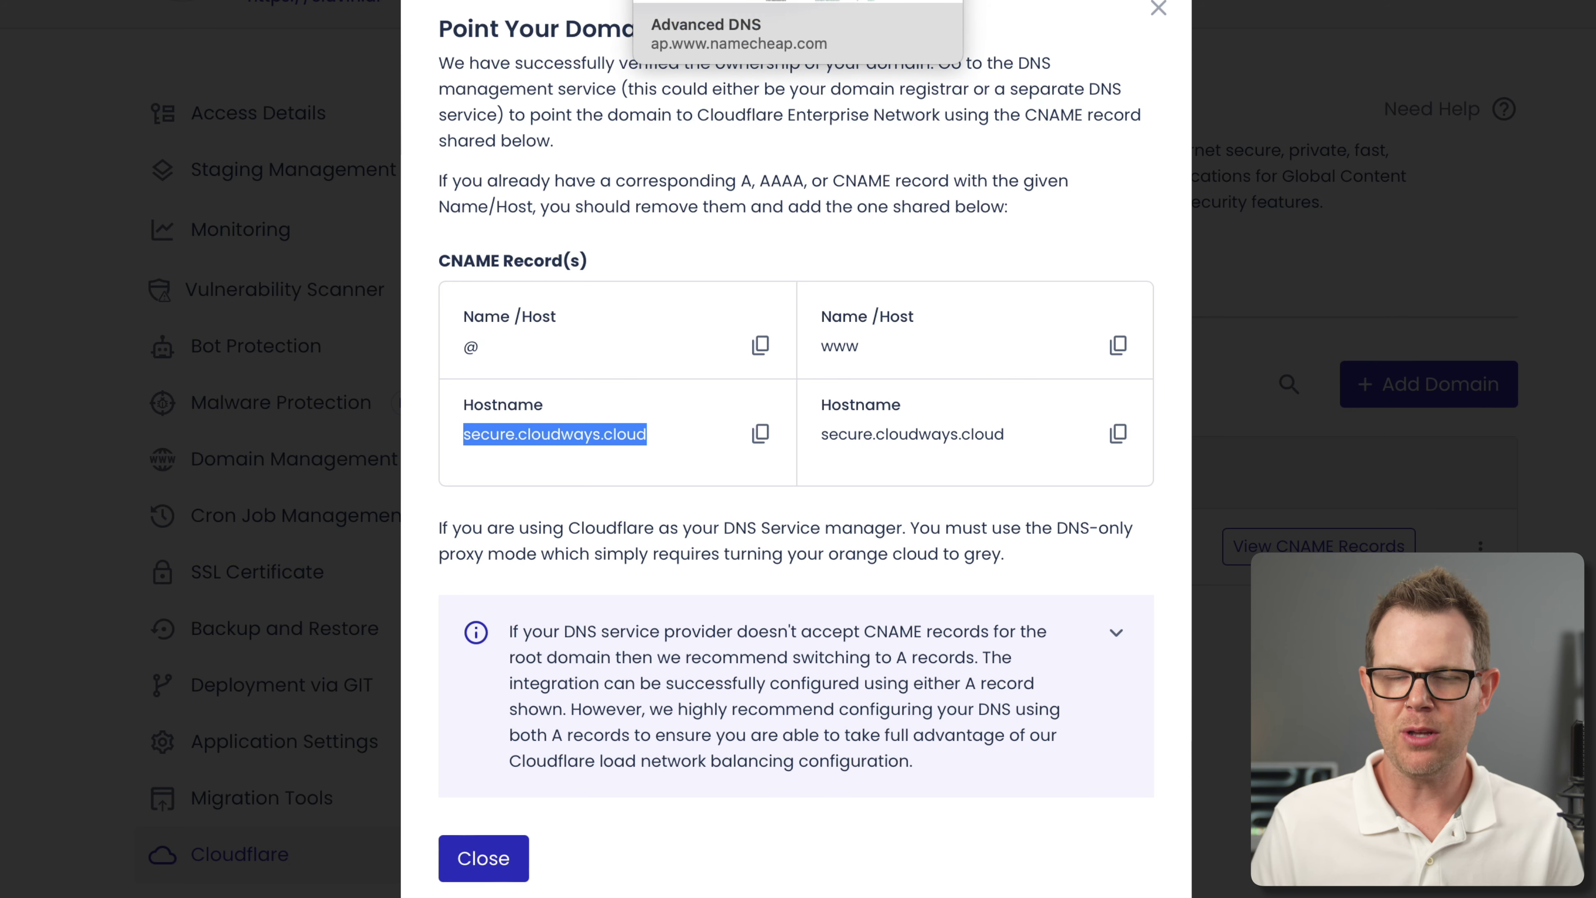
Replace the root A record with a CNAME from @ to secure.cloudways.cloud
{"action": "left_click", "coordinate": [798, 3]}
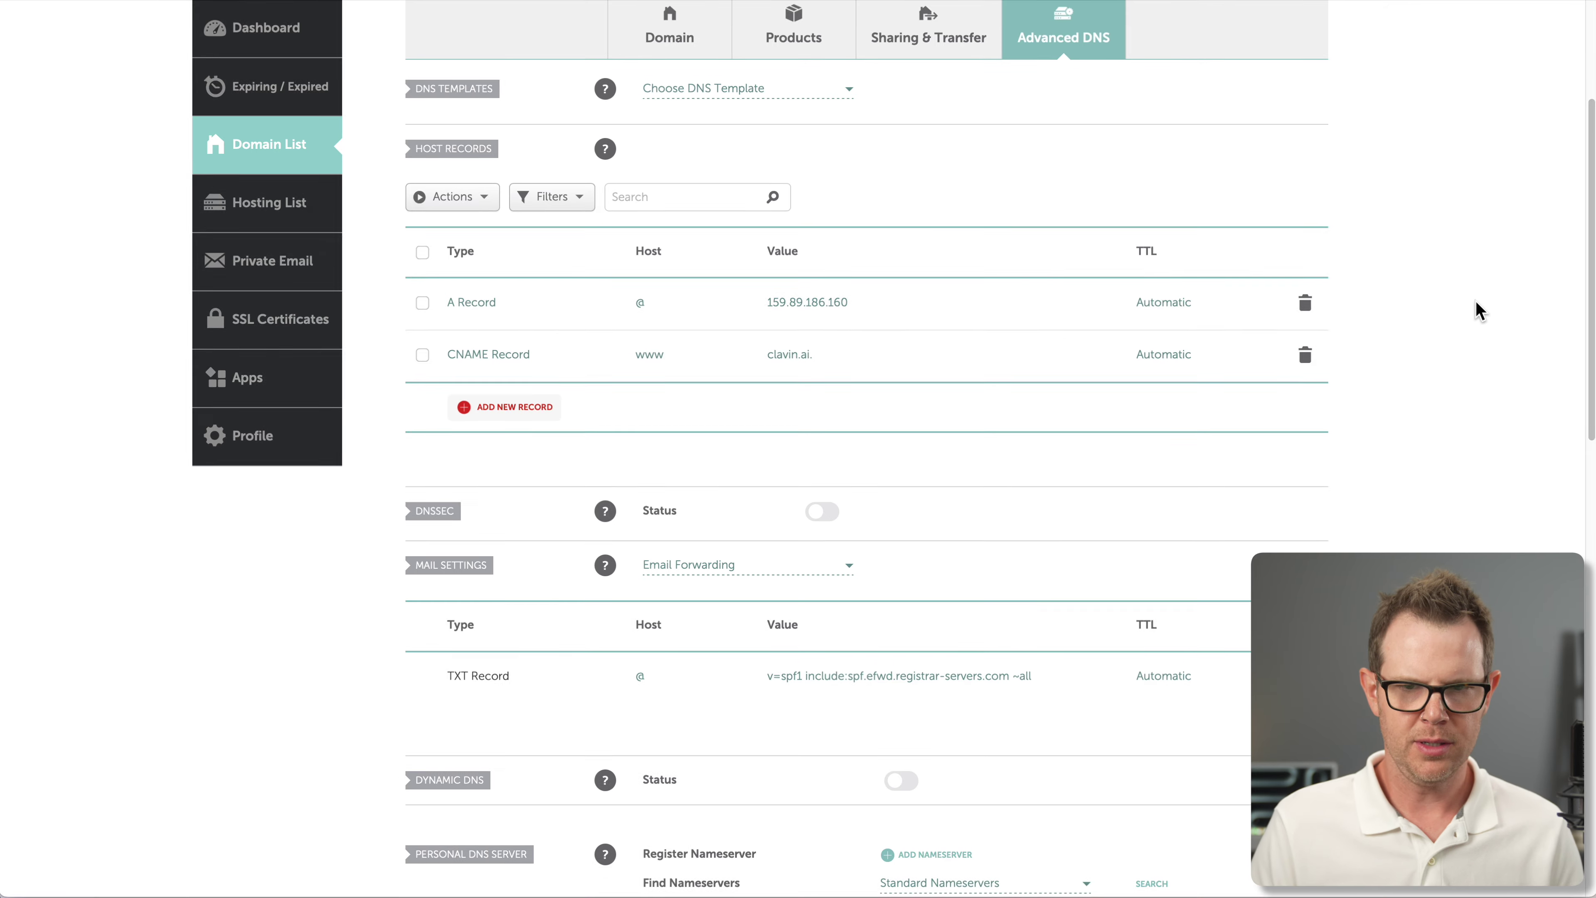
{"action": "left_click", "coordinate": [1304, 302]}
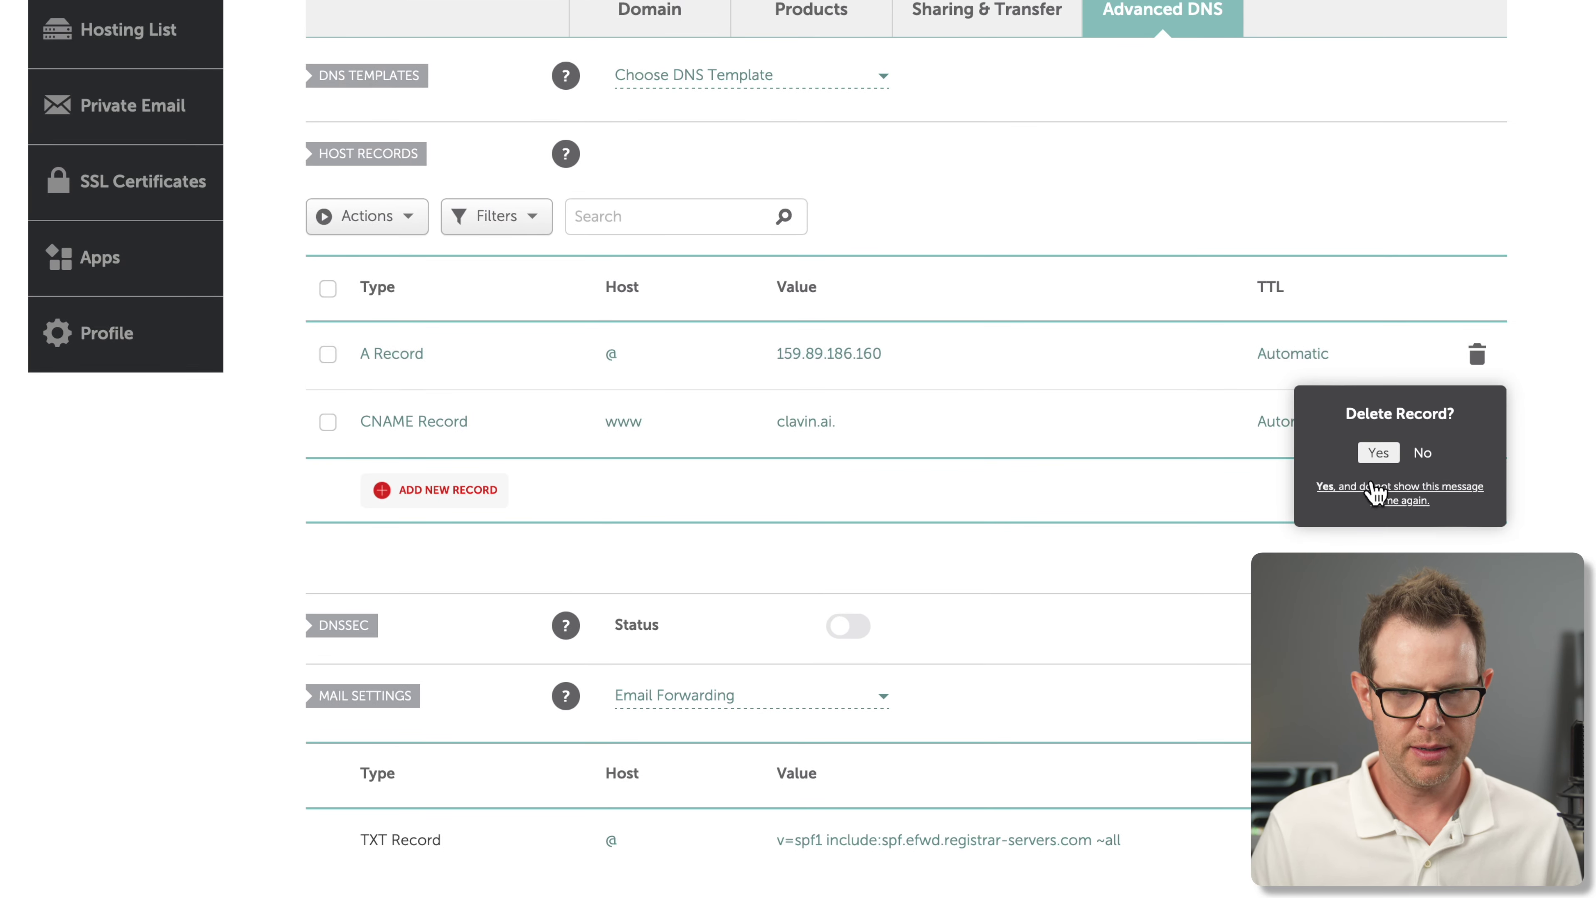
{"action": "left_click", "coordinate": [1378, 453]}
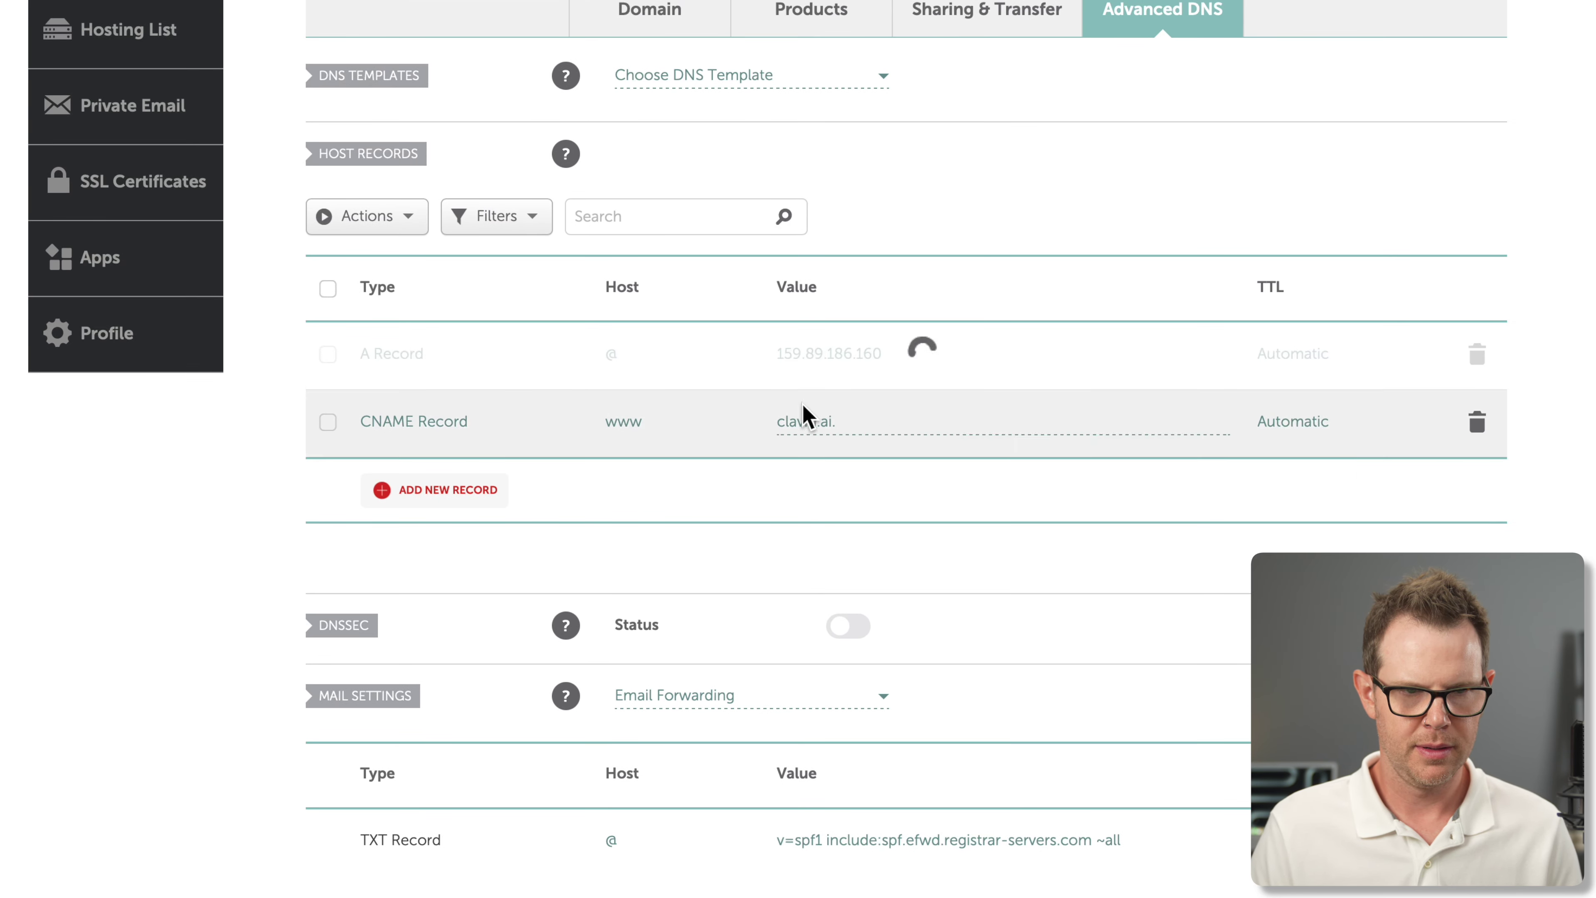
{"action": "left_click", "coordinate": [427, 431]}
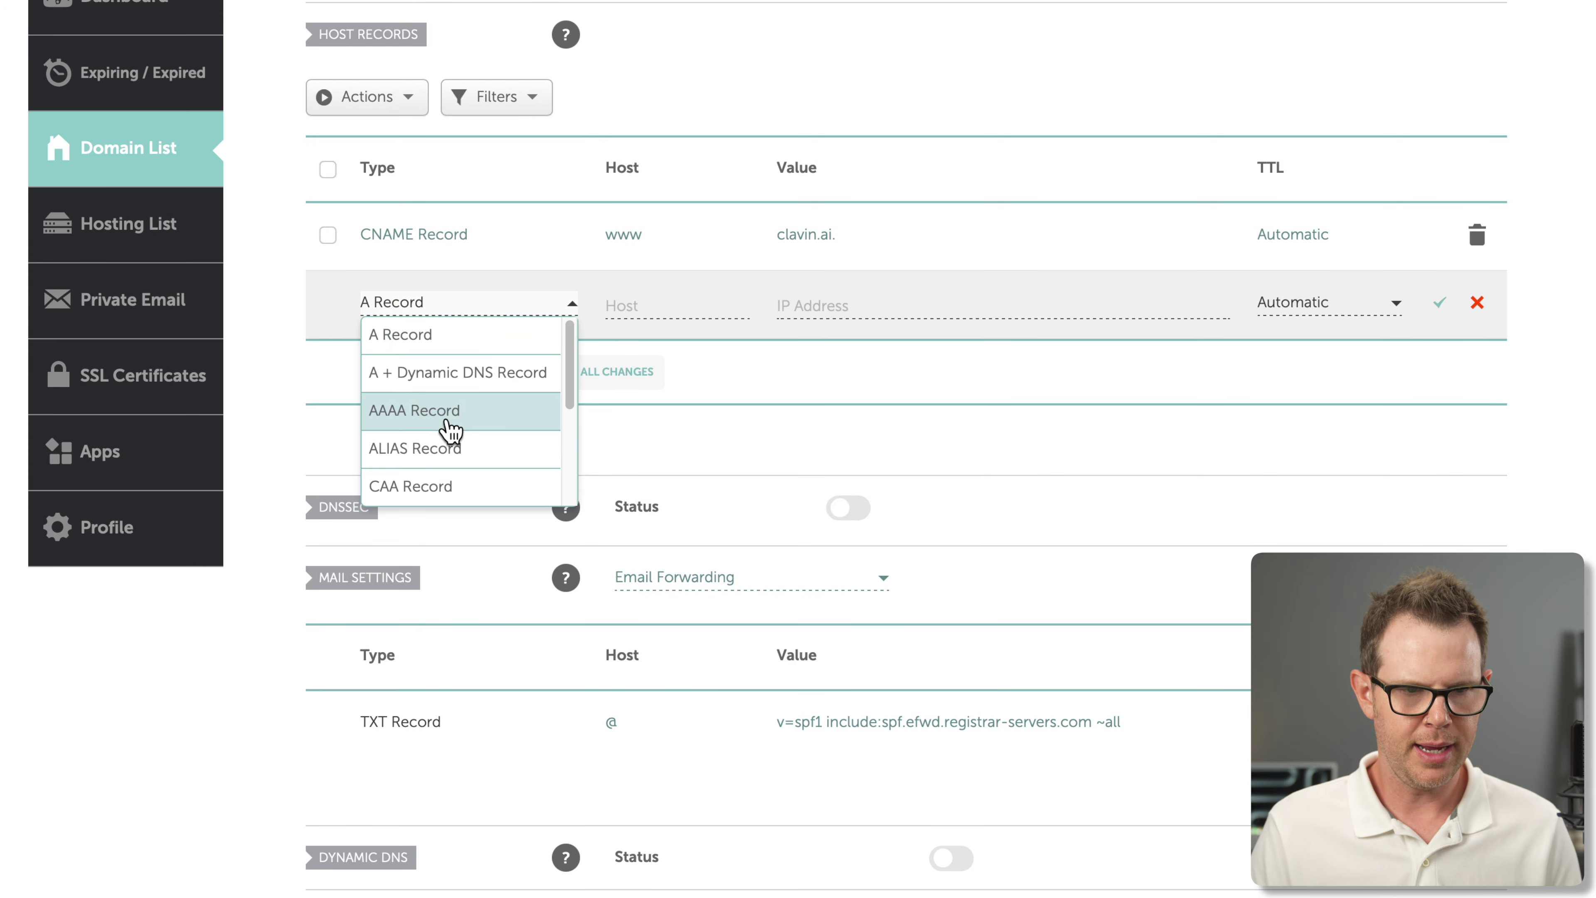
{"action": "scroll", "coordinate": [445, 454], "scroll_direction": "down", "scroll_amount": 3}
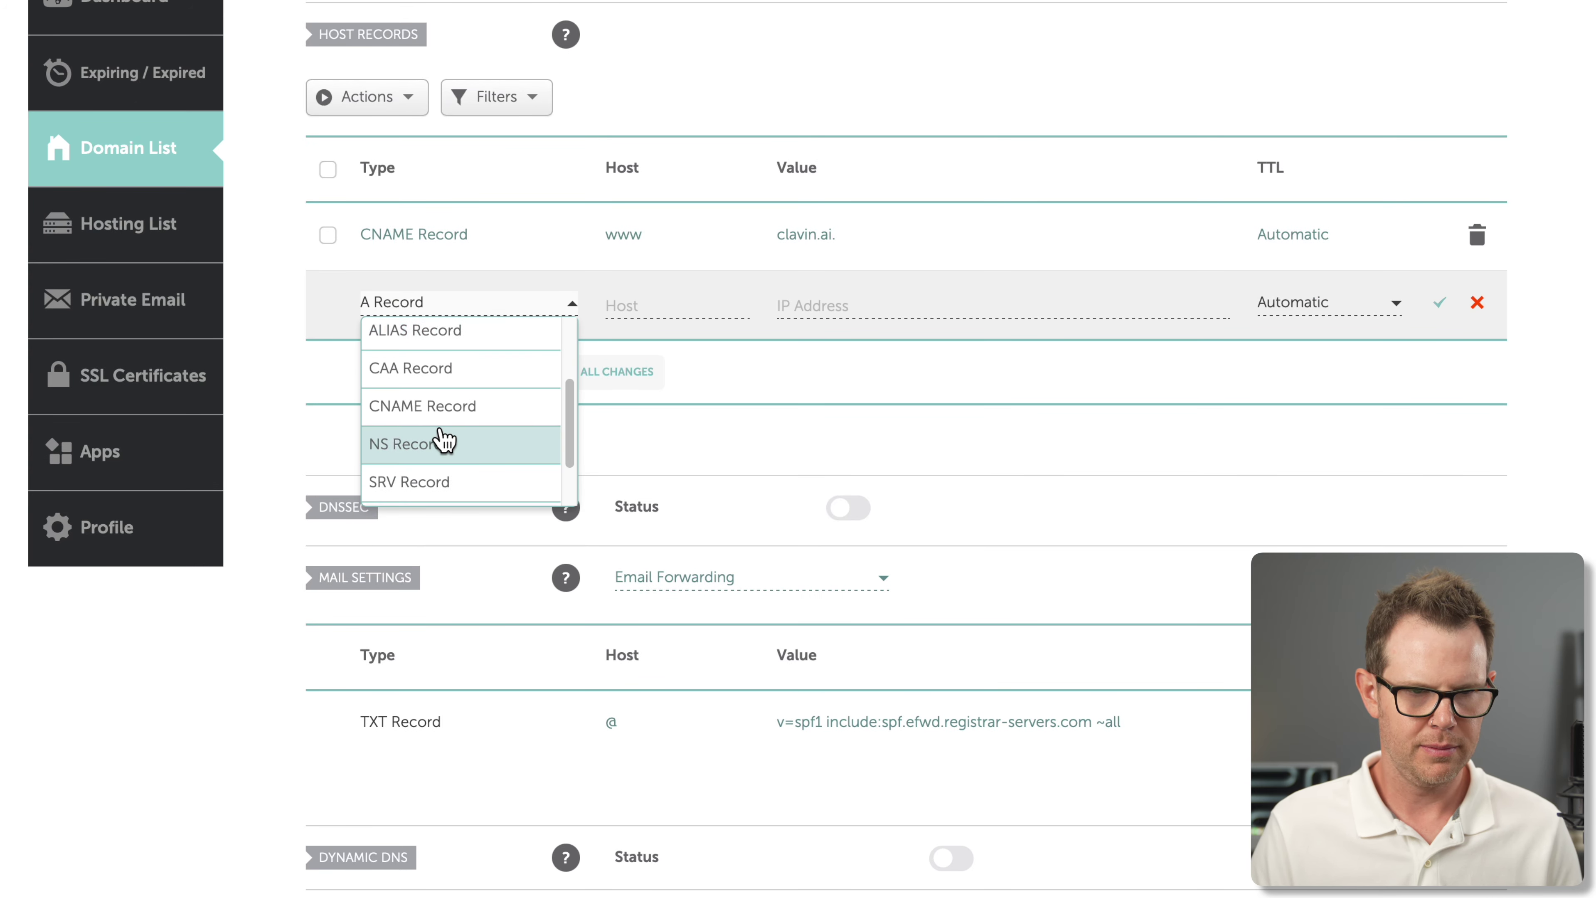
{"action": "left_click", "coordinate": [444, 412]}
{"action": "left_click", "coordinate": [747, 313]}
{"action": "type", "text": "@"}
{"action": "left_click", "coordinate": [824, 306]}
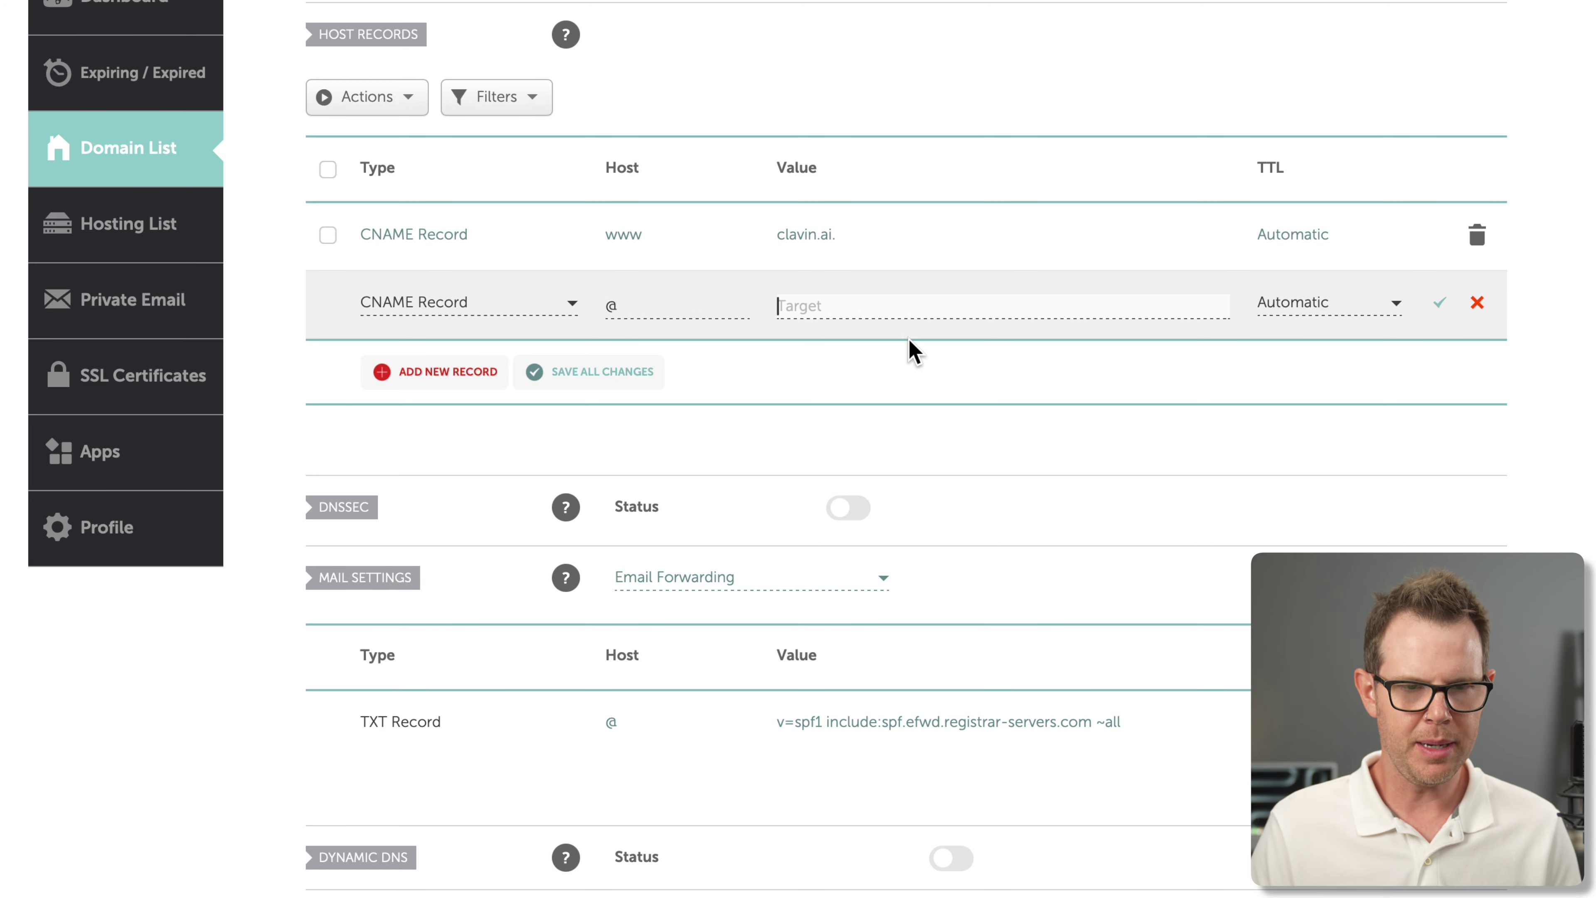
{"action": "key", "text": "super+v"}
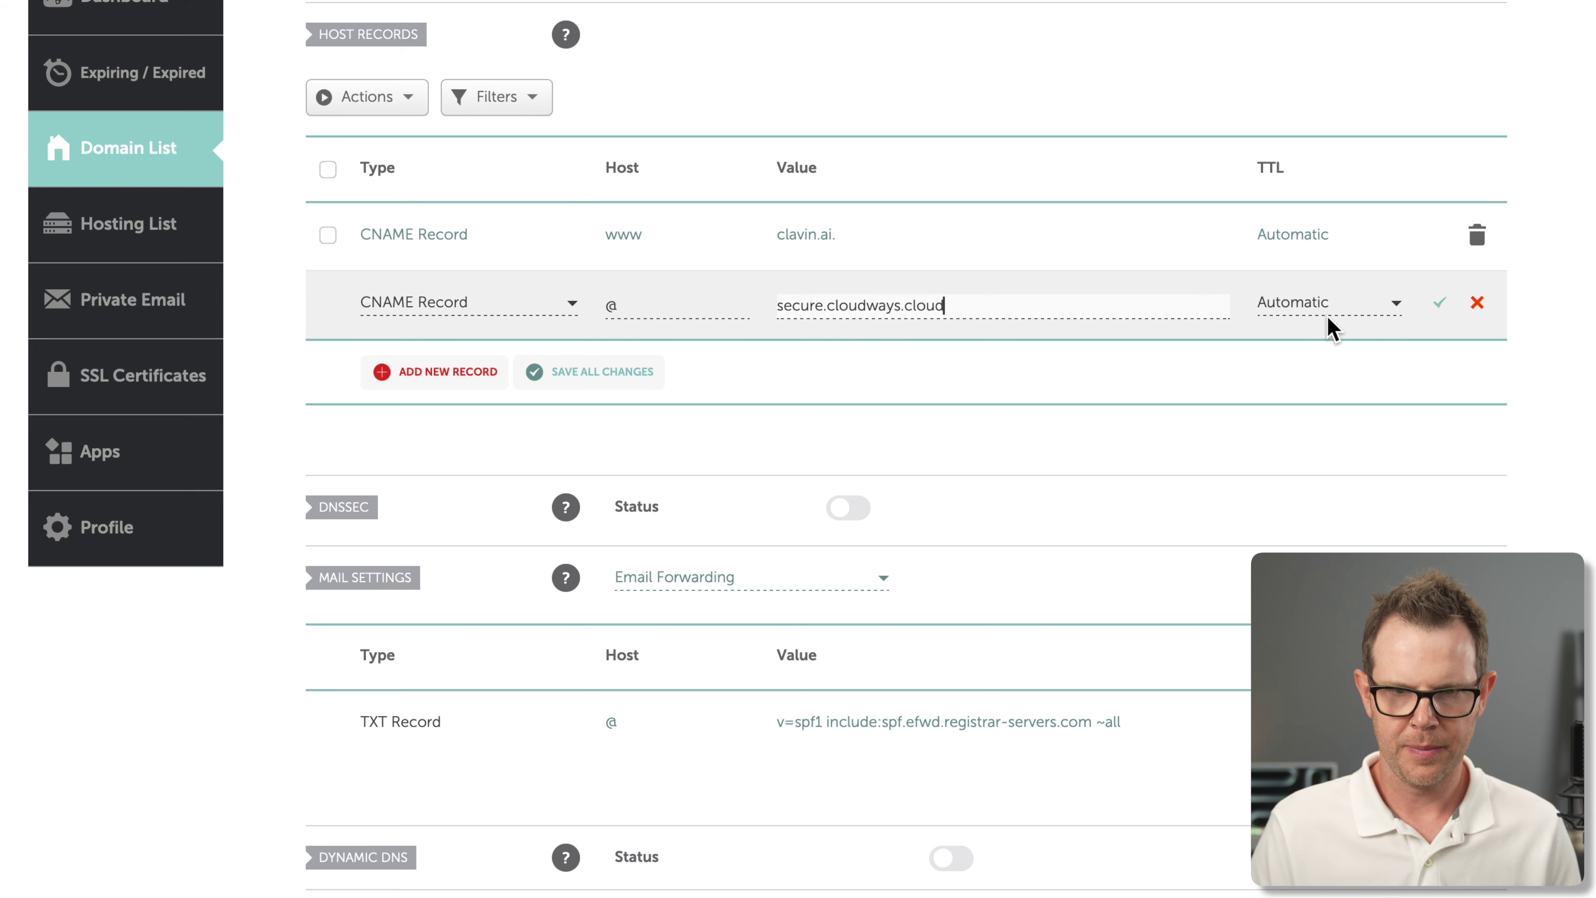
{"action": "left_click", "coordinate": [1441, 308]}
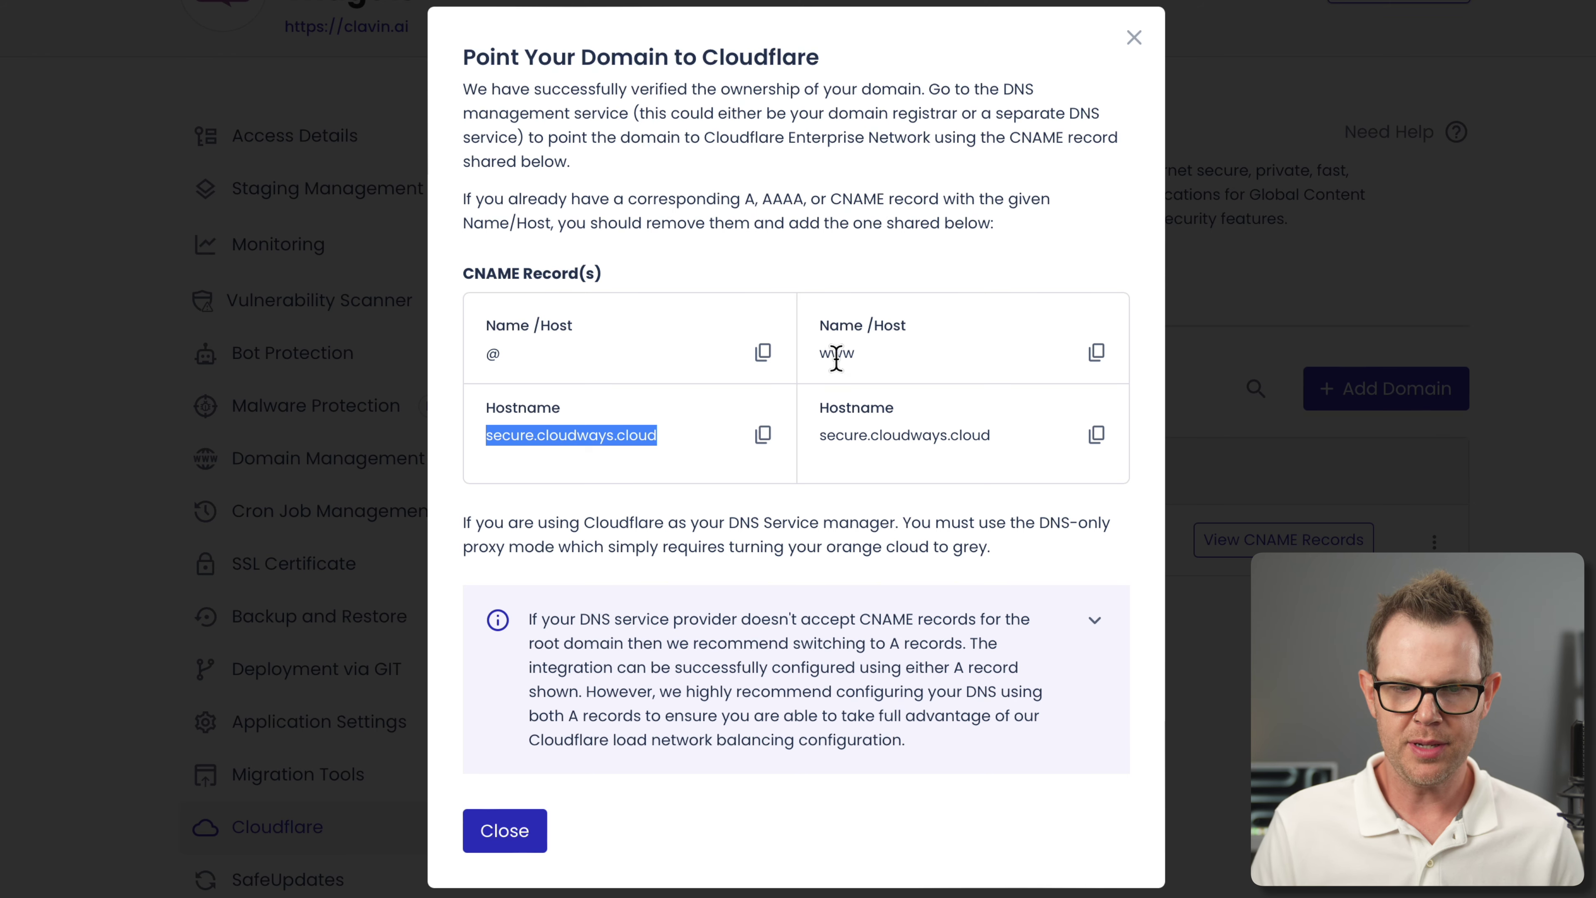
Change the www CNAME record's target from clavin.ai to secure.cloudways.cloud
{"action": "left_click_drag", "start_coordinate": [818, 435], "coordinate": [994, 440]}
{"action": "key", "text": "super+c"}
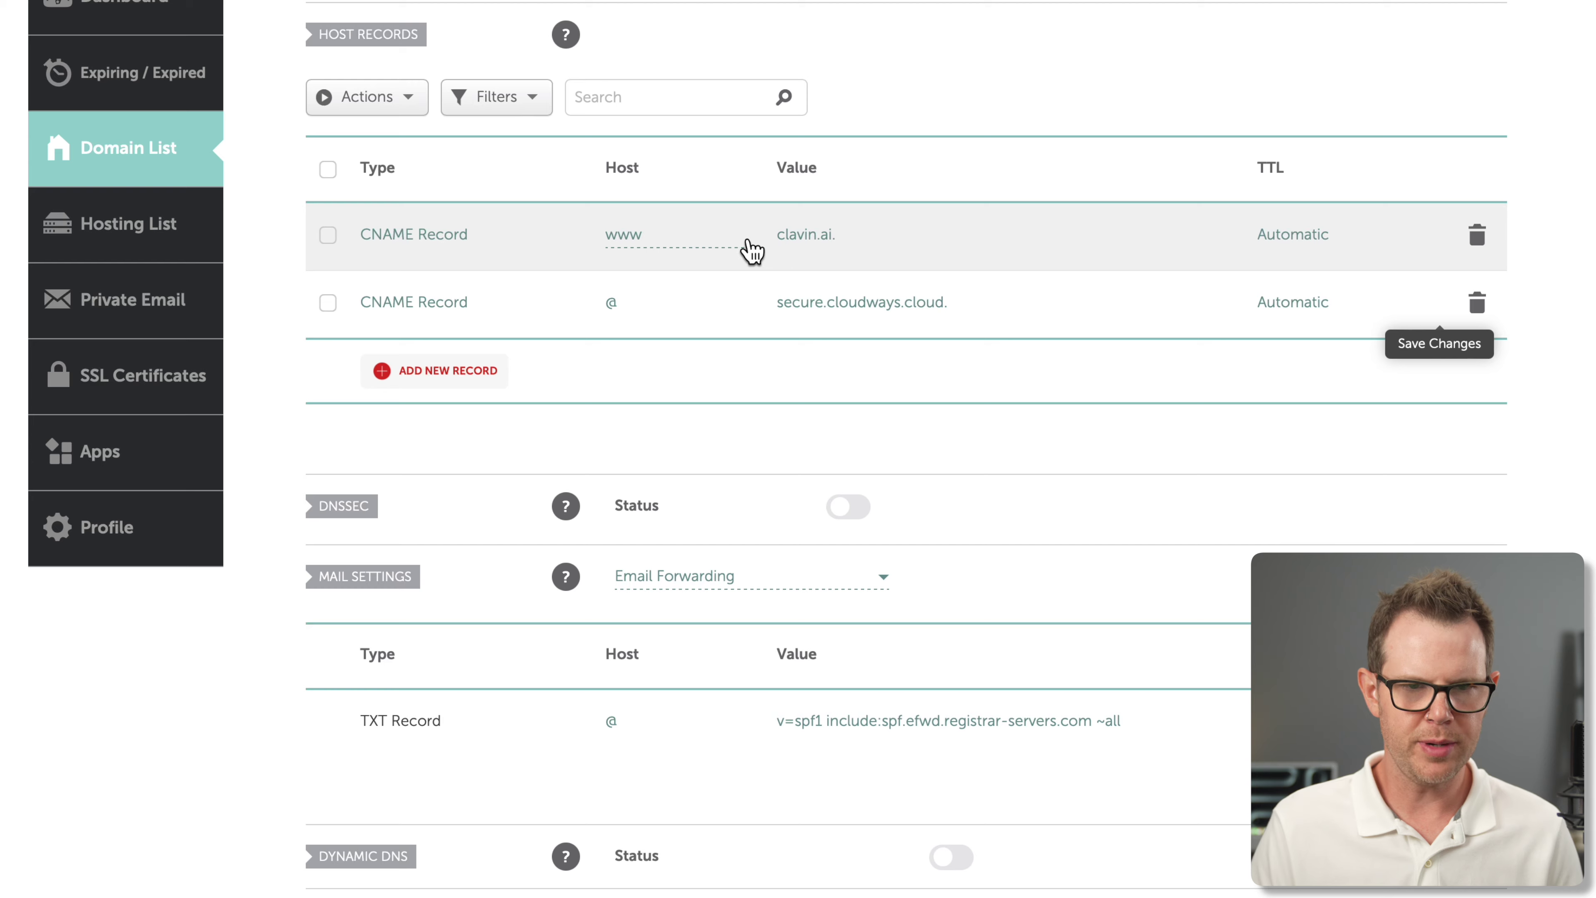
{"action": "left_click", "coordinate": [854, 247]}
{"action": "key", "text": "super+a"}
{"action": "key", "text": "super+v"}
{"action": "left_click", "coordinate": [1441, 237]}
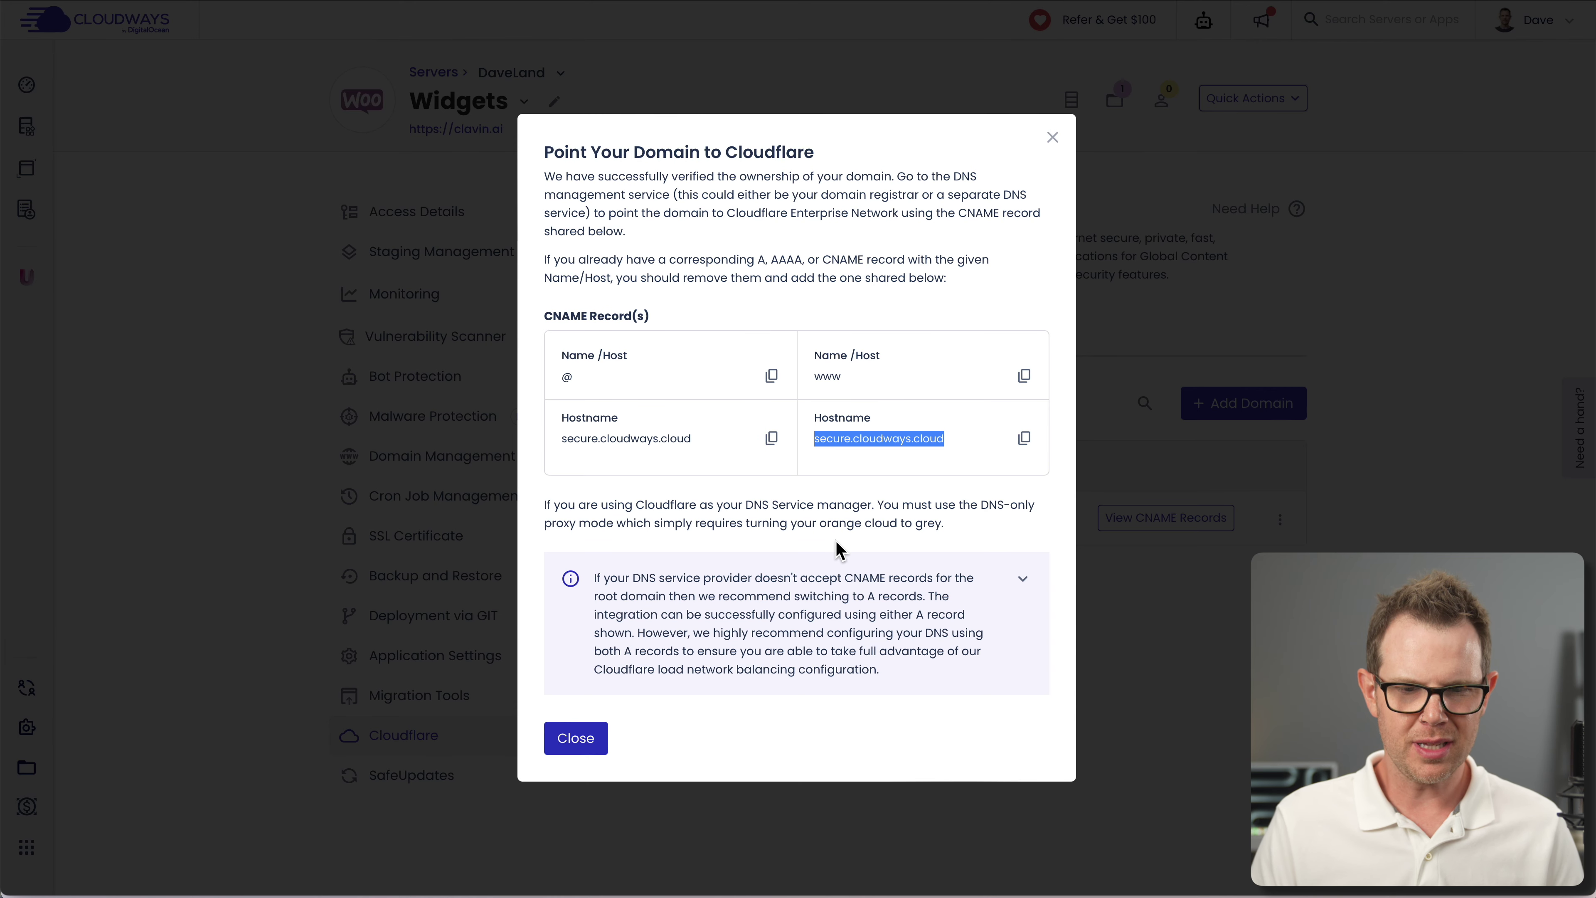
Expand the info box to show alternative A records 162.159.136.54 and 162.159.137.54
{"action": "left_click", "coordinate": [1019, 585]}
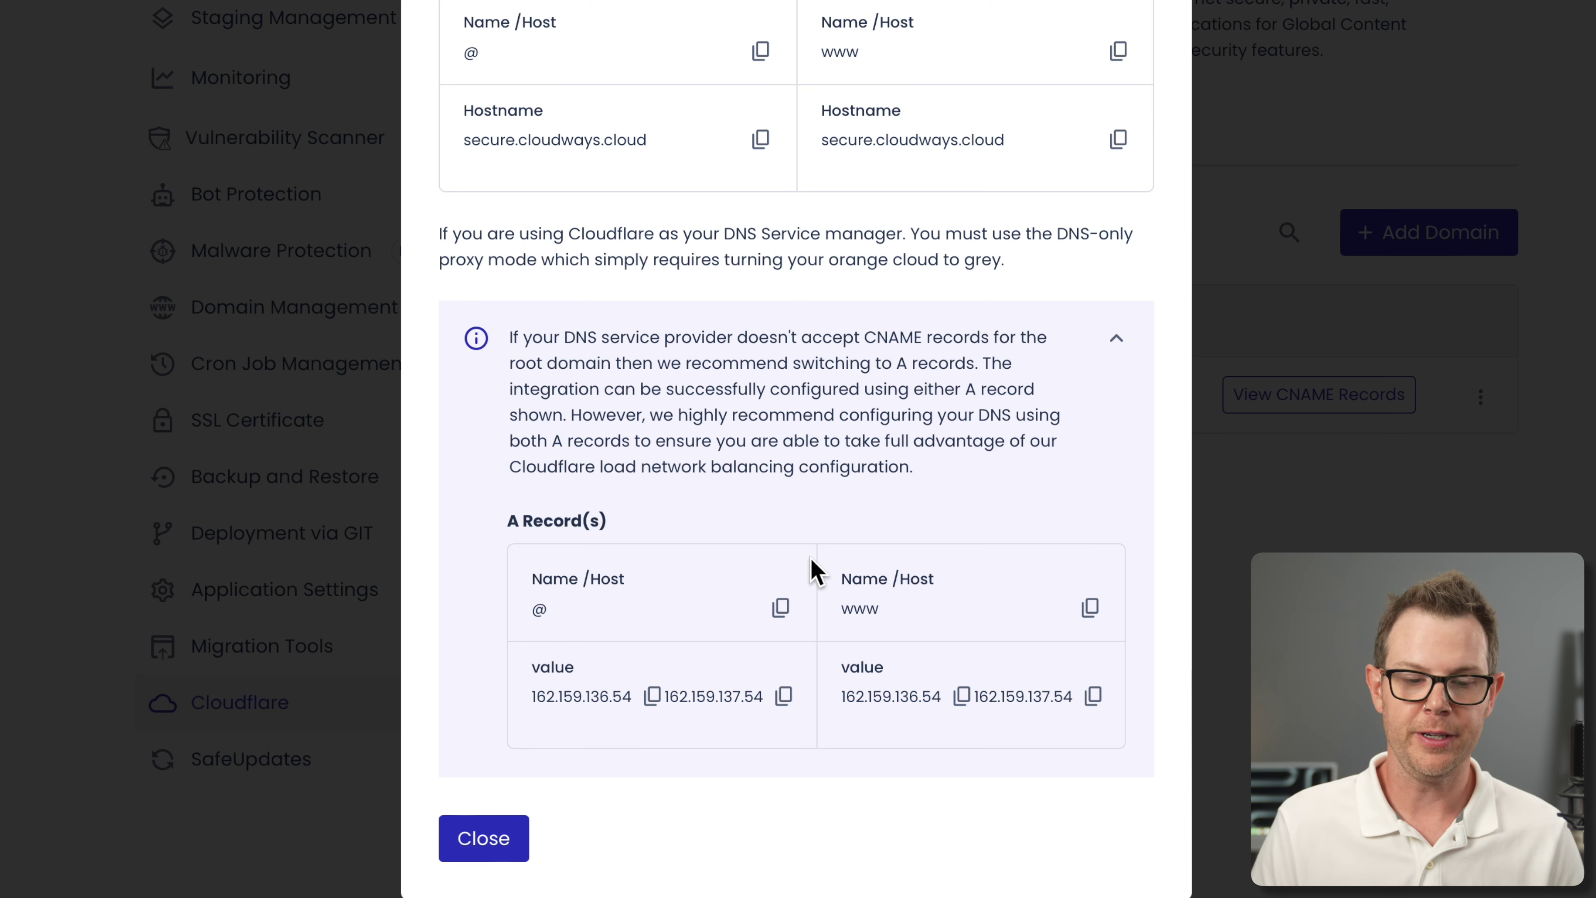
Close the pointing instructions and refresh clavin.ai's status, confirming ownership is verified
{"action": "left_click", "coordinate": [484, 838]}
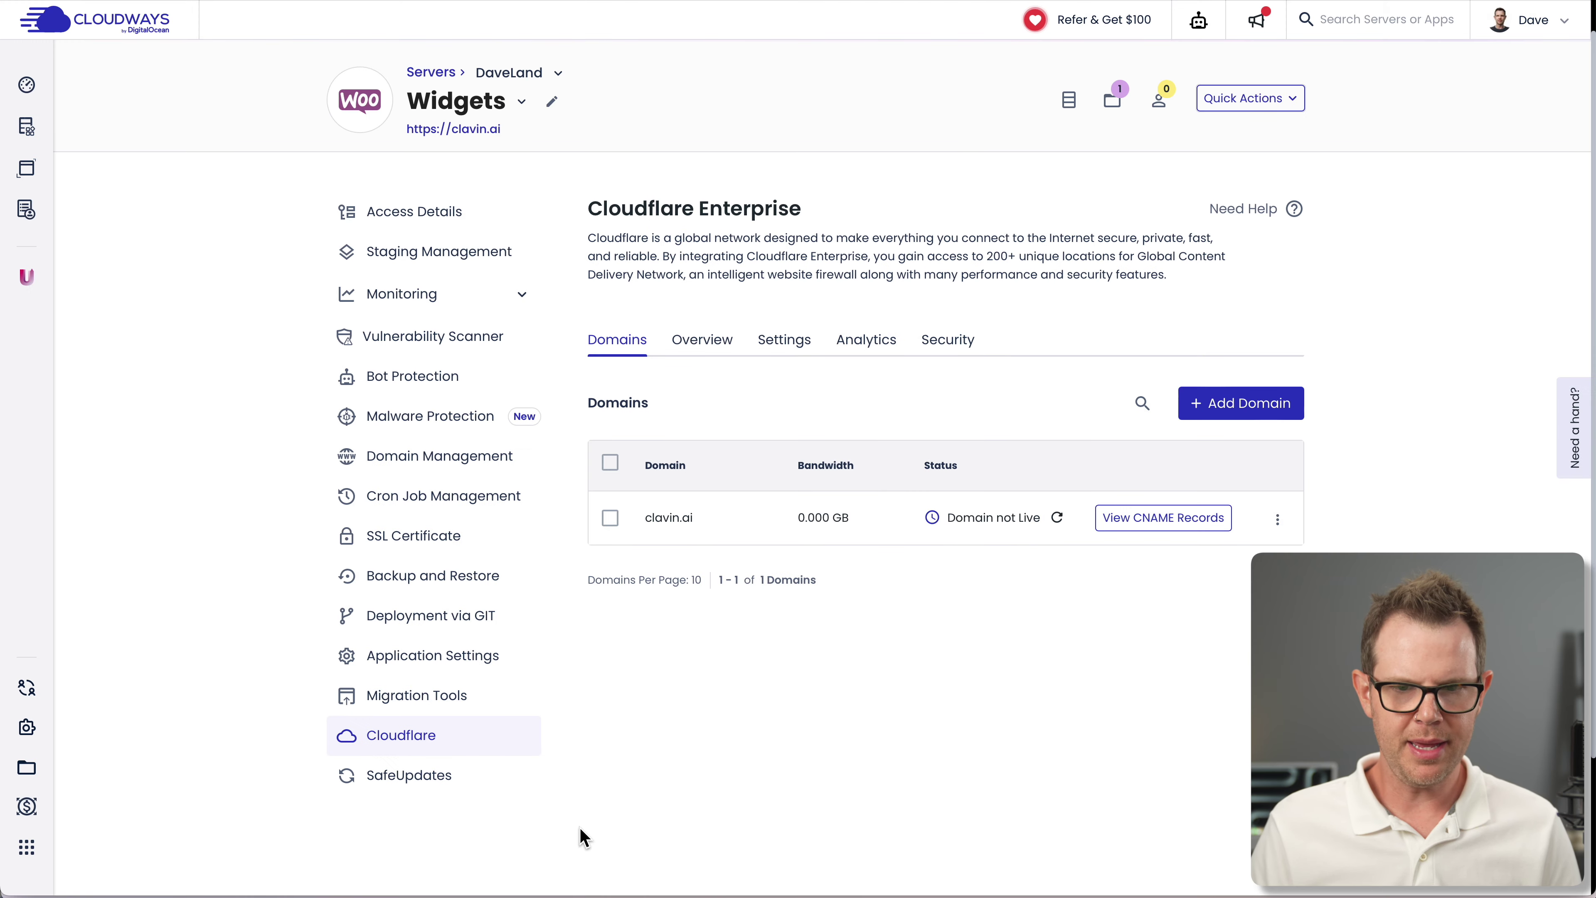
{"action": "left_click", "coordinate": [1058, 518]}
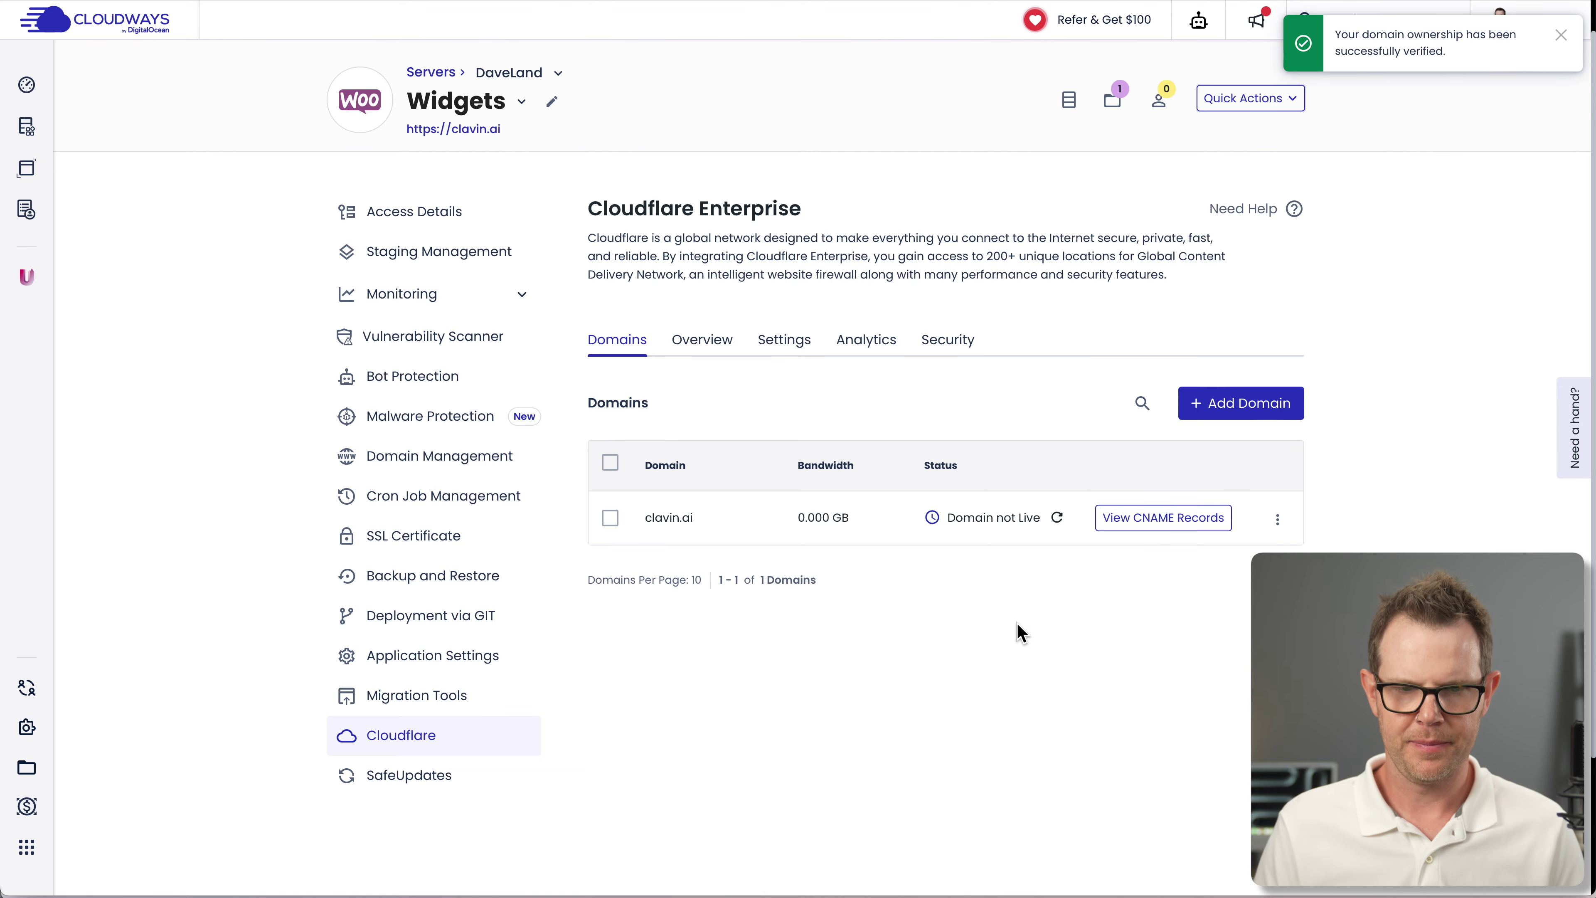
{"action": "mouse_move", "coordinate": [931, 517]}
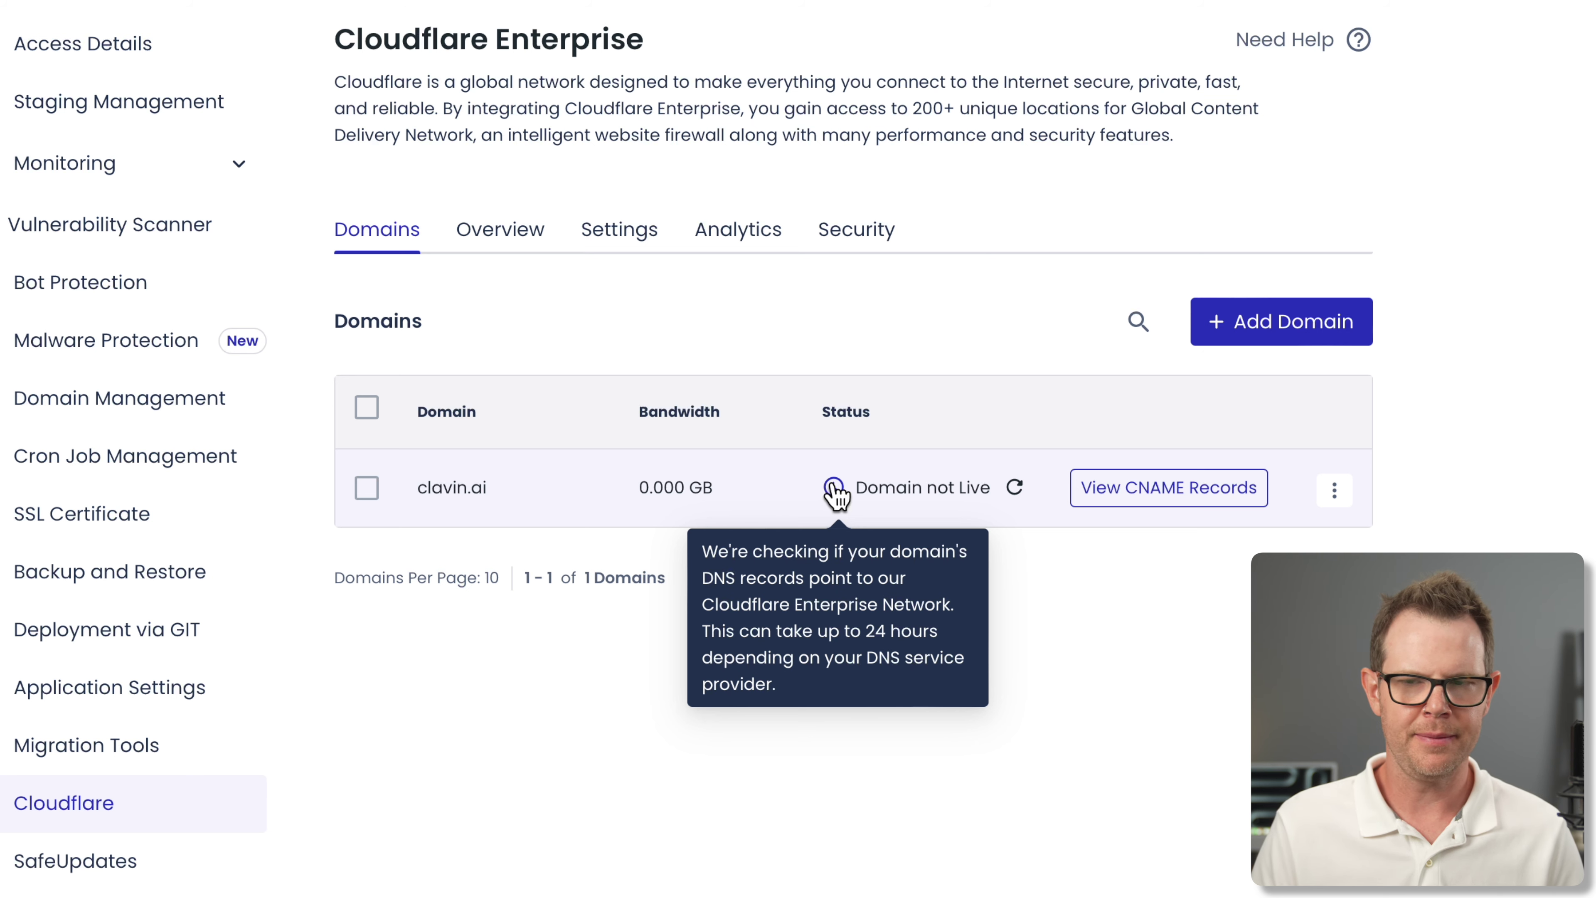
Switch to the Cloudflare Overview to see bandwidth usage and cache purge options
{"action": "left_click", "coordinate": [493, 248]}
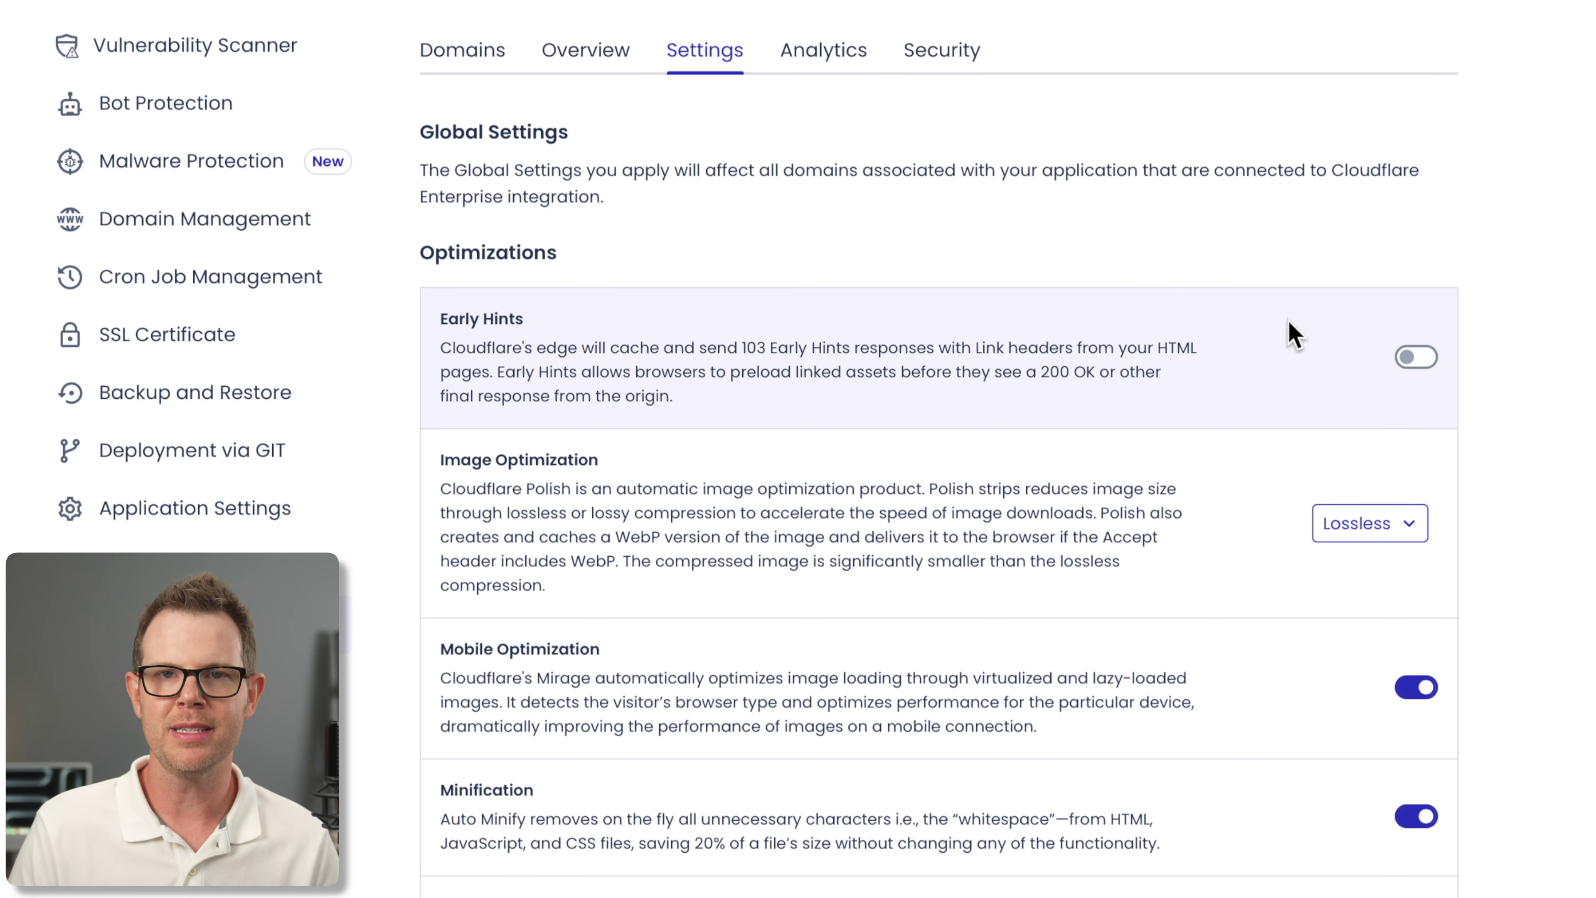
Switch on the Edge Page Caching toggle in the Cloudflare Settings tab
{"action": "scroll", "coordinate": [1583, 446], "scroll_direction": "down", "scroll_amount": 4}
{"action": "scroll", "coordinate": [1584, 453], "scroll_direction": "down", "scroll_amount": 3}
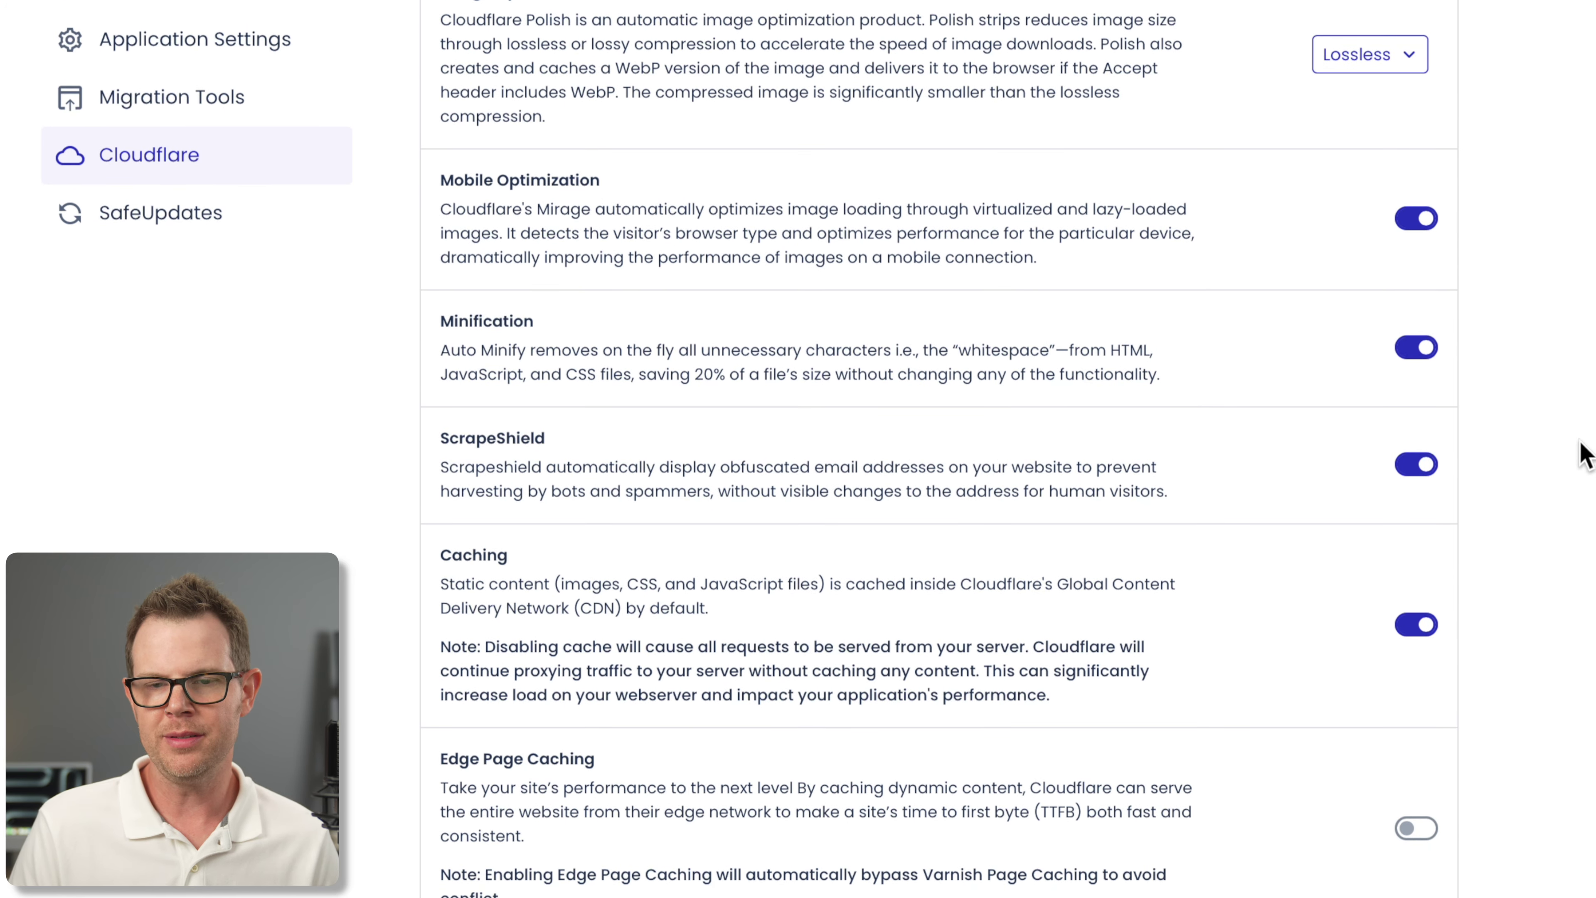
{"action": "scroll", "coordinate": [1582, 454], "scroll_direction": "down", "scroll_amount": 1}
{"action": "scroll", "coordinate": [1580, 454], "scroll_direction": "down", "scroll_amount": 3}
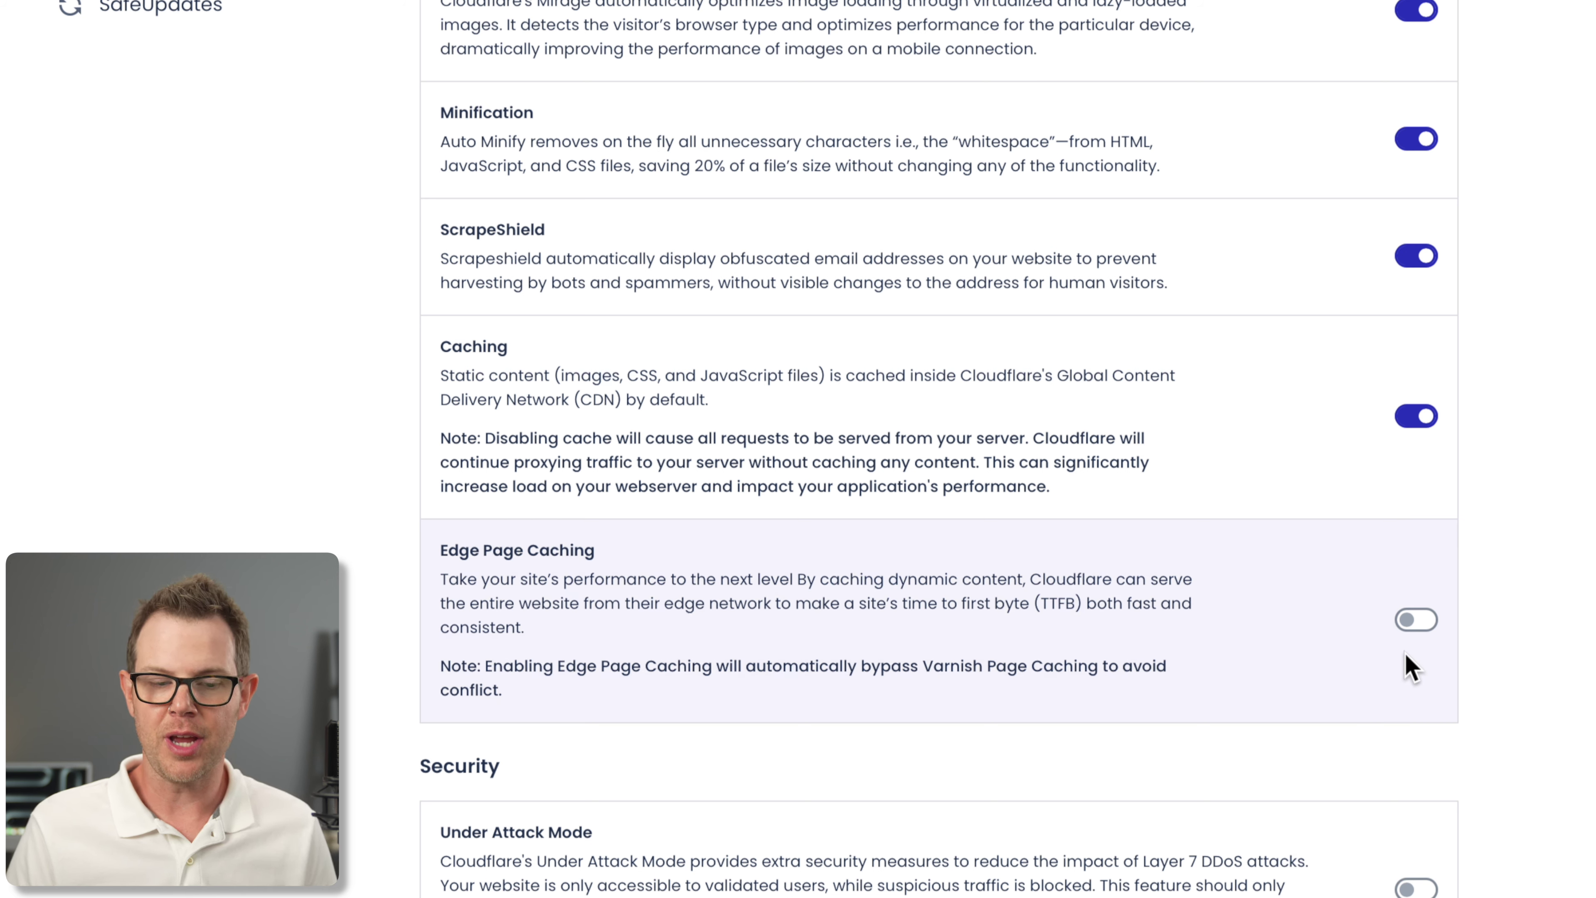
{"action": "left_click", "coordinate": [1415, 619]}
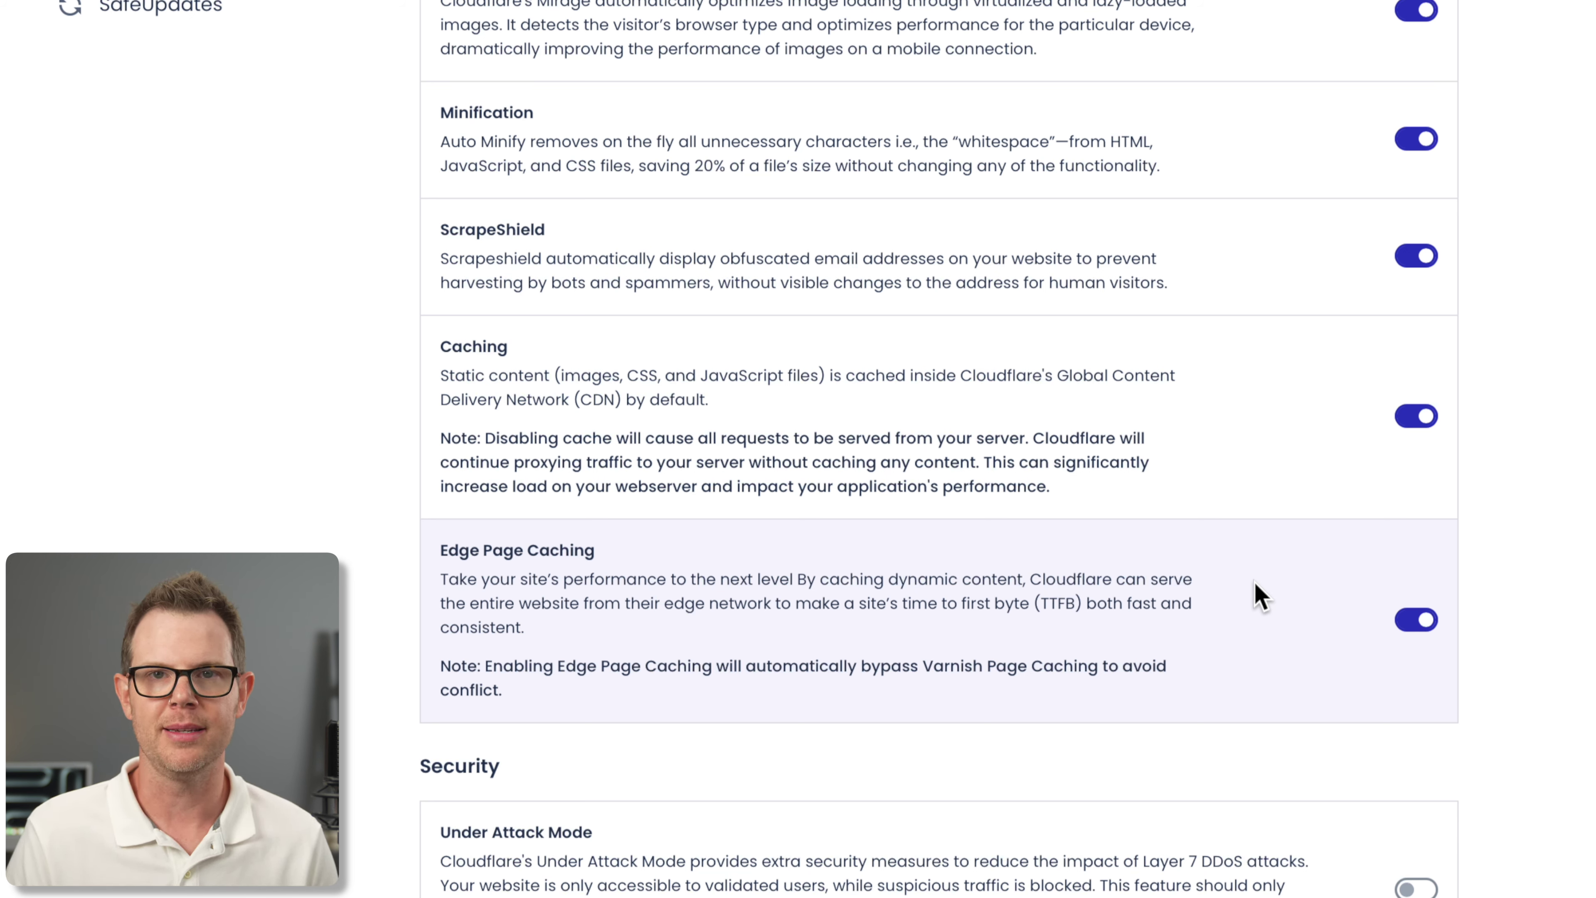
{"action": "scroll", "coordinate": [1259, 595], "scroll_direction": "down", "scroll_amount": 4}
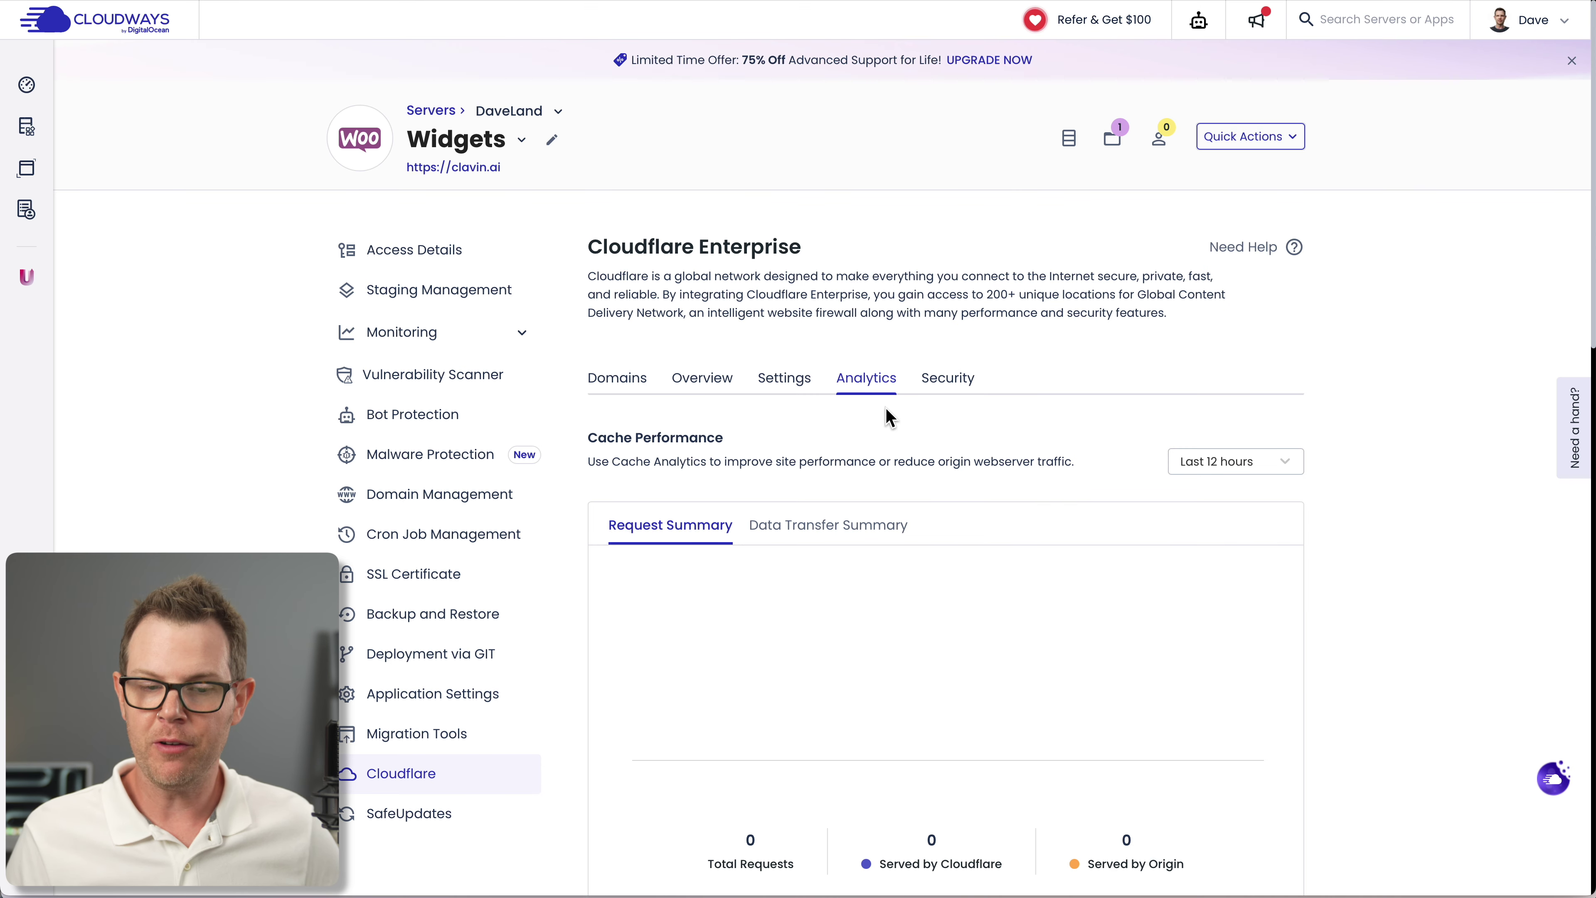
Review the Analytics cache performance, then view the Security tab's Events Summary
{"action": "scroll", "coordinate": [952, 536], "scroll_direction": "down", "scroll_amount": 4}
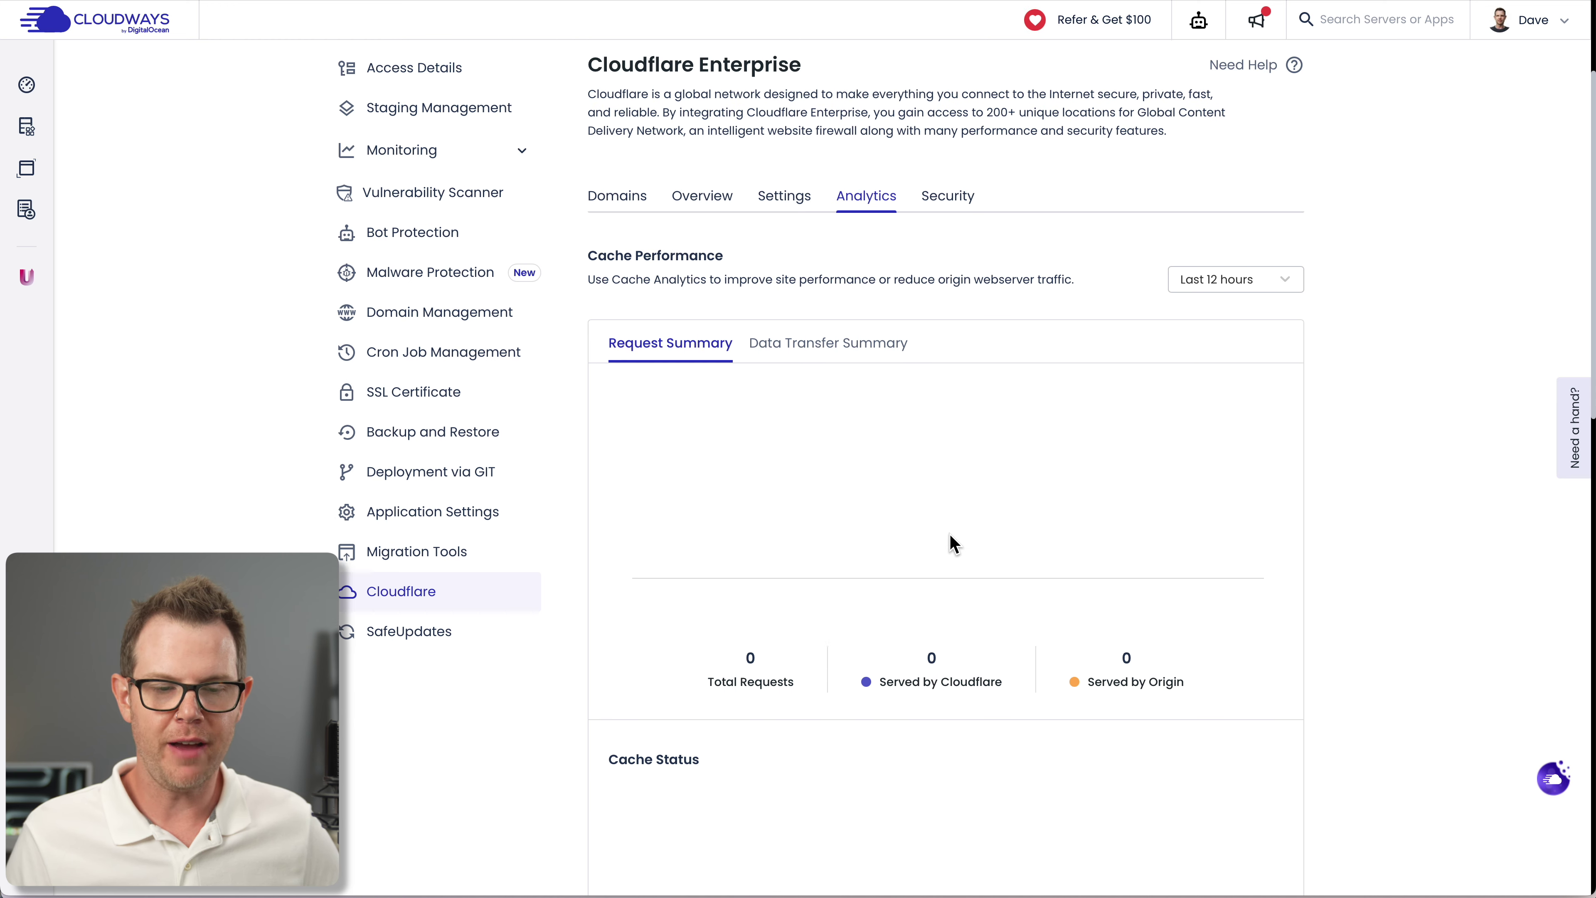
{"action": "scroll", "coordinate": [953, 543], "scroll_direction": "down", "scroll_amount": 4}
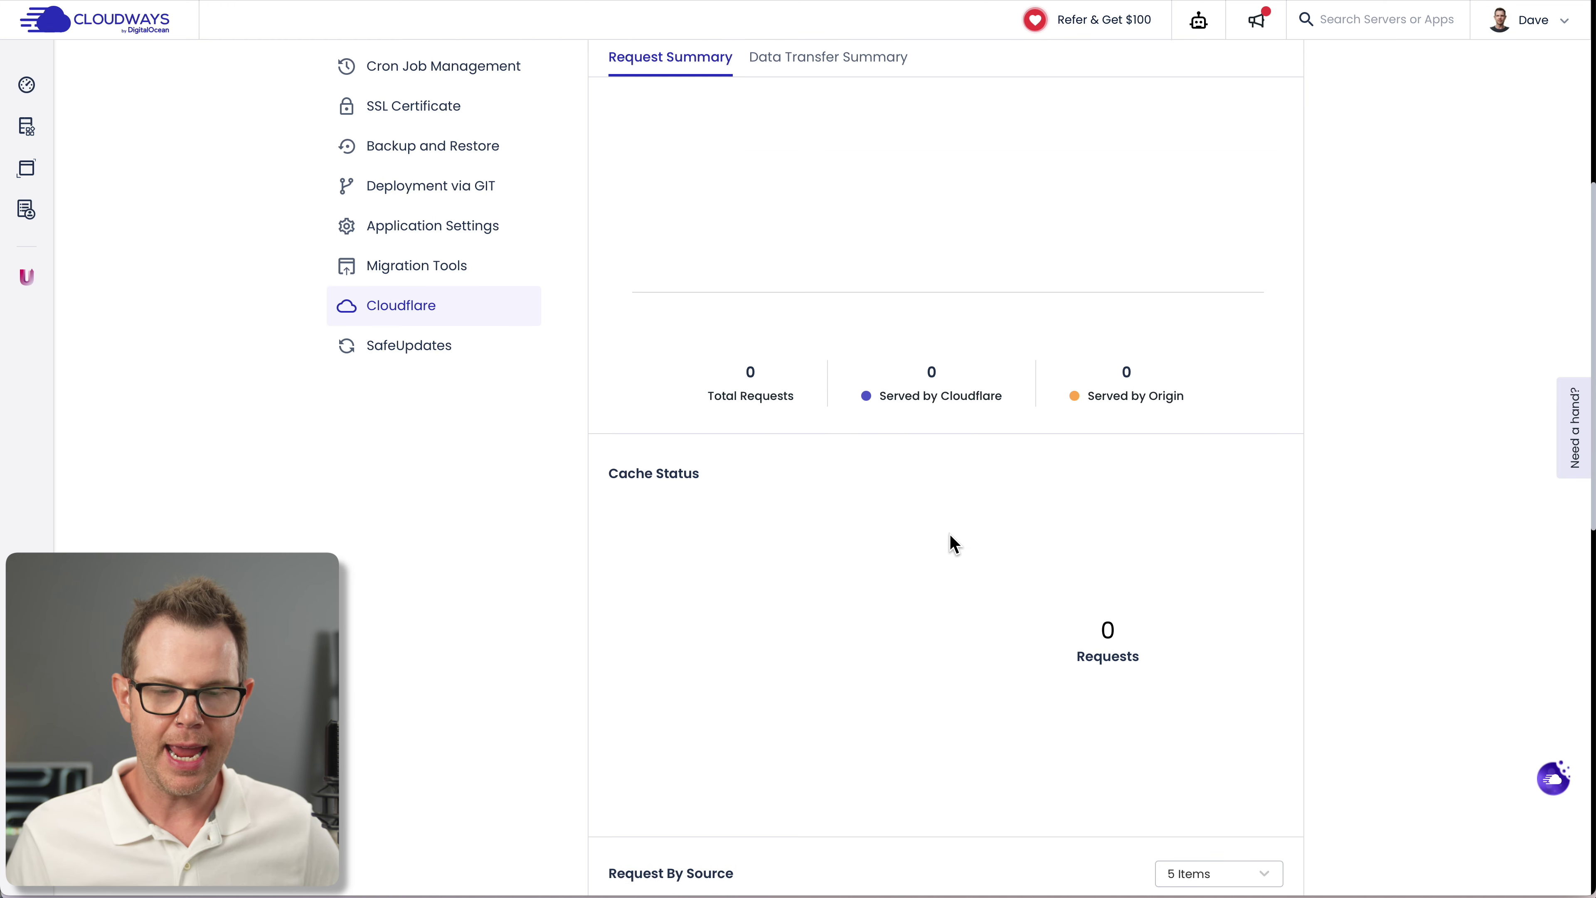
{"action": "scroll", "coordinate": [932, 356], "scroll_direction": "up", "scroll_amount": 8}
{"action": "left_click", "coordinate": [950, 380]}
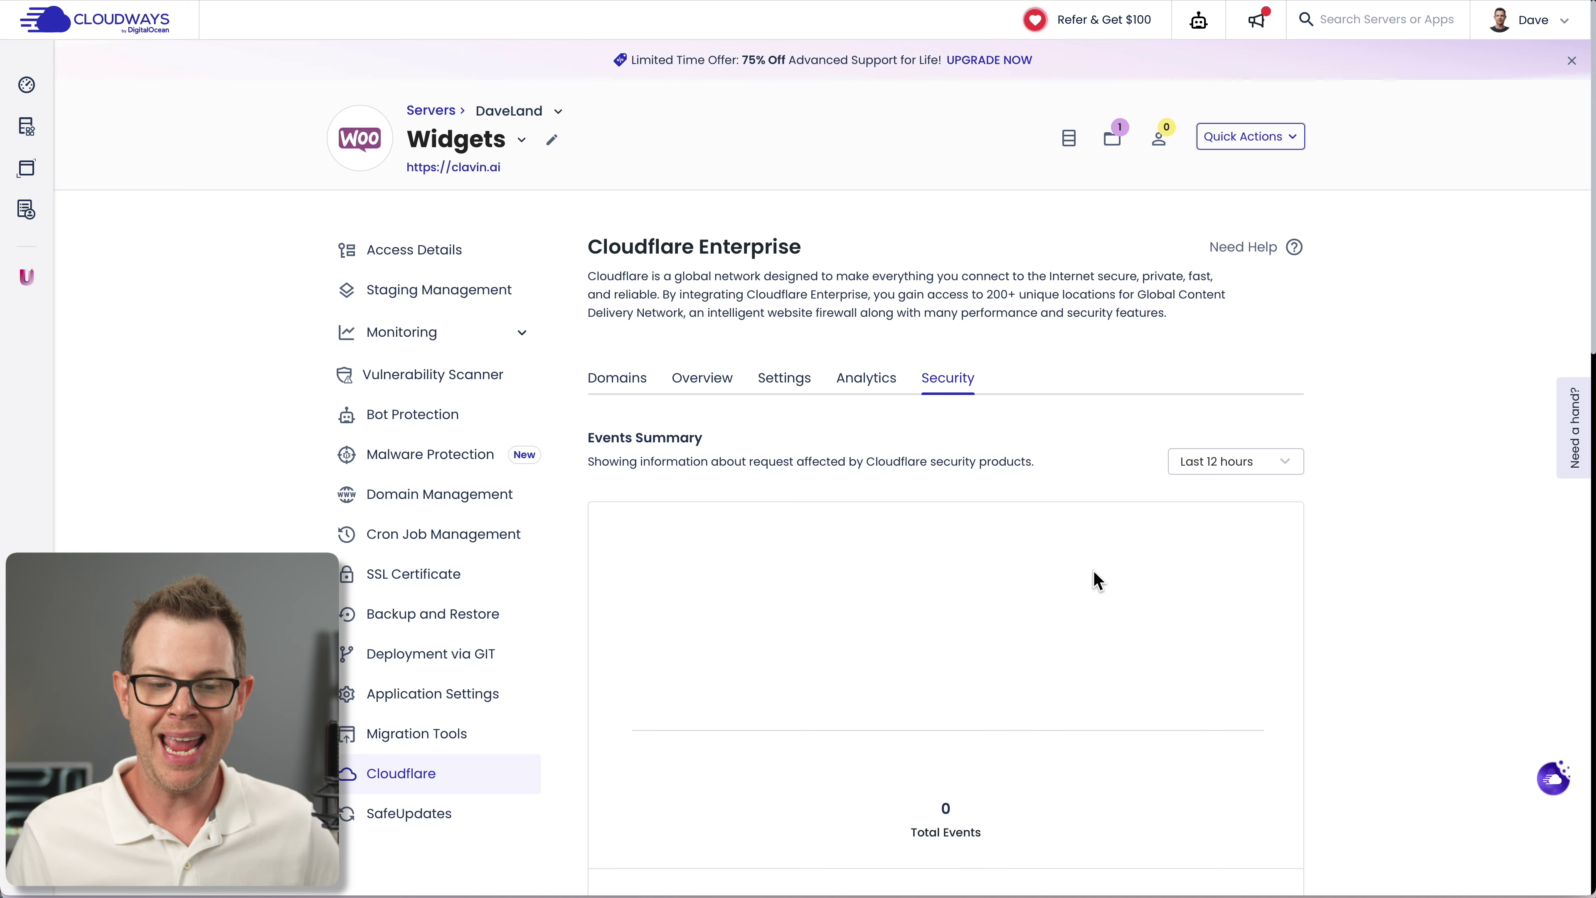
{"action": "scroll", "coordinate": [1094, 571], "scroll_direction": "down", "scroll_amount": 2}
{"action": "scroll", "coordinate": [1229, 607], "scroll_direction": "down", "scroll_amount": 5}
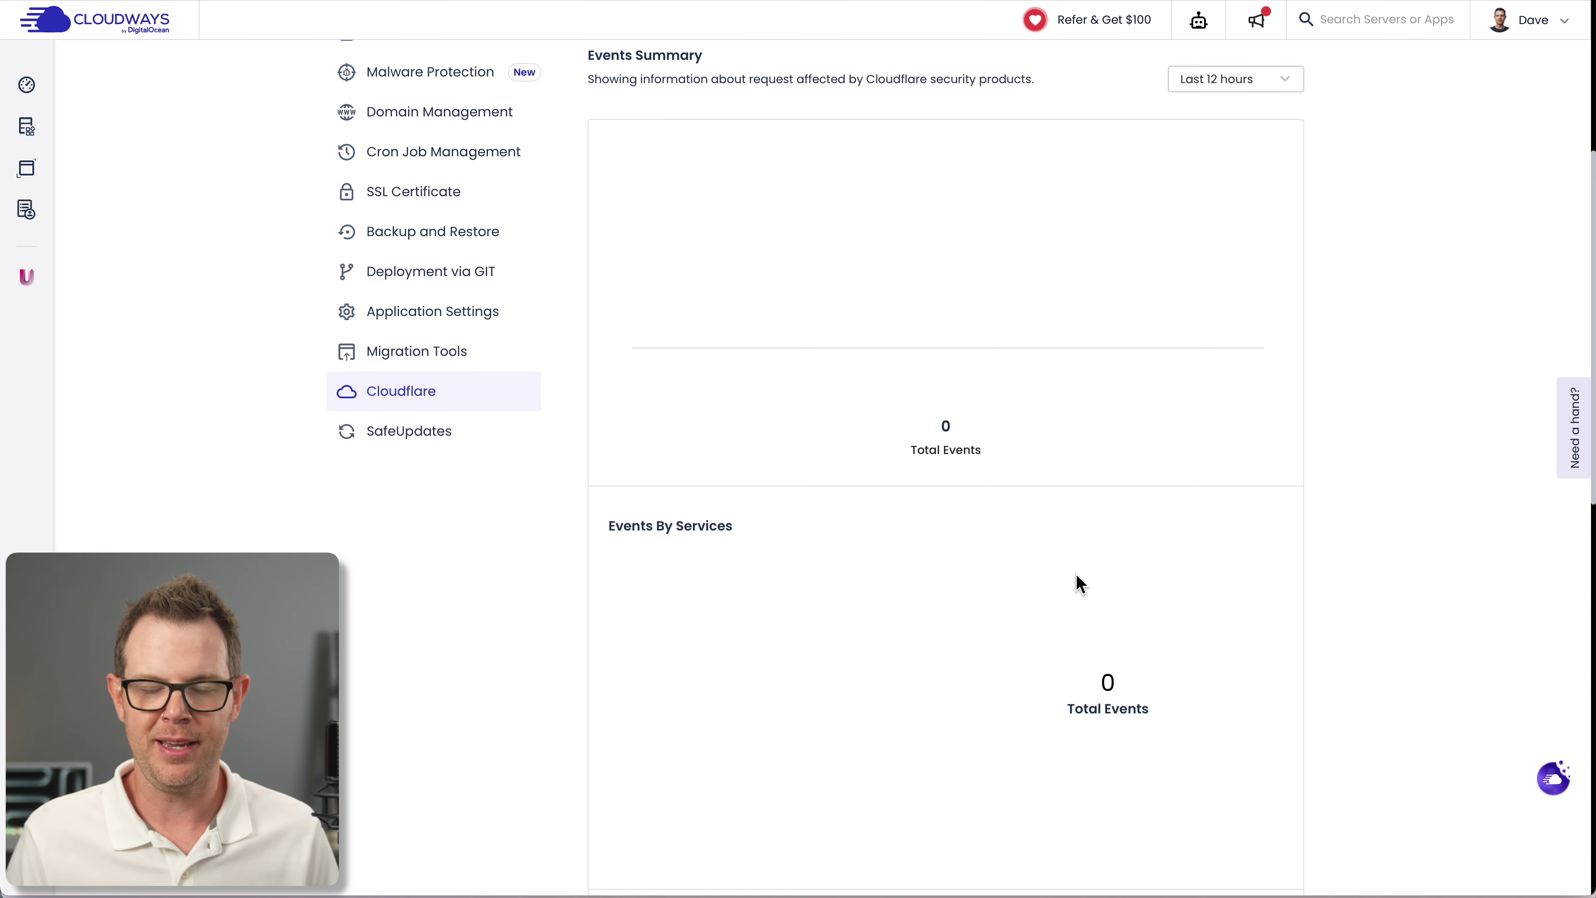
{"action": "scroll", "coordinate": [1075, 577], "scroll_direction": "down", "scroll_amount": 3}
{"action": "scroll", "coordinate": [417, 766], "scroll_direction": "up", "scroll_amount": 9}
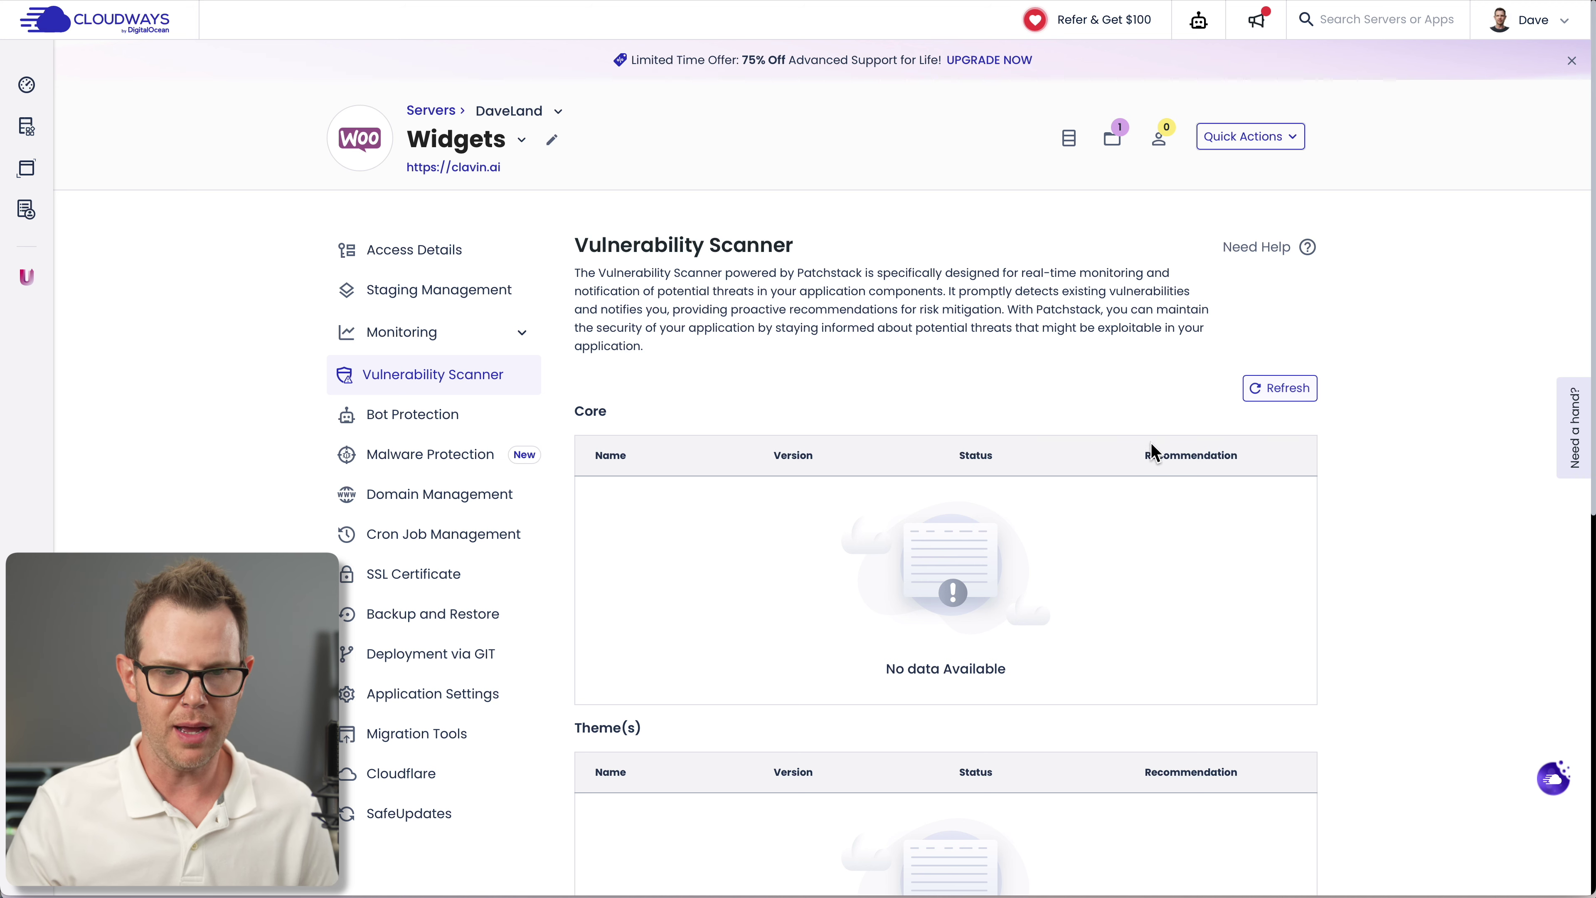
Scroll through the Vulnerability Scanner tables for Core and Themes
{"action": "scroll", "coordinate": [1147, 568], "scroll_direction": "down", "scroll_amount": 5}
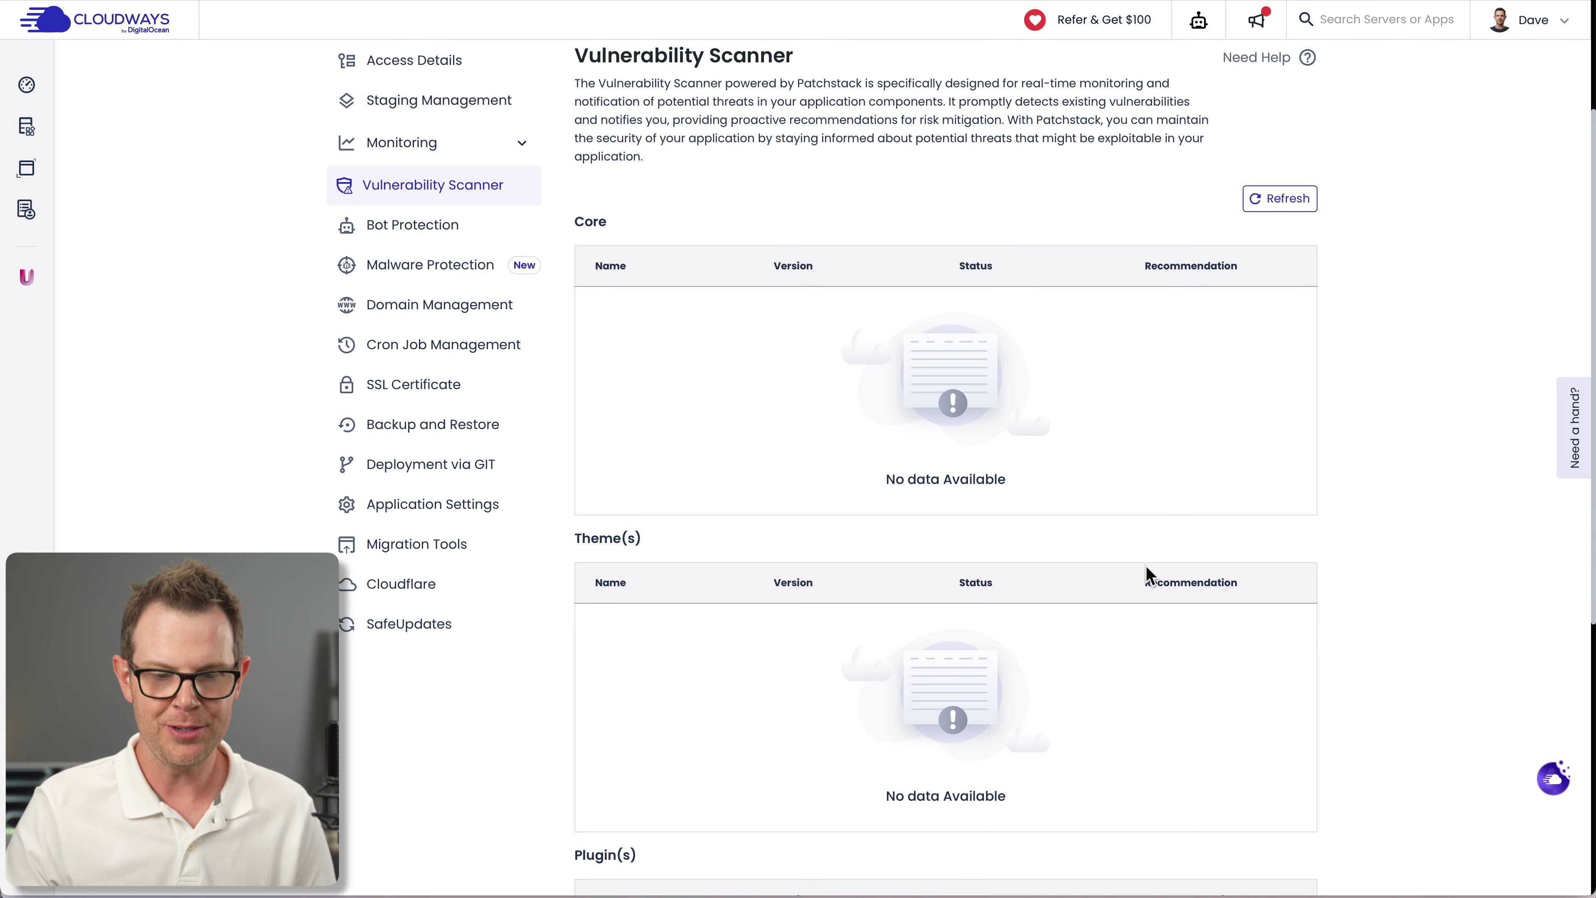
{"action": "scroll", "coordinate": [1150, 576], "scroll_direction": "down", "scroll_amount": 6}
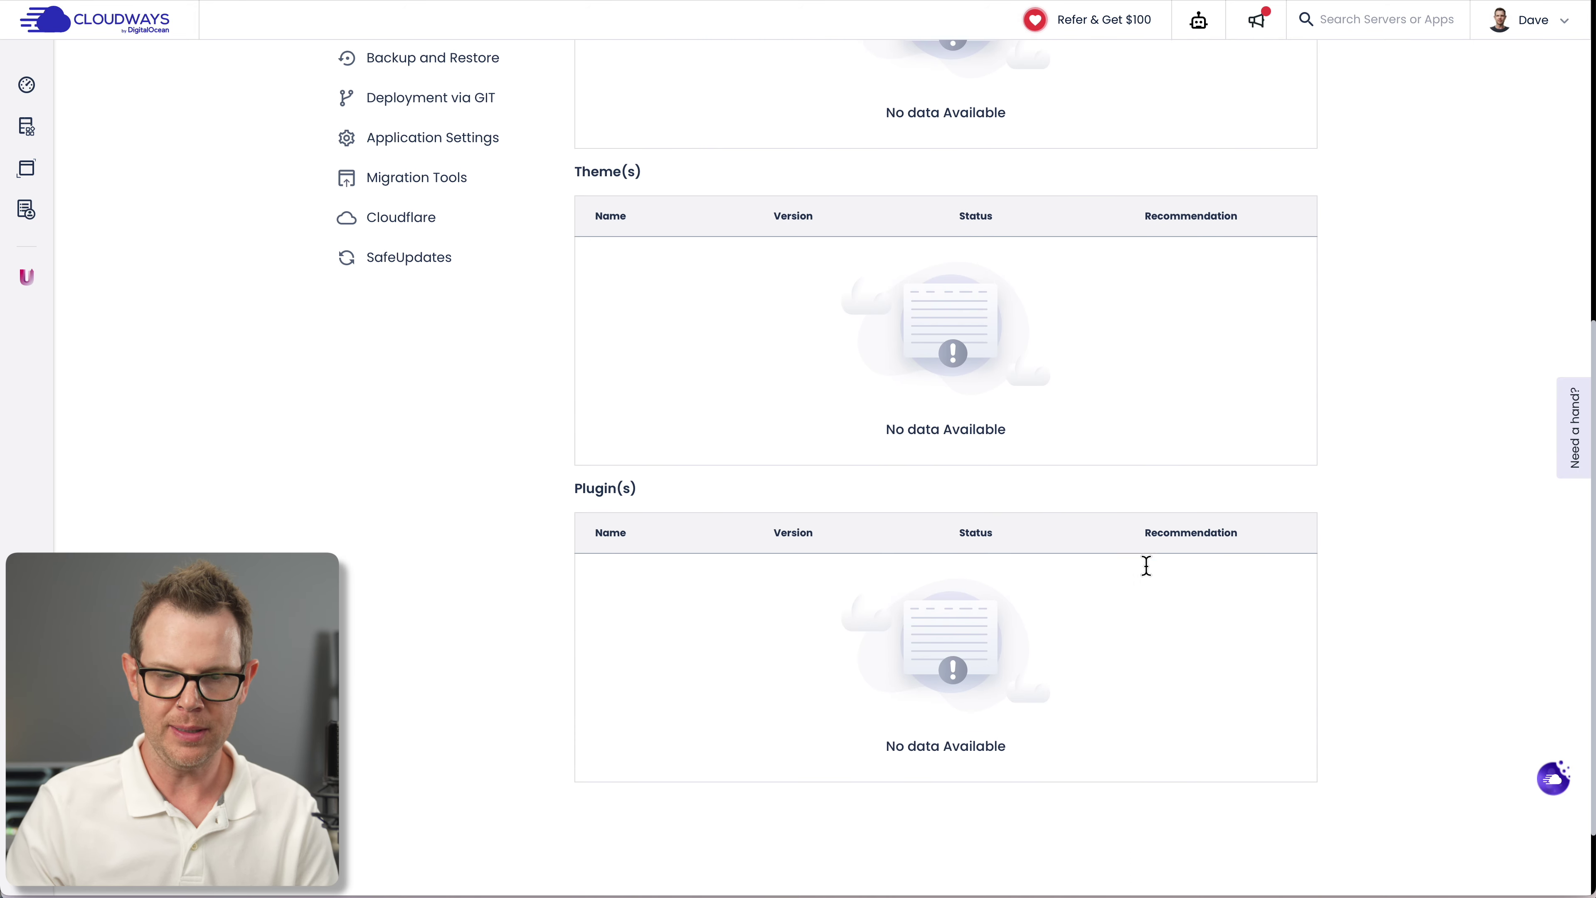
{"action": "scroll", "coordinate": [1151, 584], "scroll_direction": "up", "scroll_amount": 8}
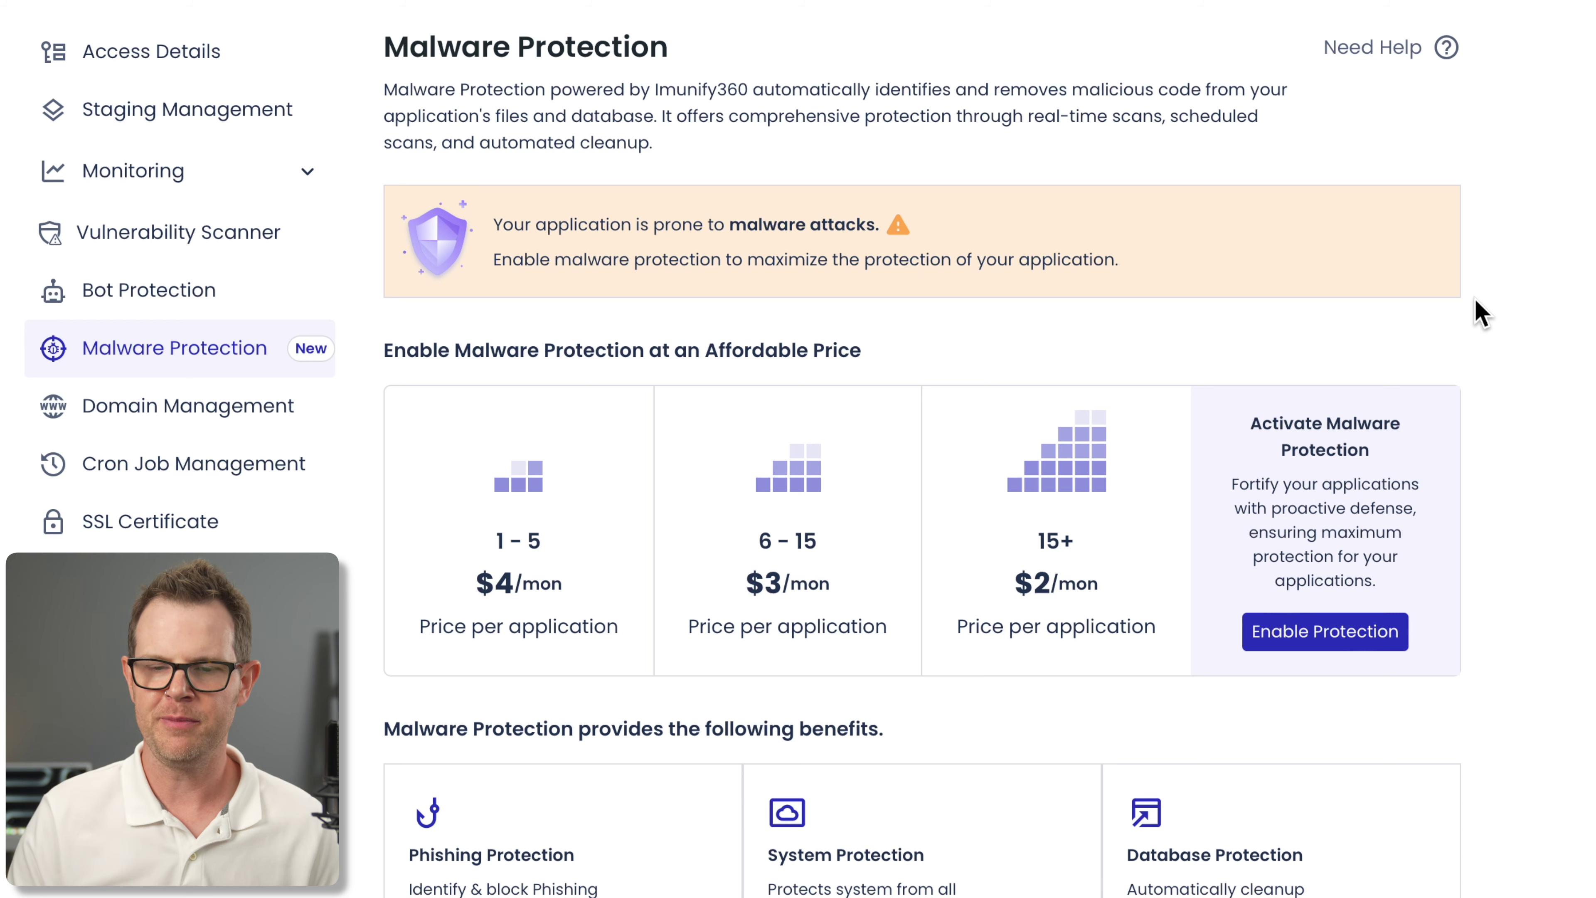
{"action": "scroll", "coordinate": [646, 517], "scroll_direction": "down", "scroll_amount": 5}
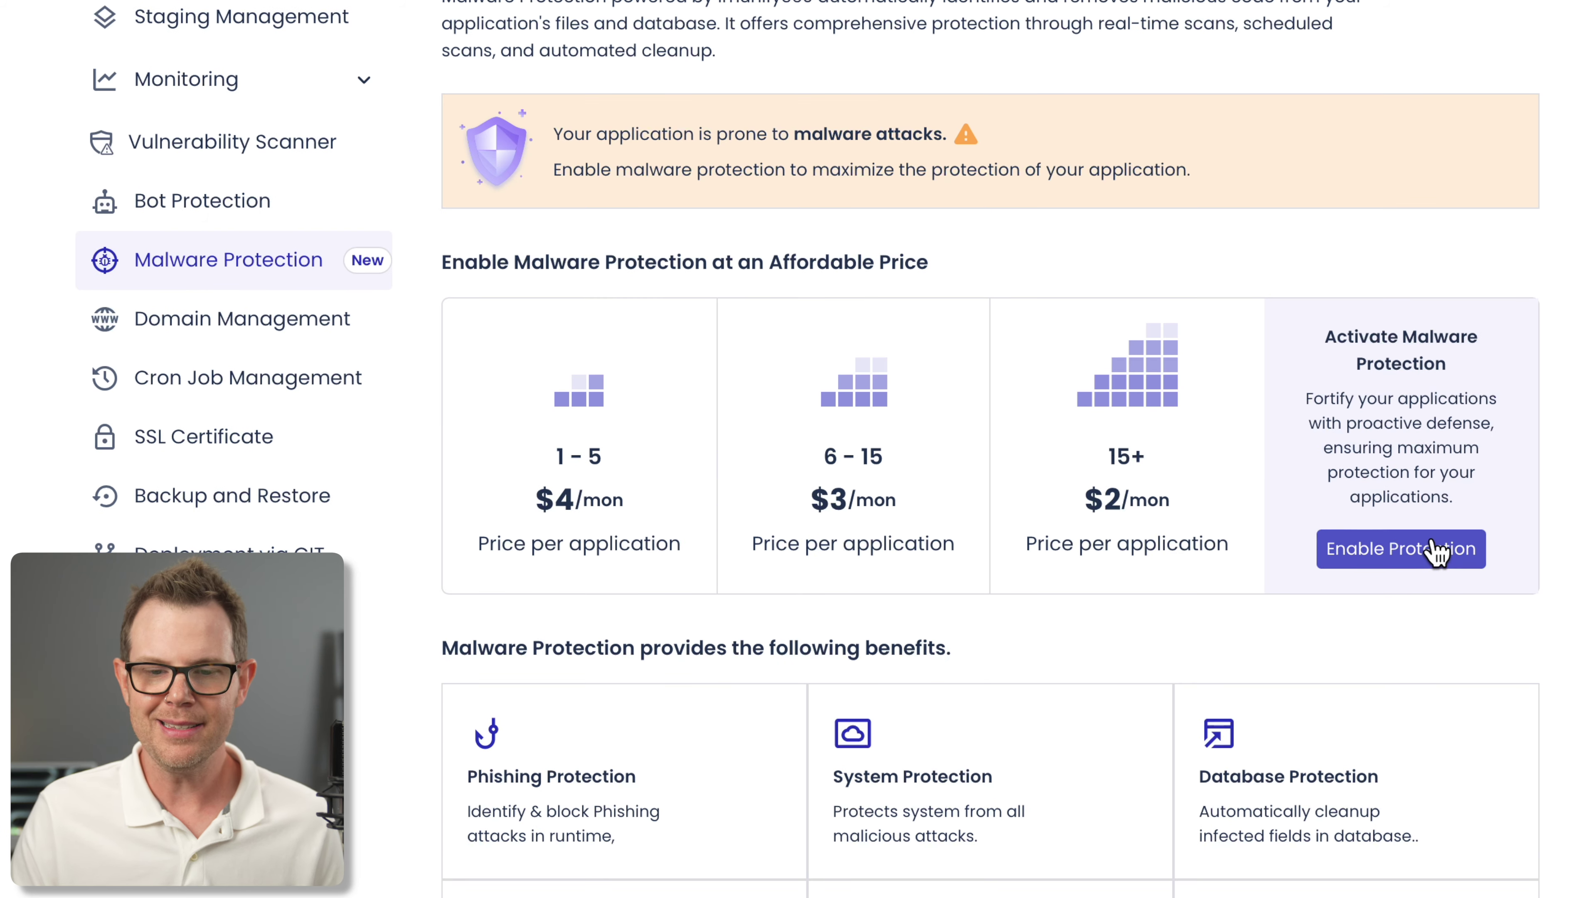
Enable Malware Protection for Widgets, then review Scan History and Proactive Defense events
{"action": "left_click", "coordinate": [1433, 554]}
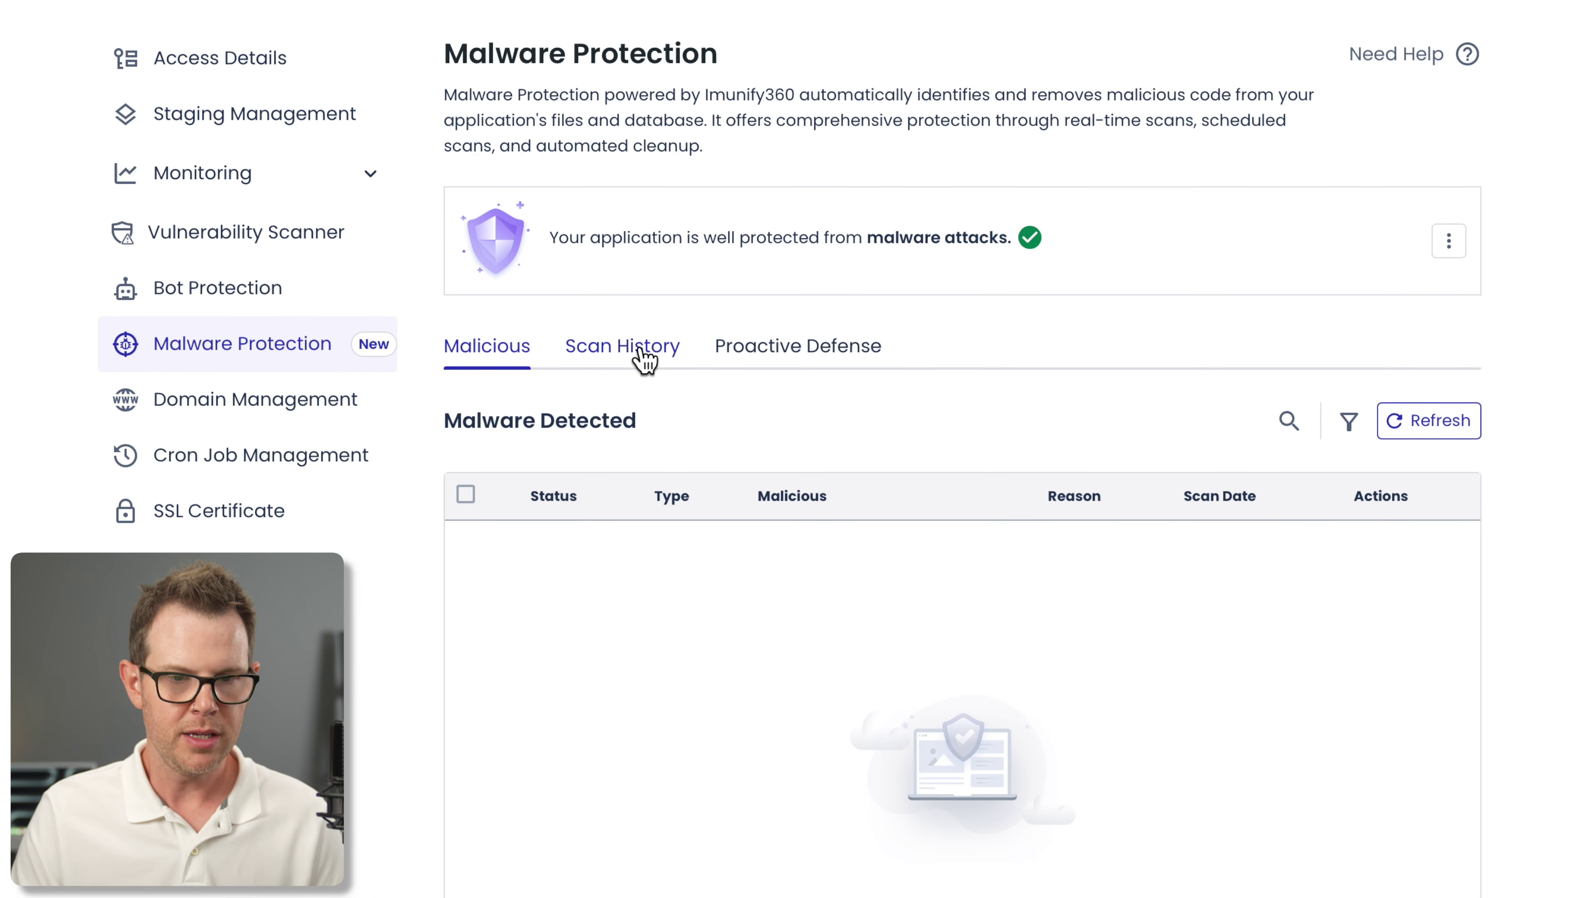
{"action": "left_click", "coordinate": [644, 359]}
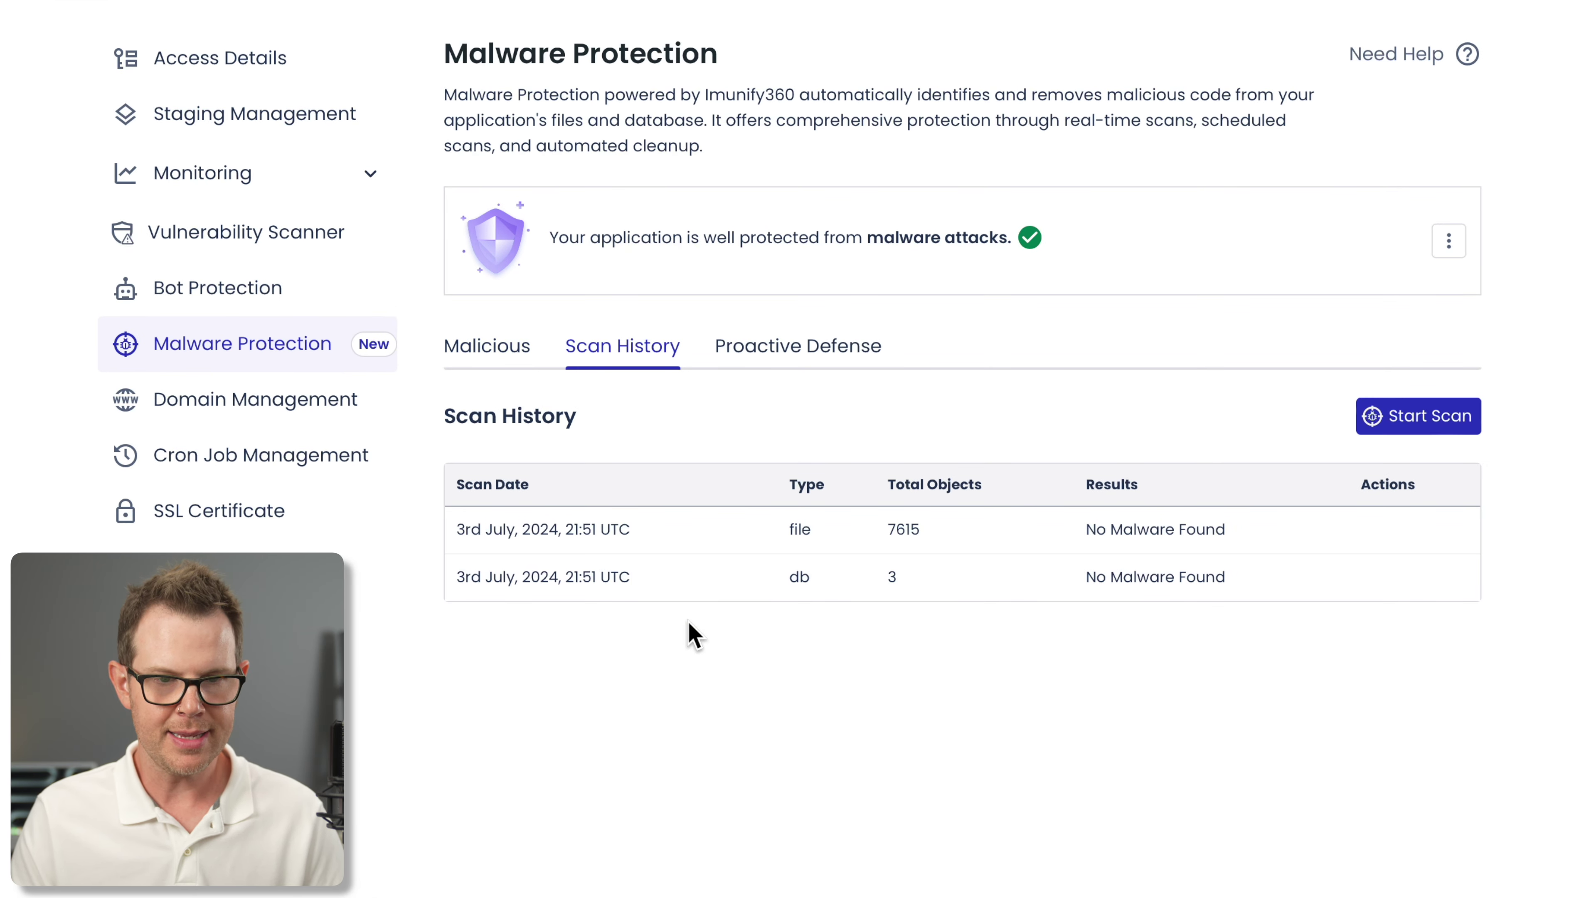
{"action": "left_click", "coordinate": [782, 352]}
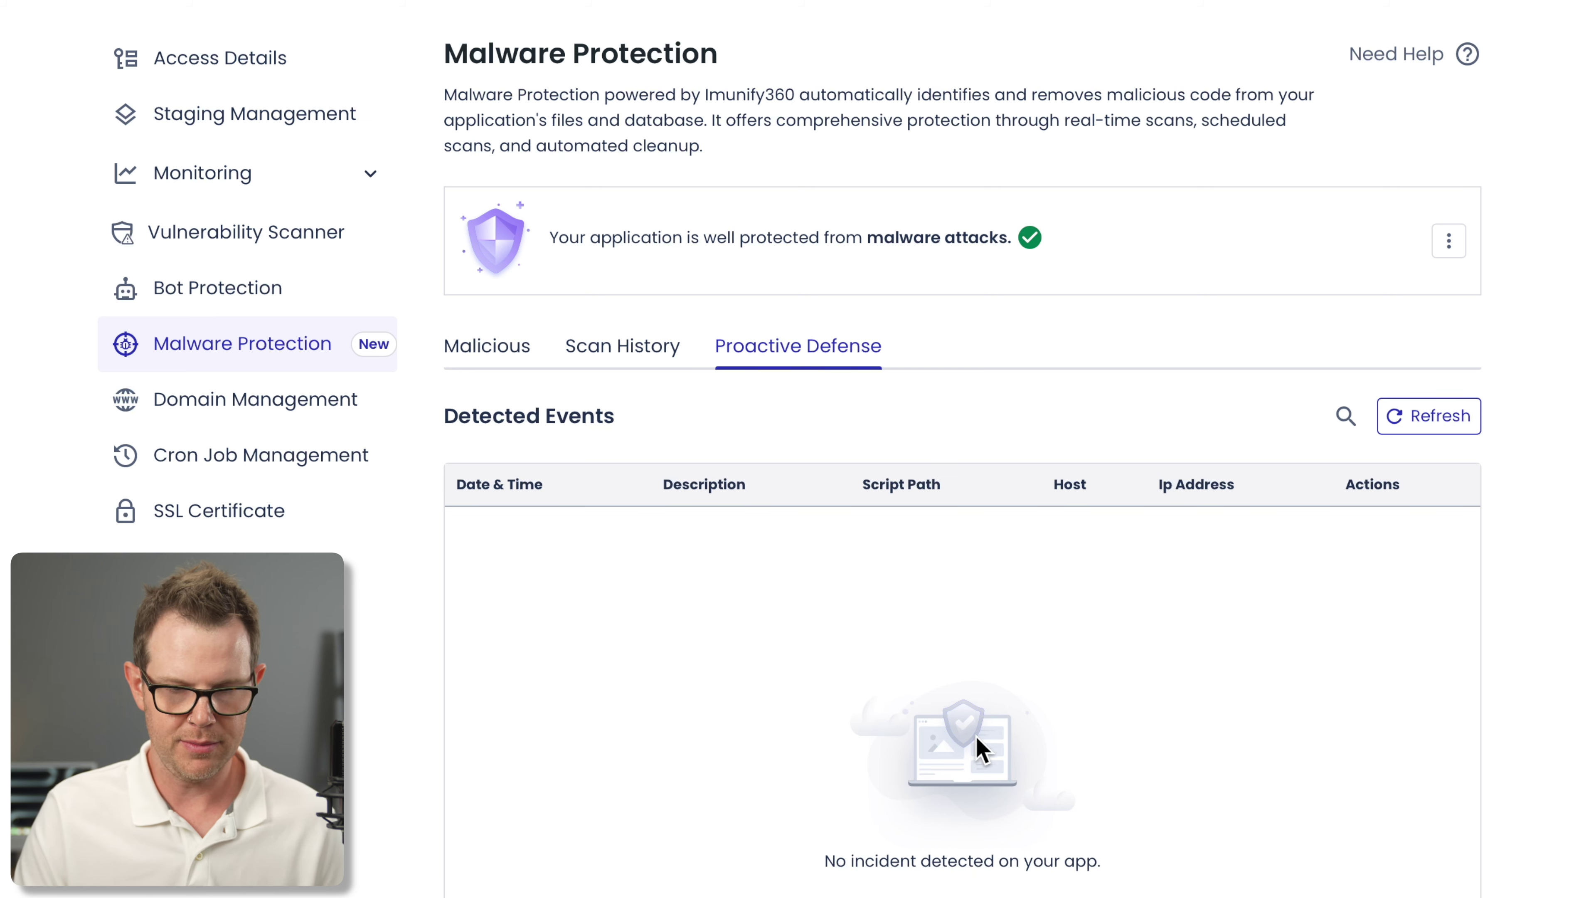